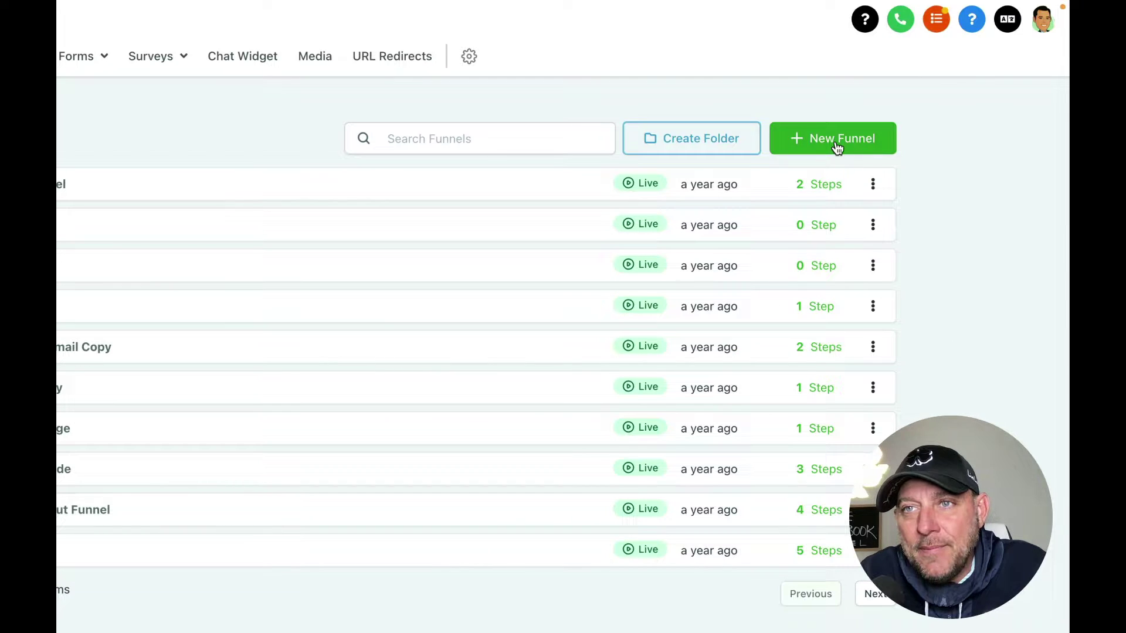
Step: Open the Create New Funnel dialog from the Funnels page
left_click(837, 147)
Step: Name the new funnel 'FREE Weight Loss eBook' and create it
left_click(363, 130)
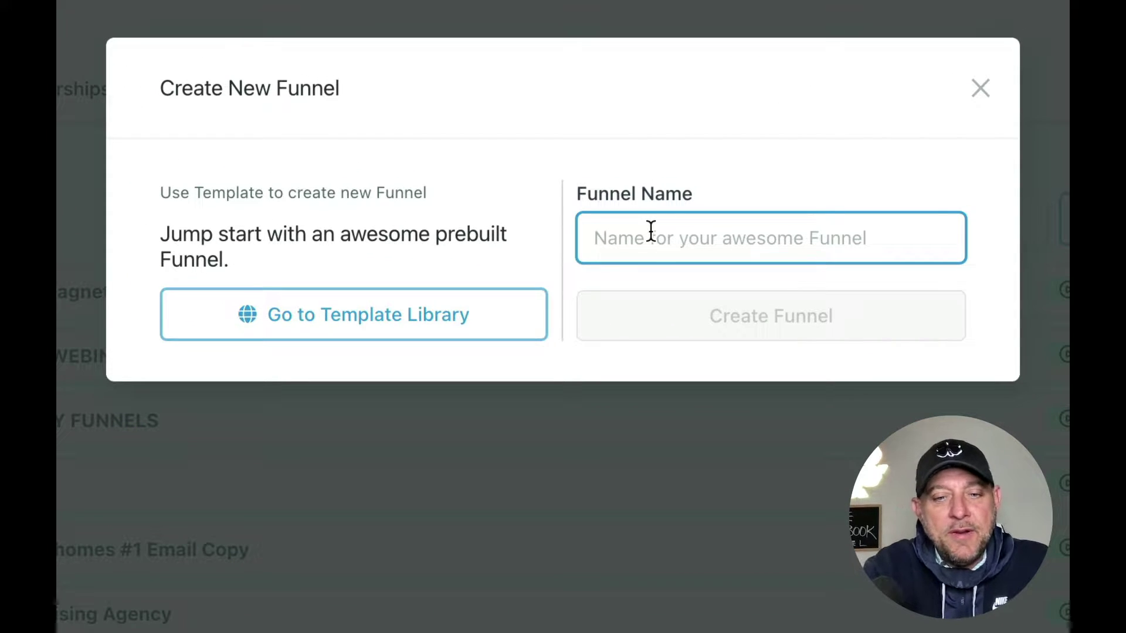
type("FREE Weight Loss Funnel")
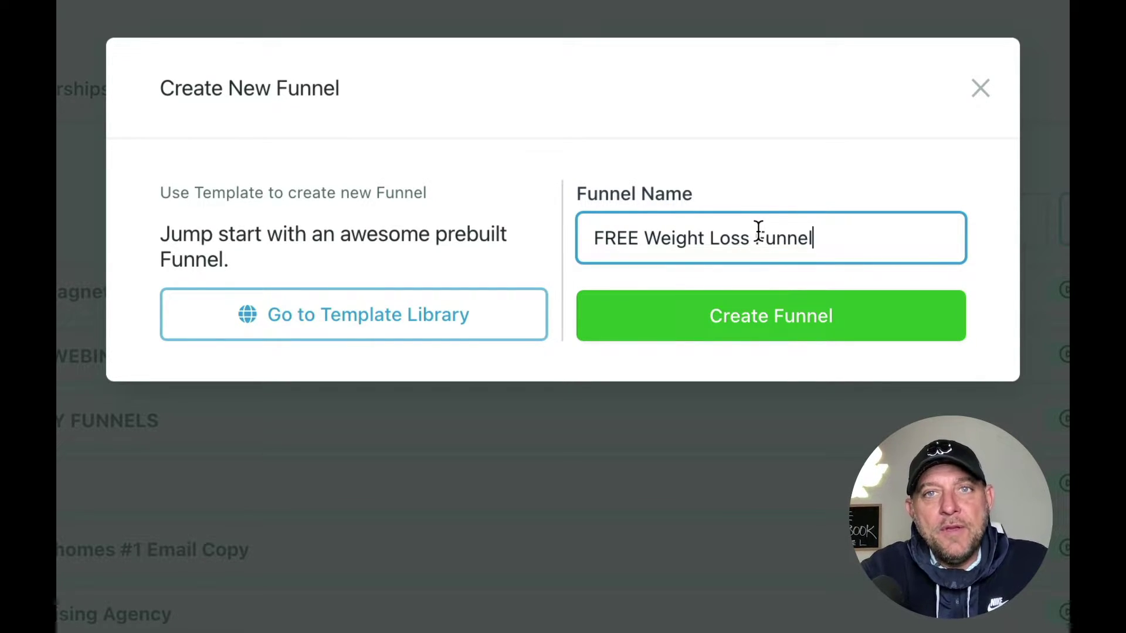
left_click_drag(754, 235, 912, 231)
type("eBook")
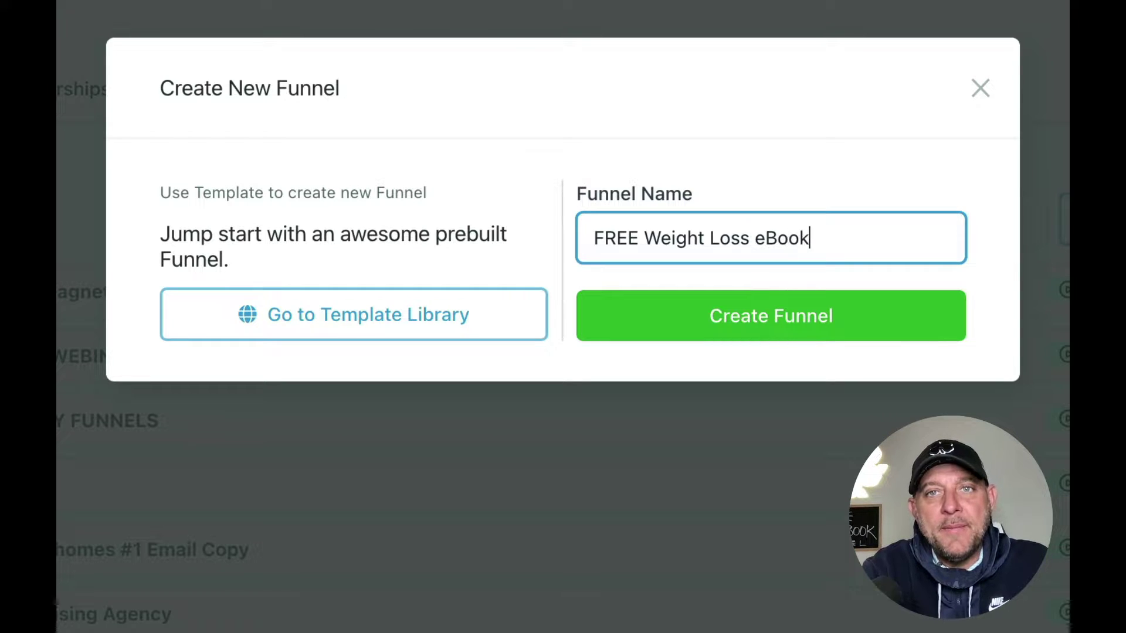
left_click(844, 299)
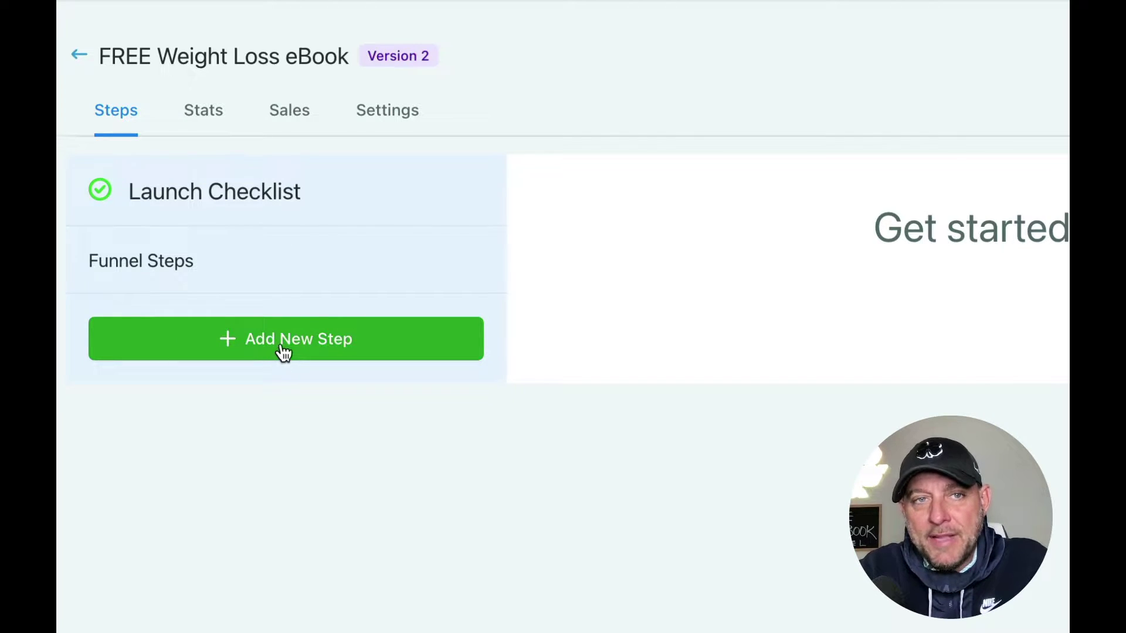
left_click(202, 128)
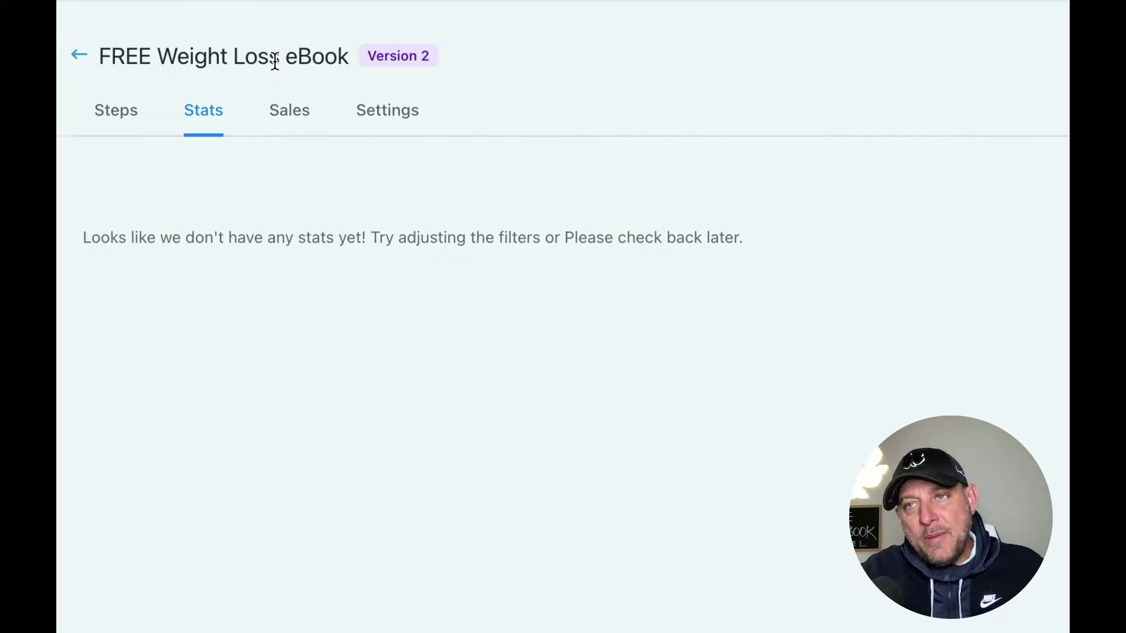
left_click(287, 114)
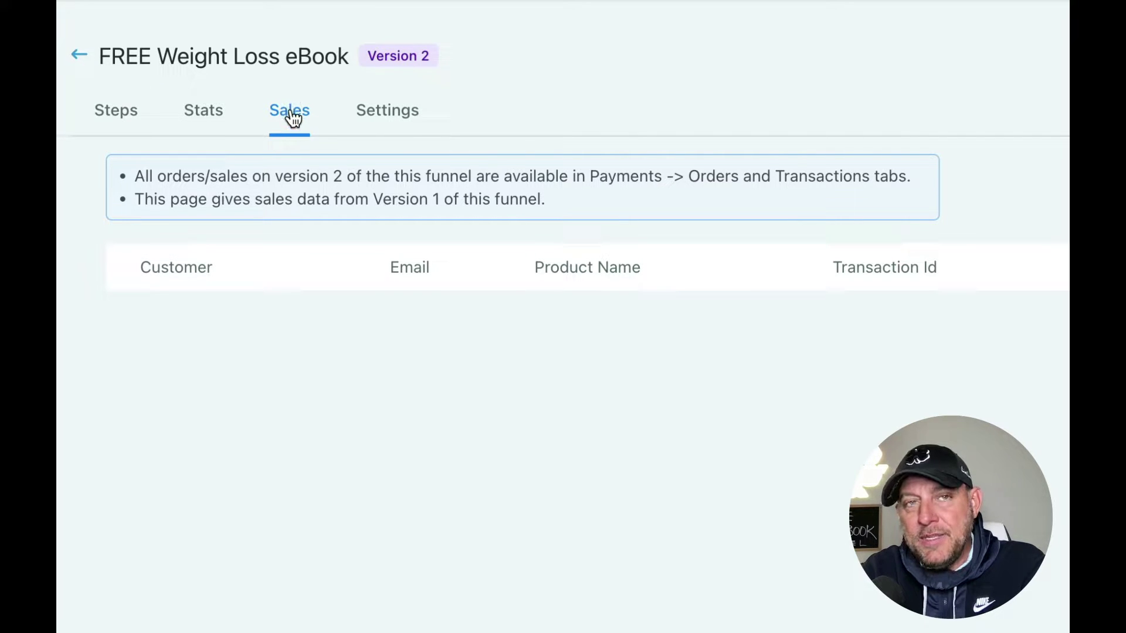
left_click(368, 114)
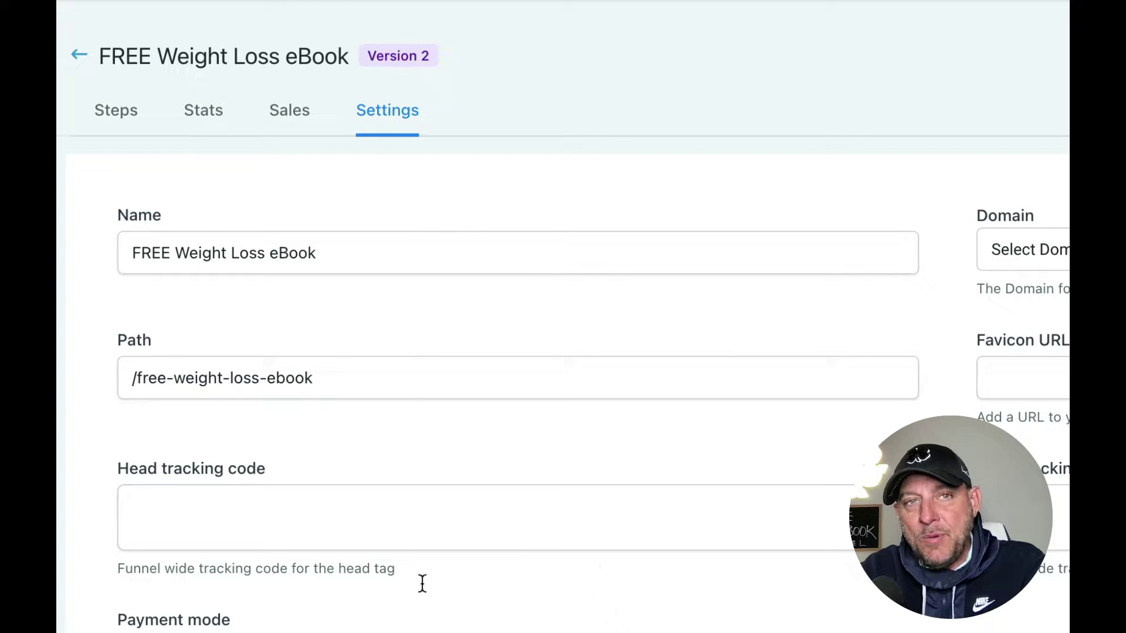
left_click(97, 110)
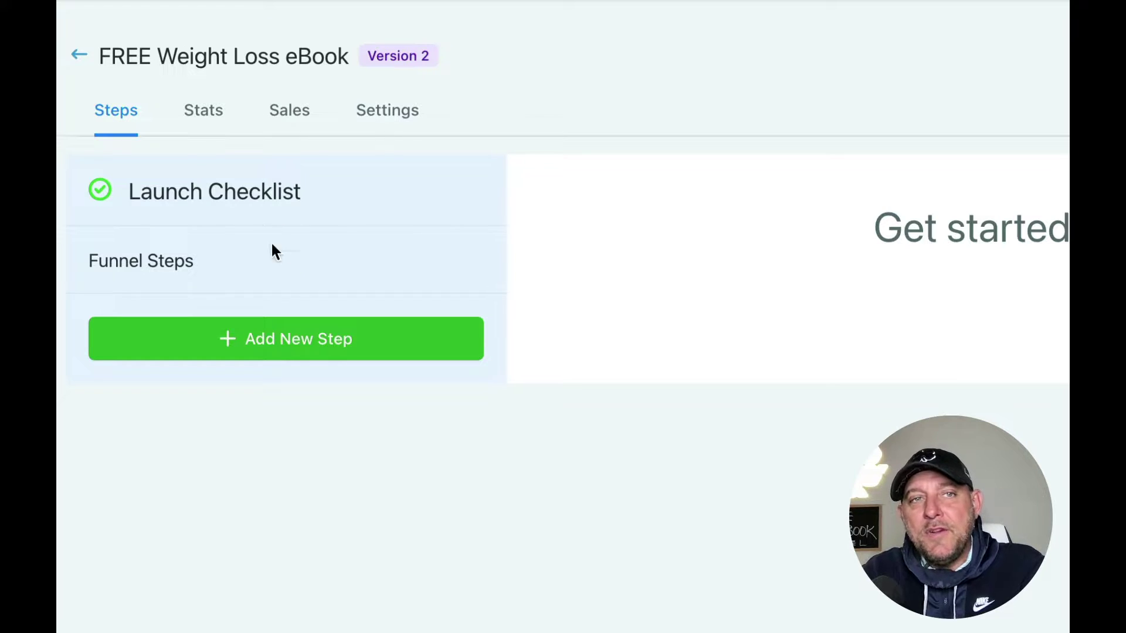
Step: Add a funnel step named 'FREE Weight Loss eBook Optin' with path weight-loss-ebook-optin
left_click(299, 349)
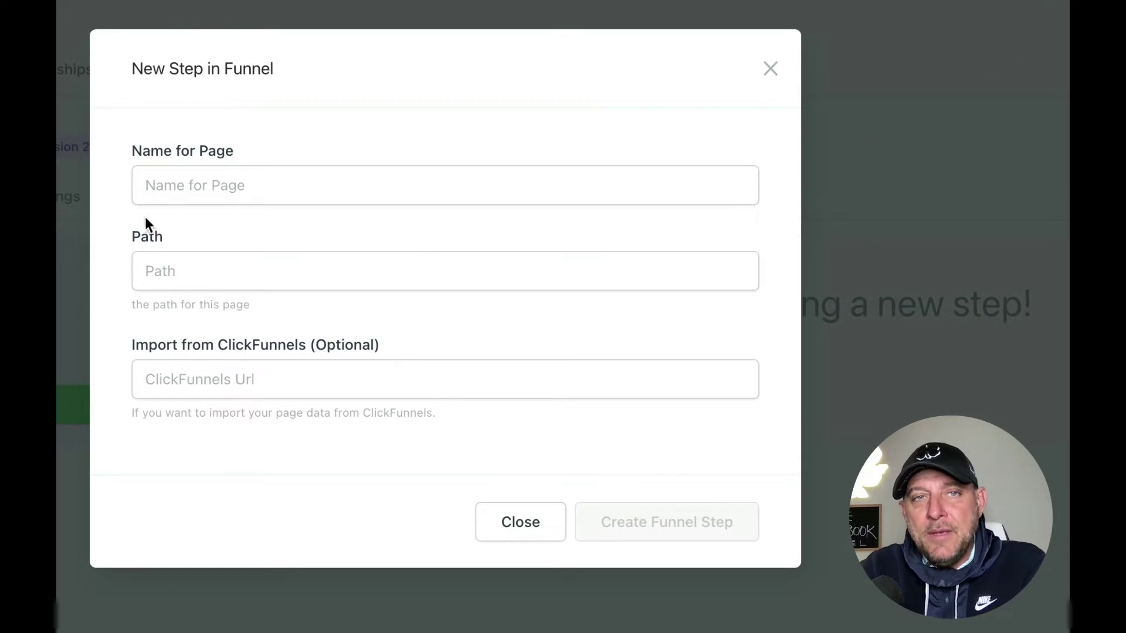
left_click(158, 182)
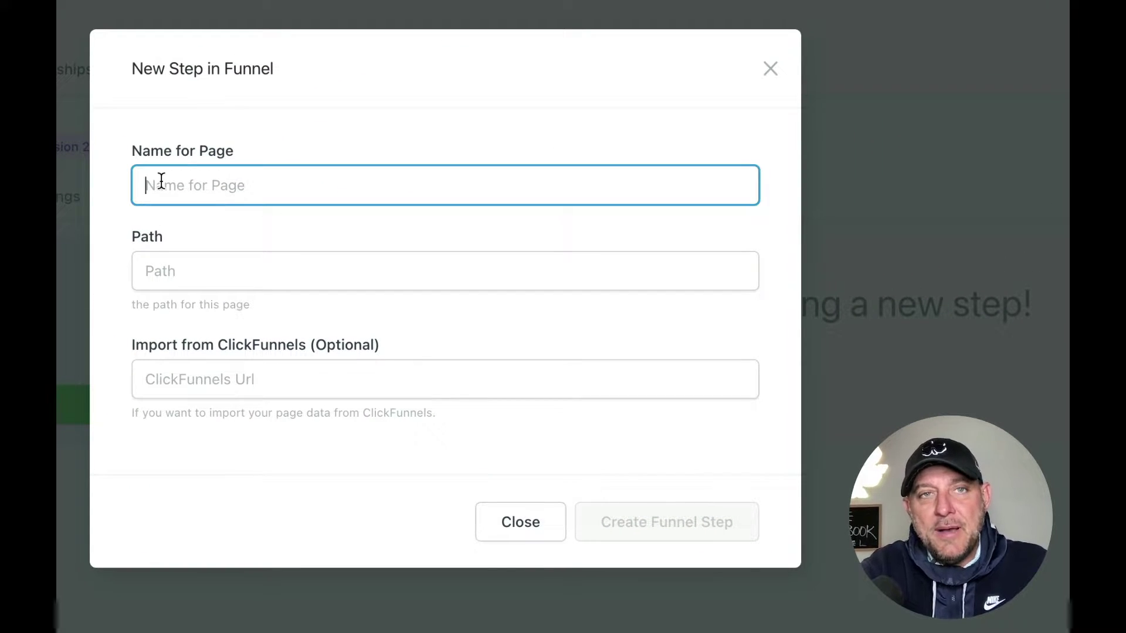
type("FREE ")
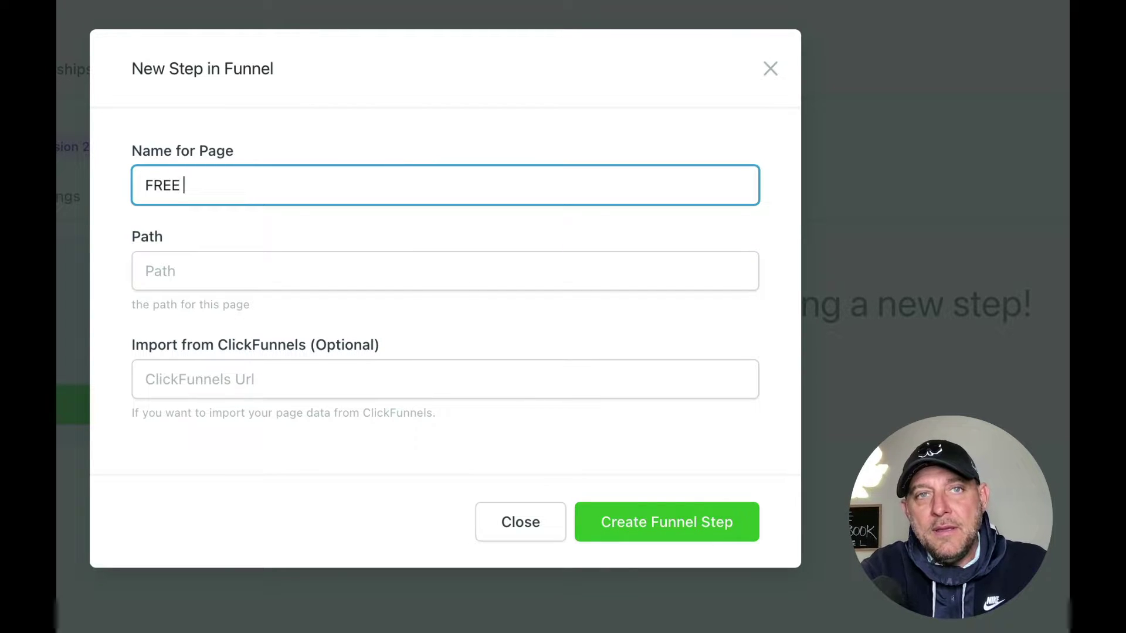
type("Weight Loss eBook Optin")
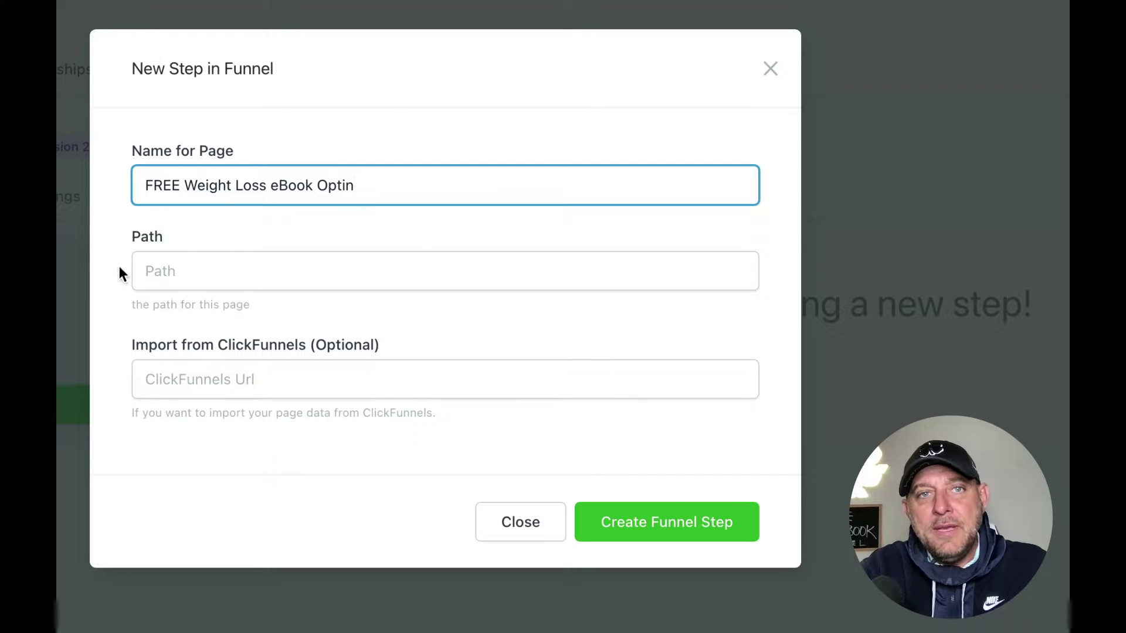
left_click(148, 274)
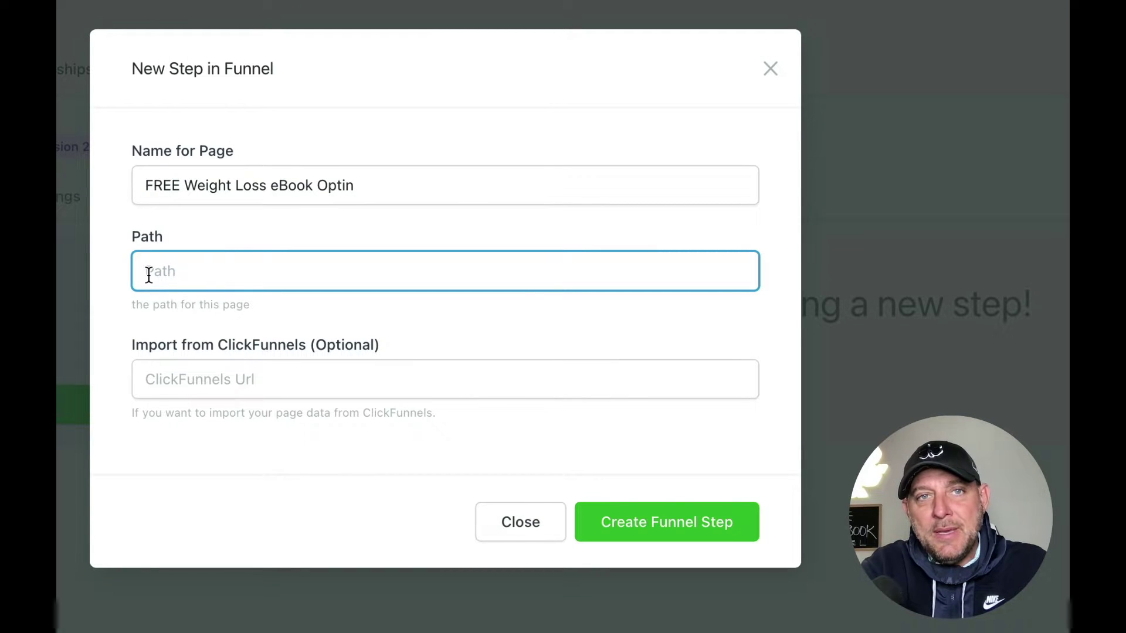
type("weight")
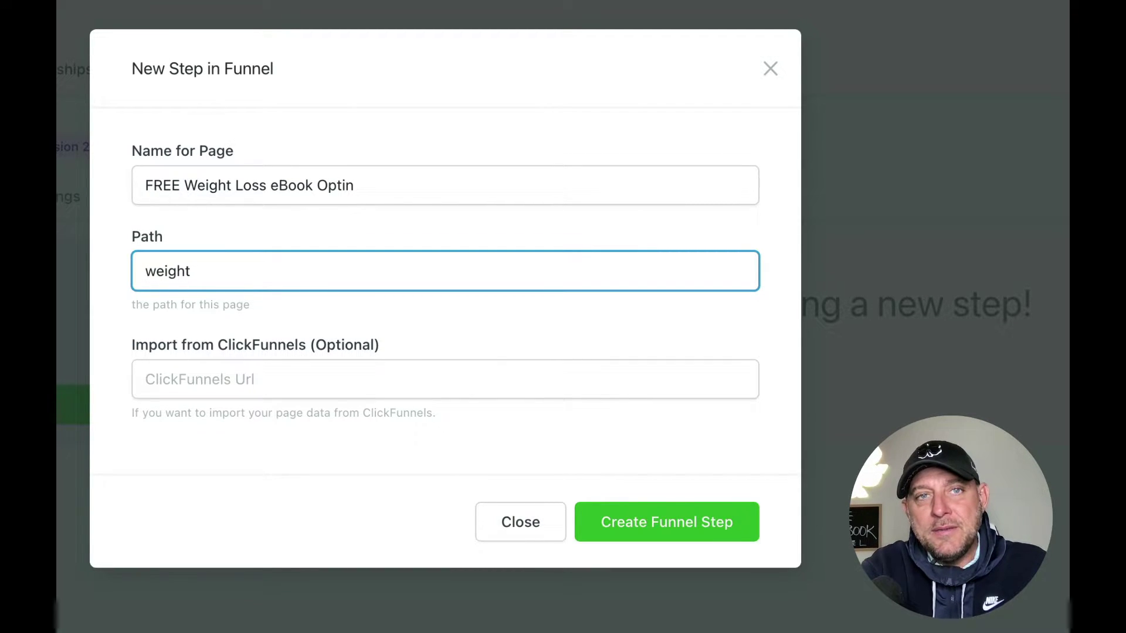
type("-loss-e")
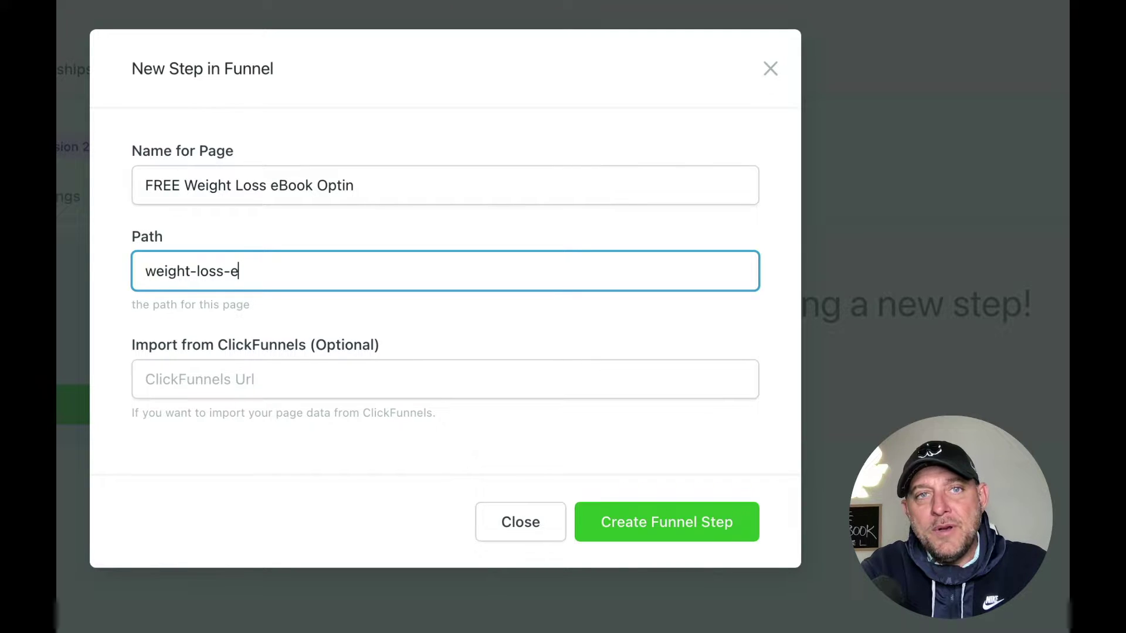
type("book-optin")
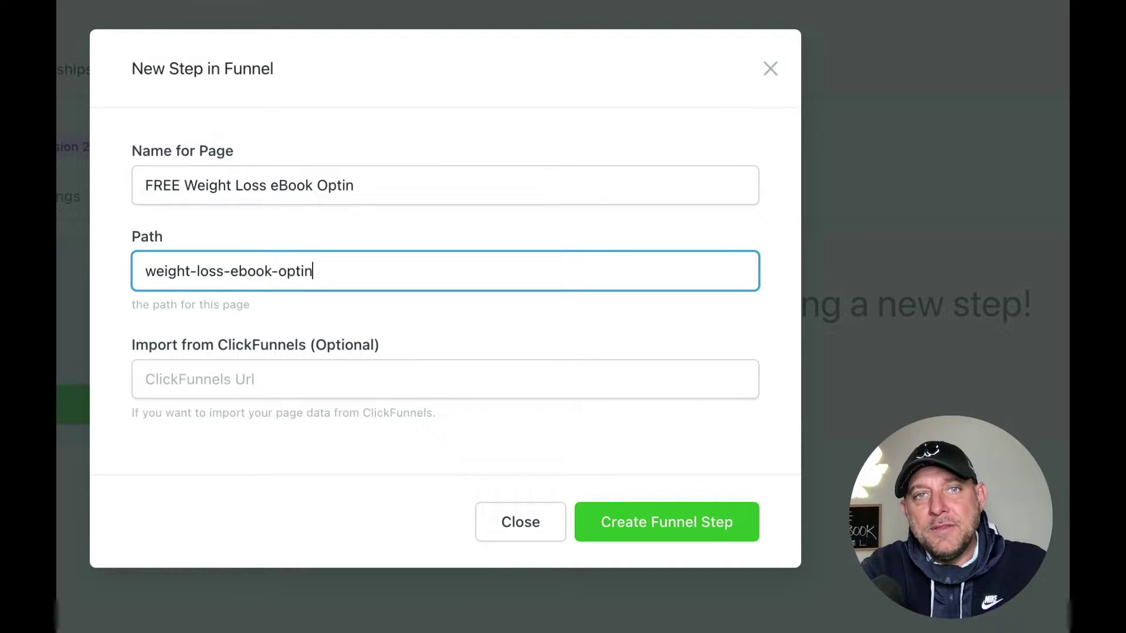
left_click(145, 270)
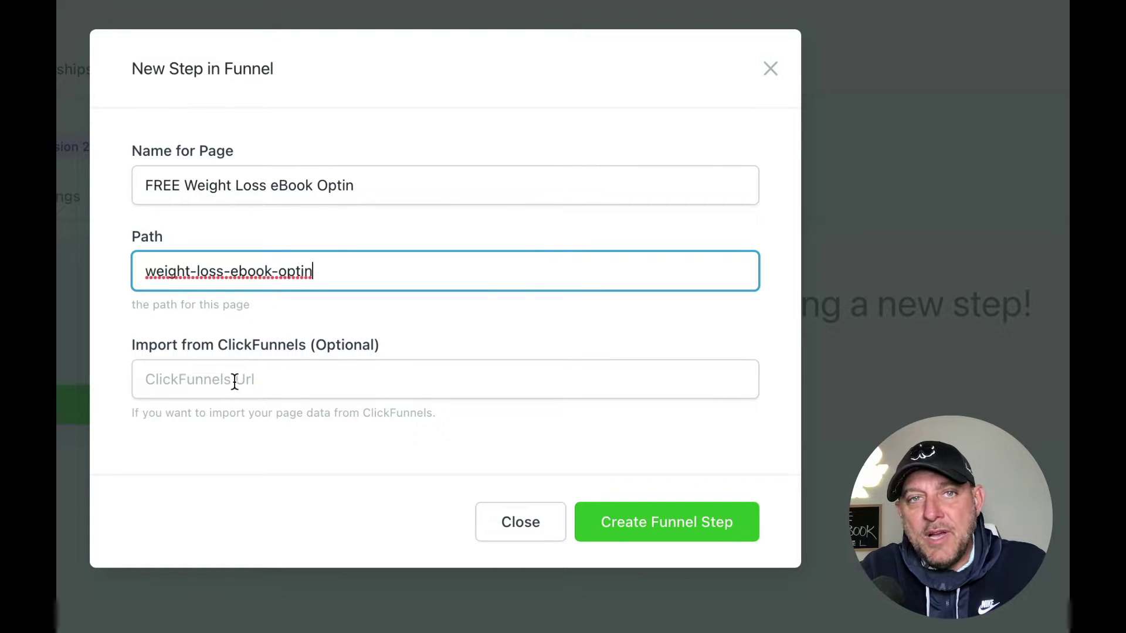
left_click(658, 531)
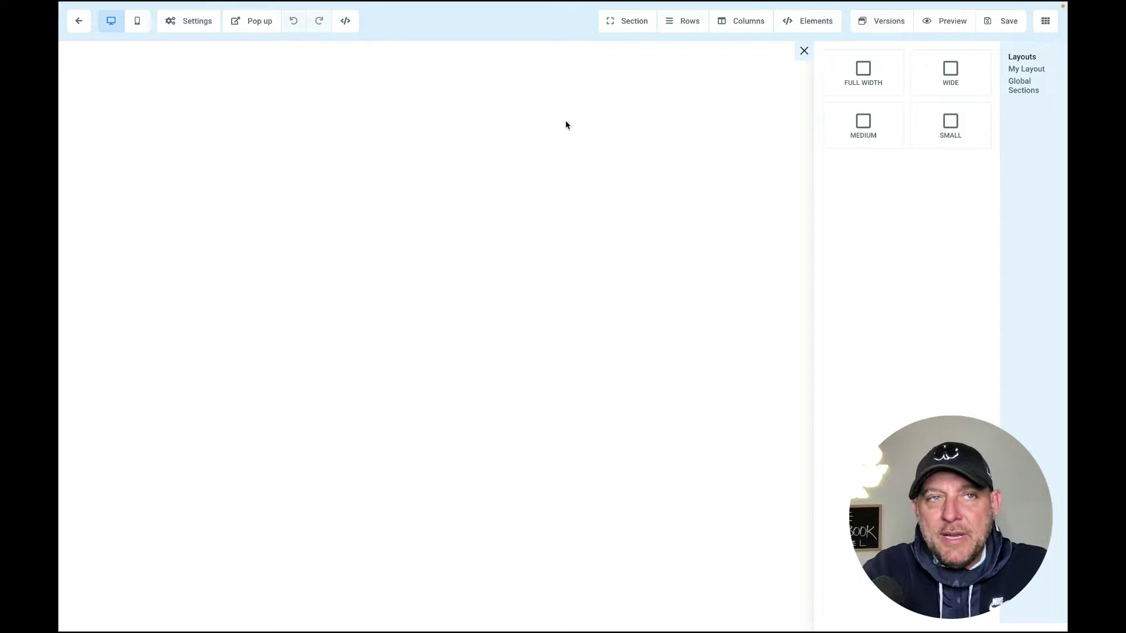
Step: Drop a Full Width section onto the blank opt-in page
left_click(626, 25)
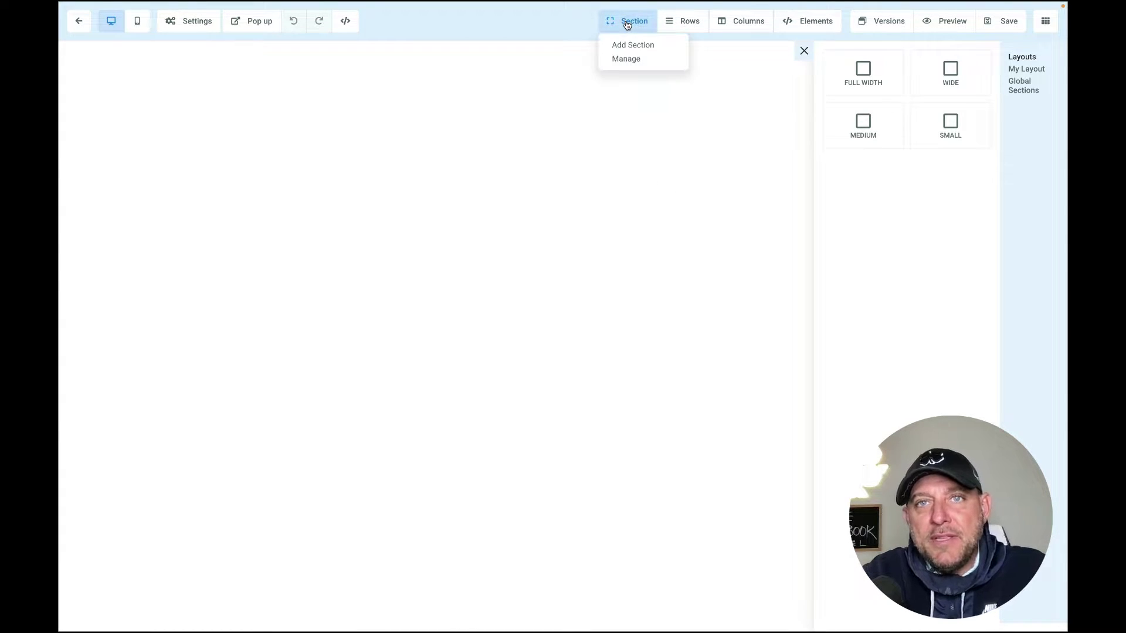
left_click_drag(865, 71, 699, 90)
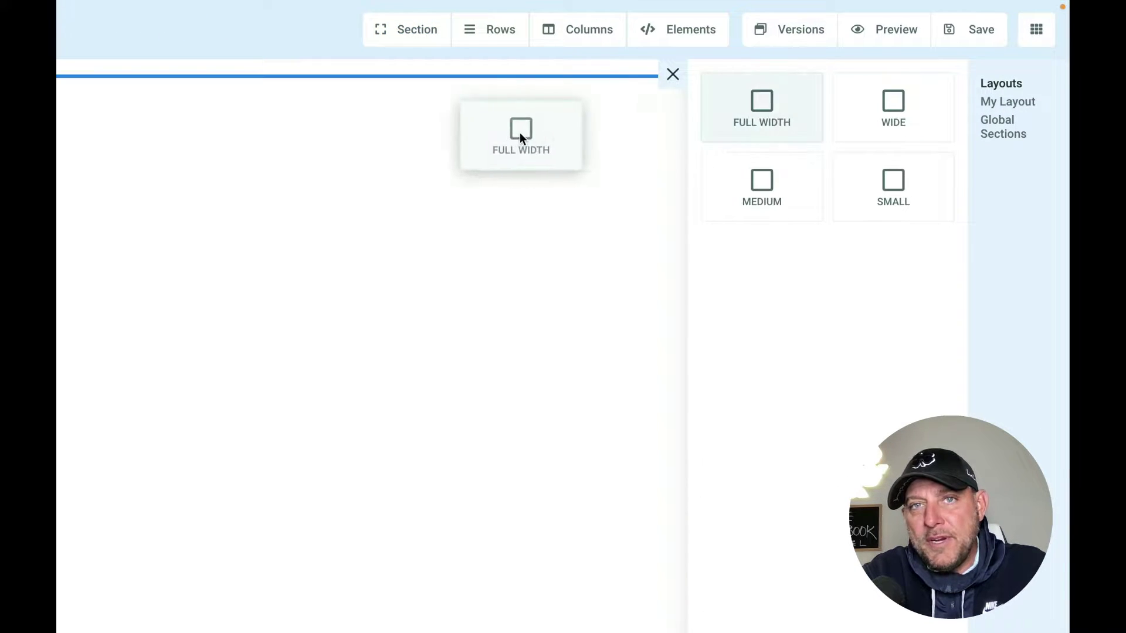
left_click_drag(515, 134, 508, 133)
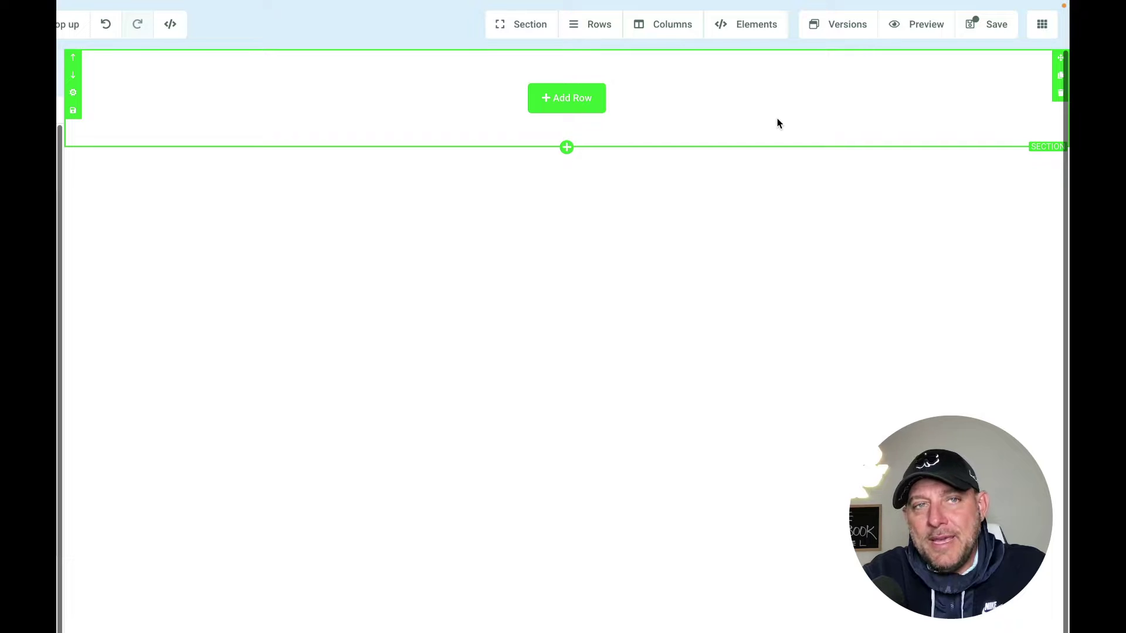
Step: Add a one-column row to the section and place an Image element in it
left_click(568, 104)
left_click(885, 135)
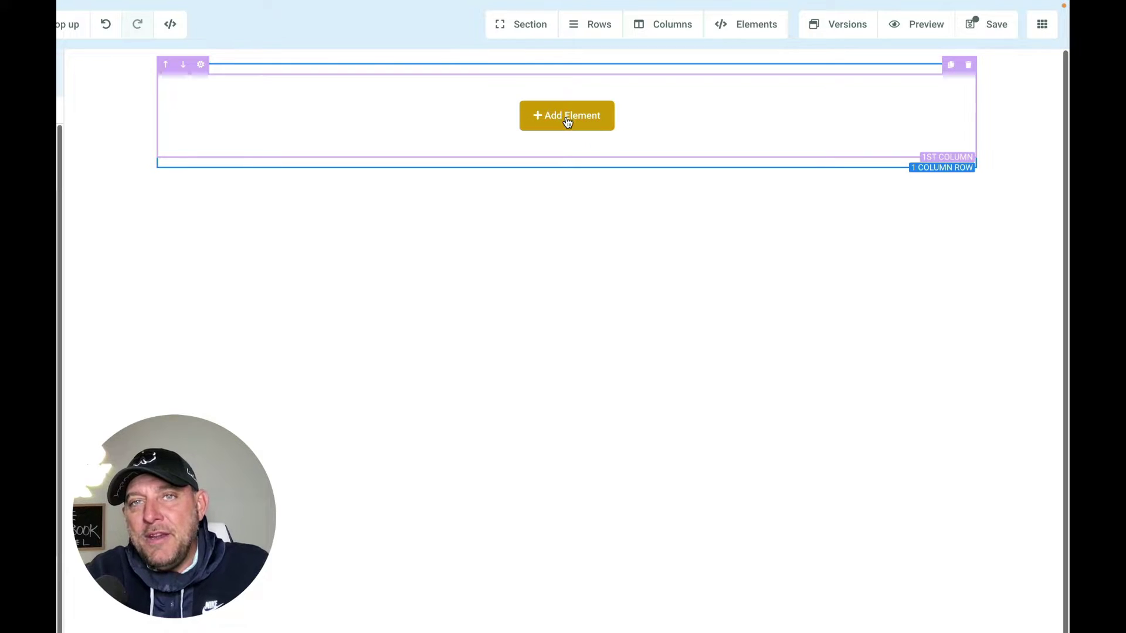
left_click(567, 118)
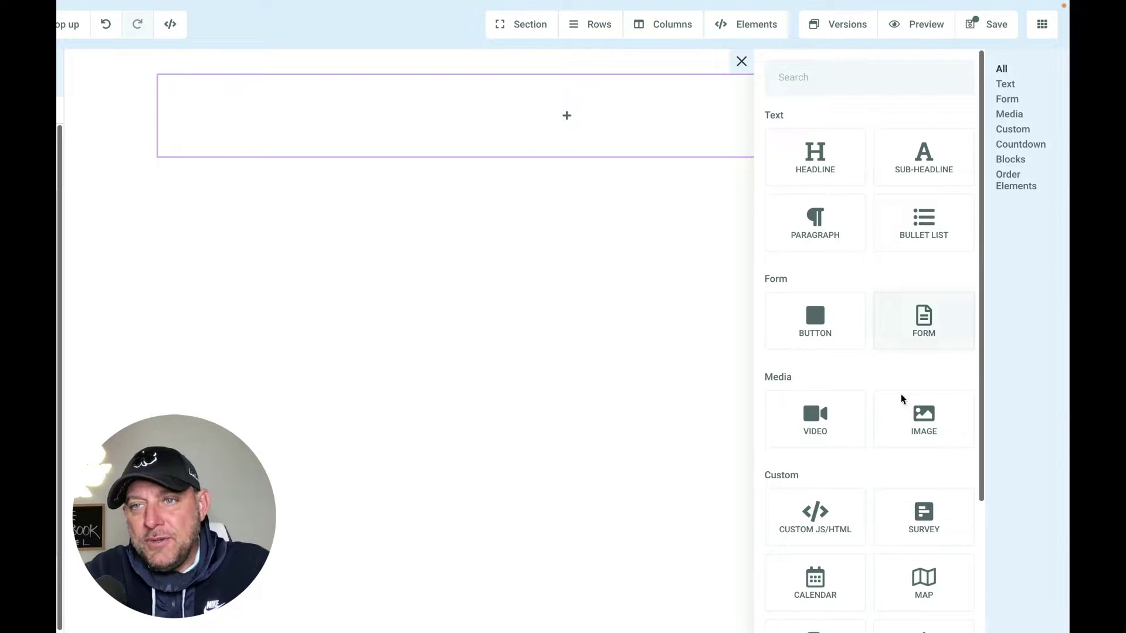
left_click(932, 423)
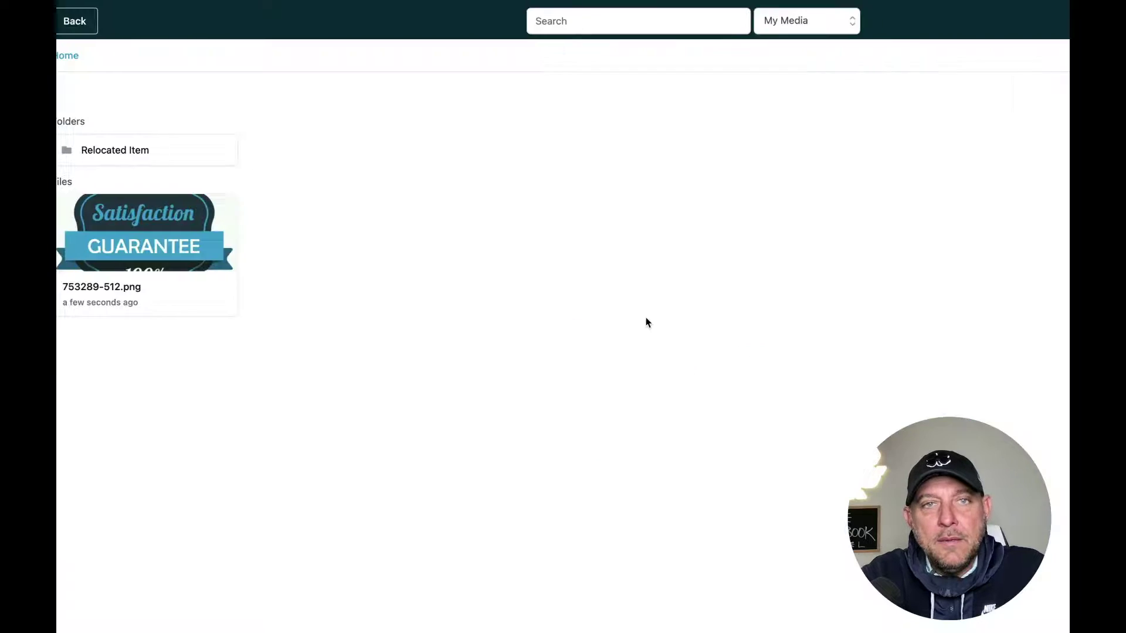
Step: Upload an image from the Downloads folder to the media library
left_click(1027, 58)
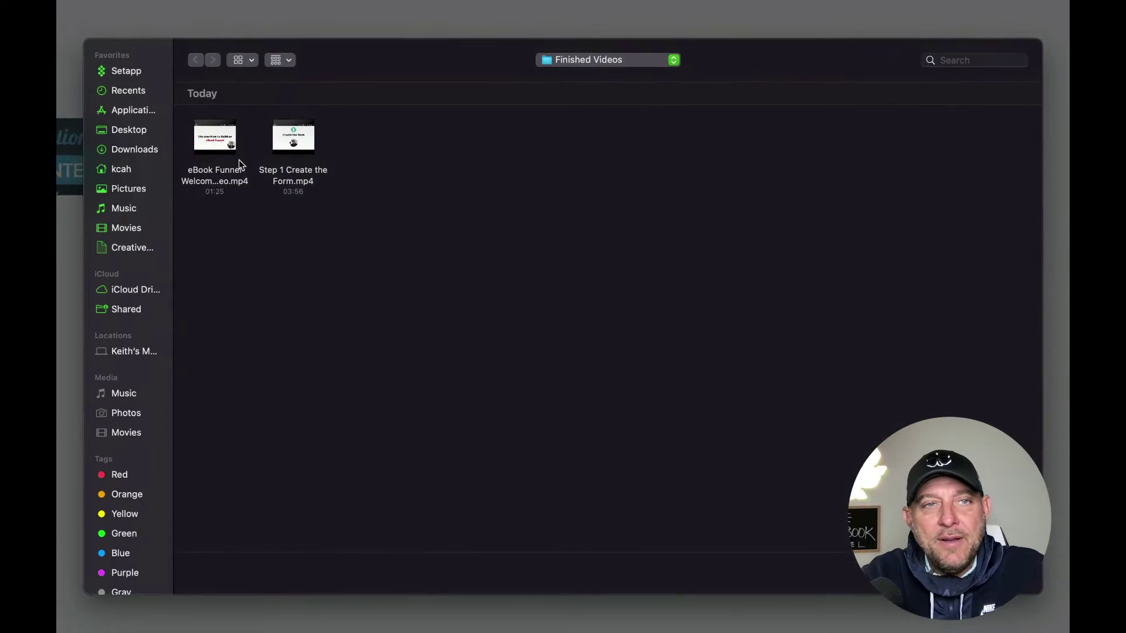
left_click(136, 150)
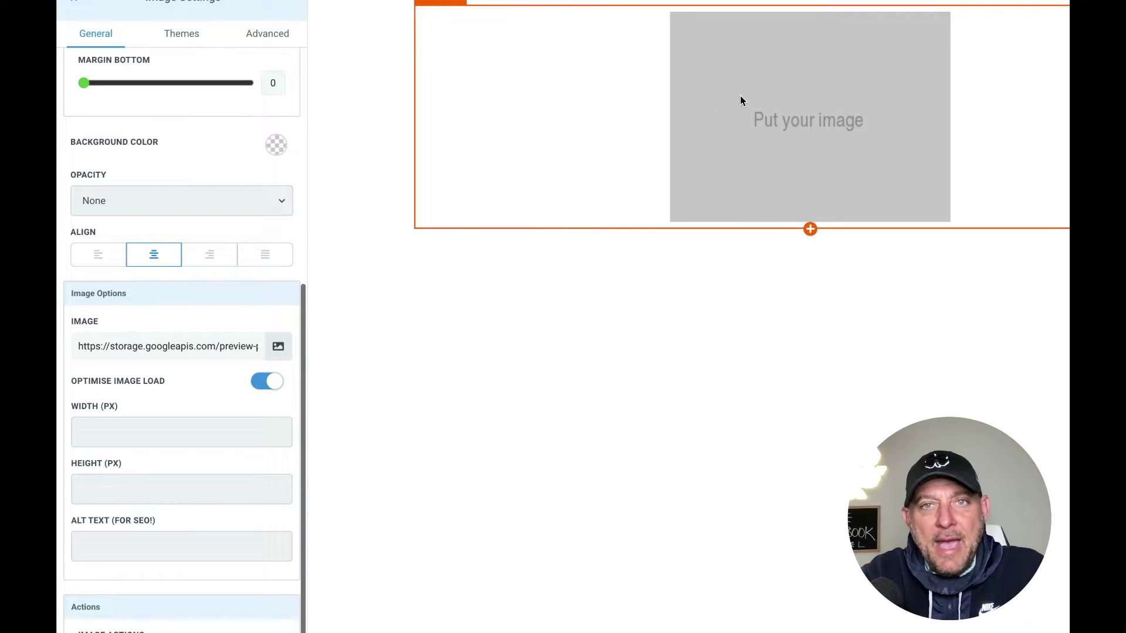
Step: Use the MarketChief logo as the image and set its width to 250 px
left_click(278, 346)
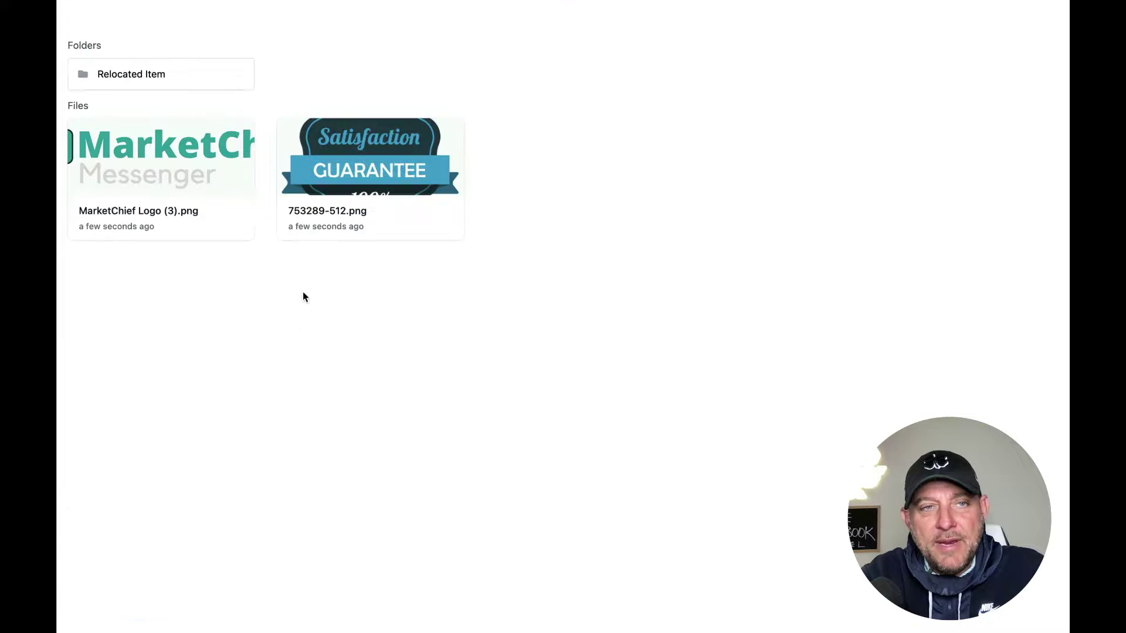
left_click(192, 178)
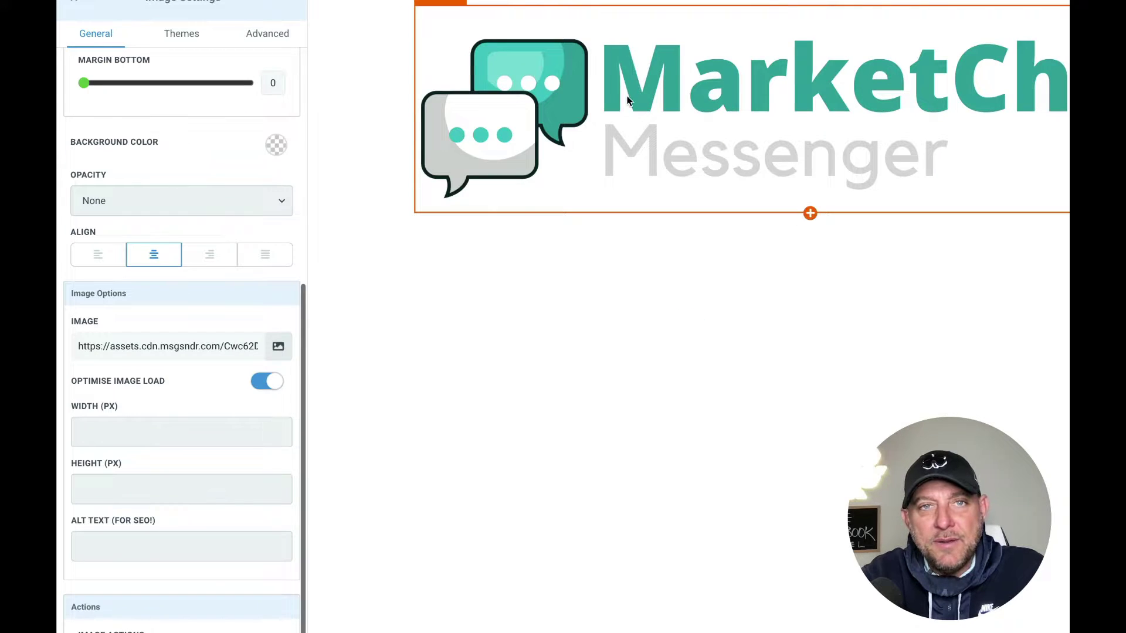
left_click(123, 432)
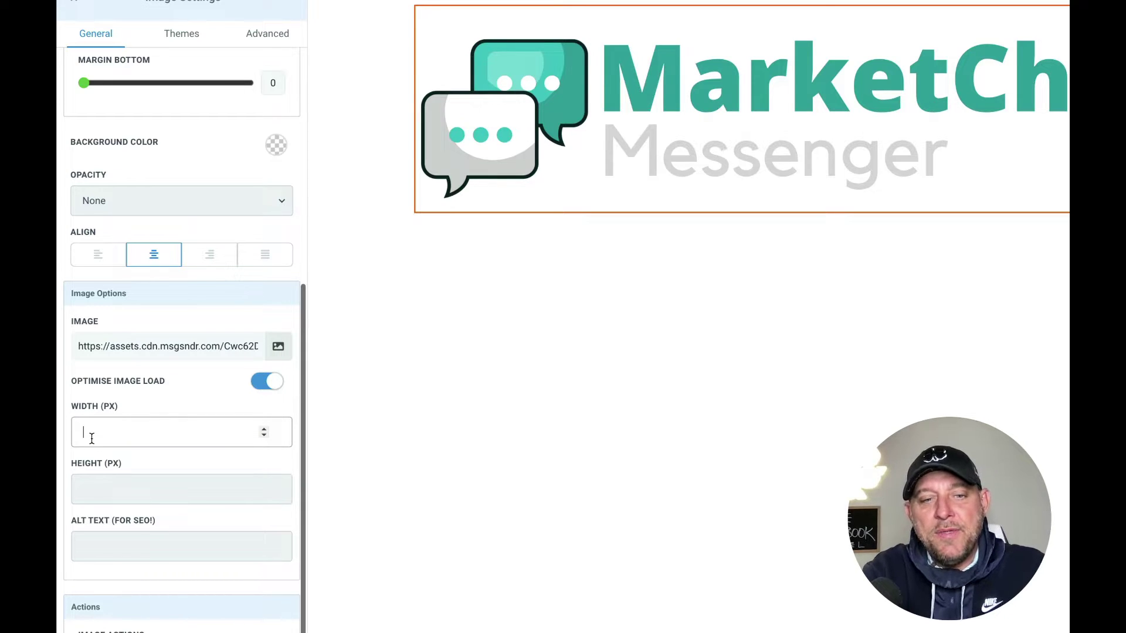
type("250")
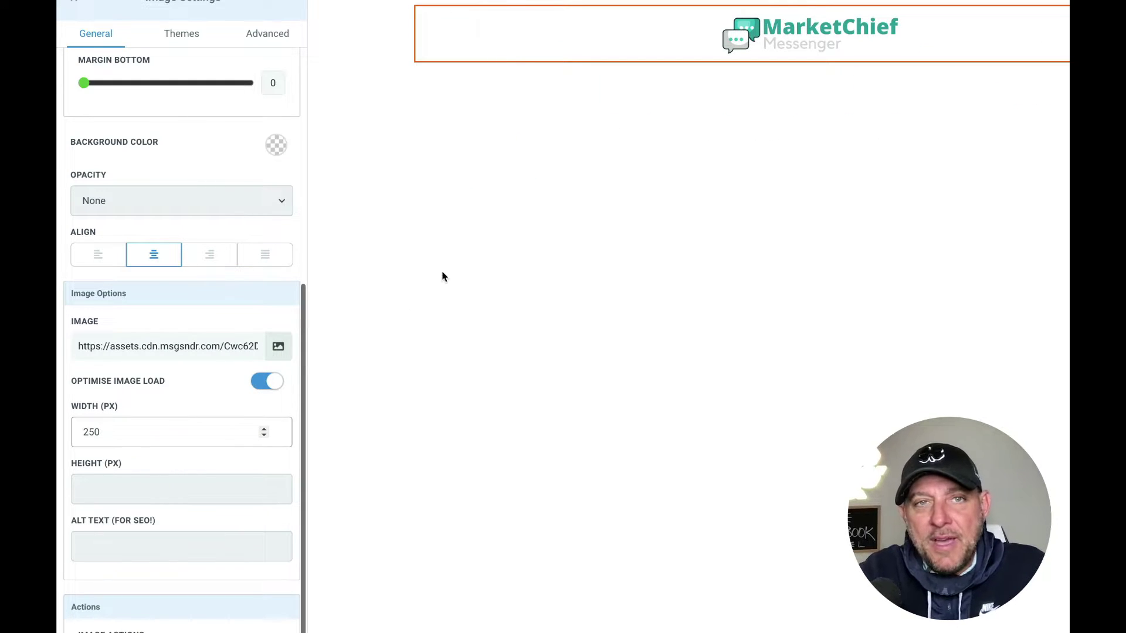
left_click(588, 182)
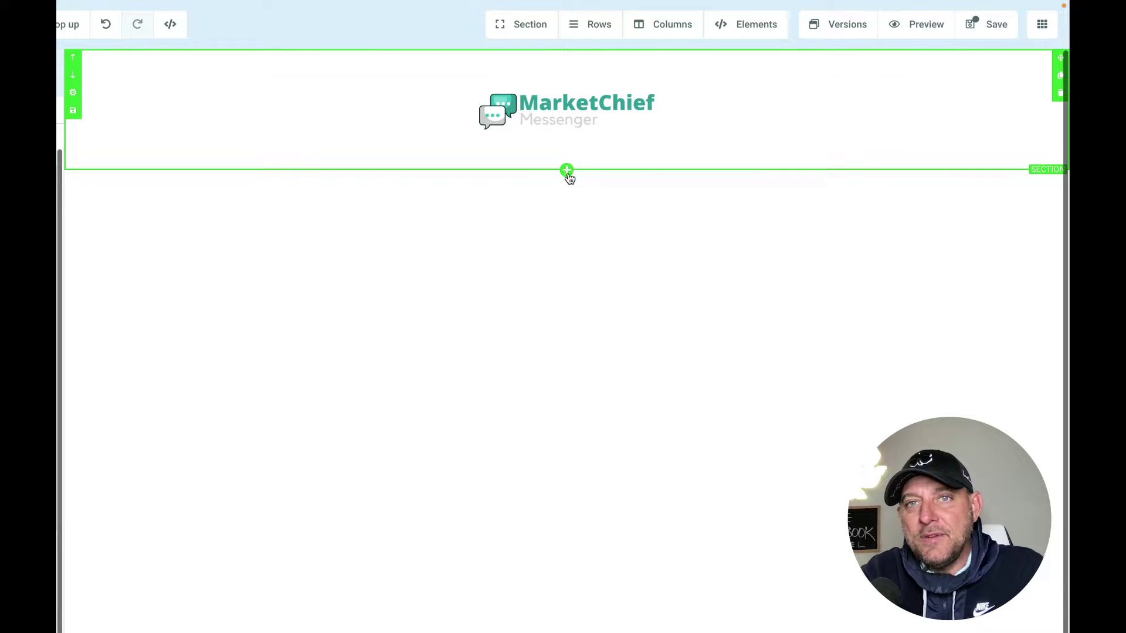
Step: Add a full-width section below the logo containing a two-column row
left_click(567, 171)
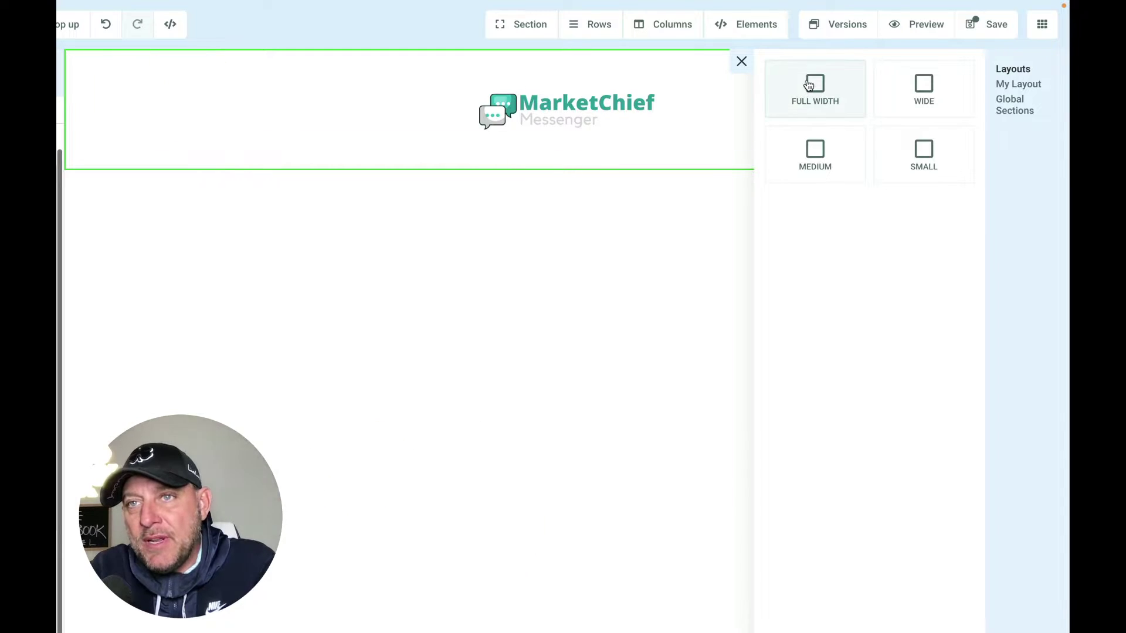
left_click_drag(809, 85, 612, 193)
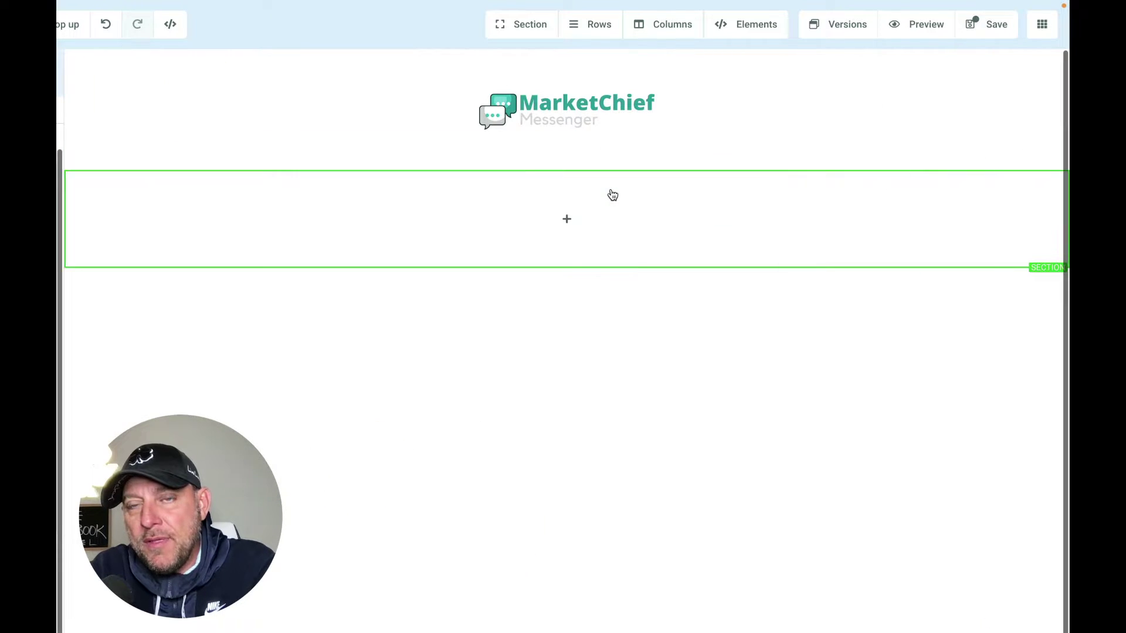
left_click(573, 220)
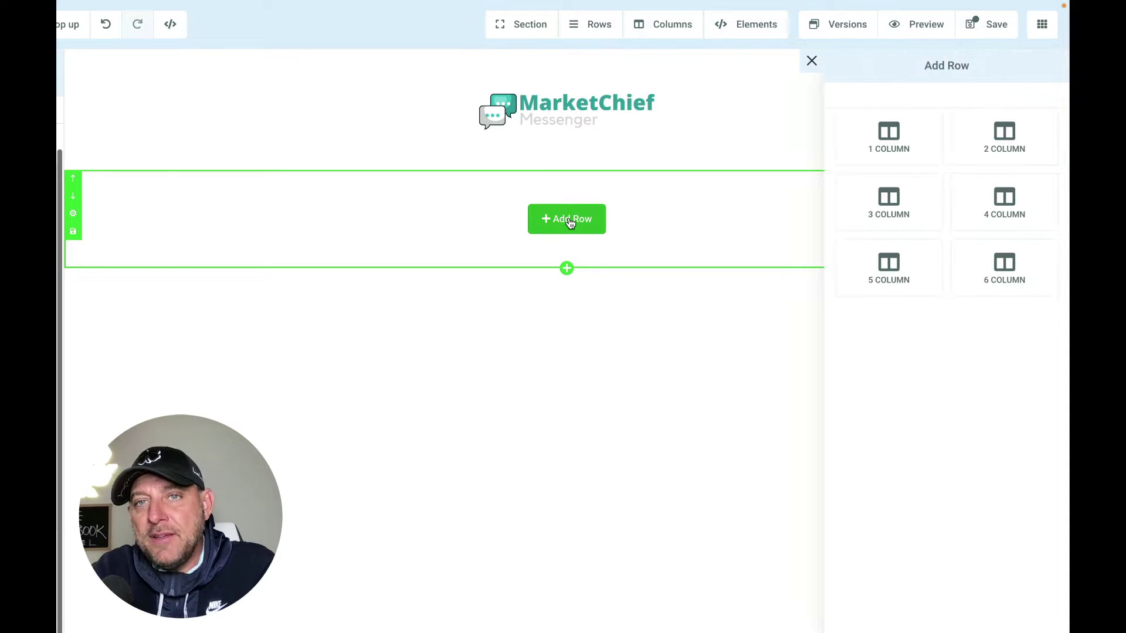
left_click(1006, 145)
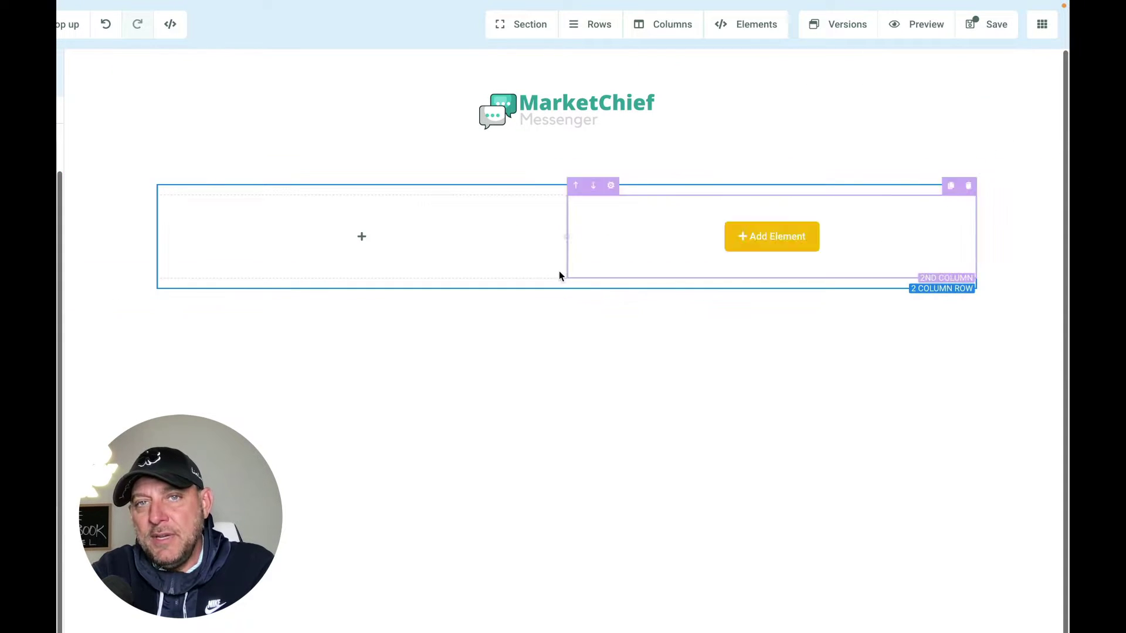
Step: Put the Free Weight Loss eBook form in the right column
left_click(768, 237)
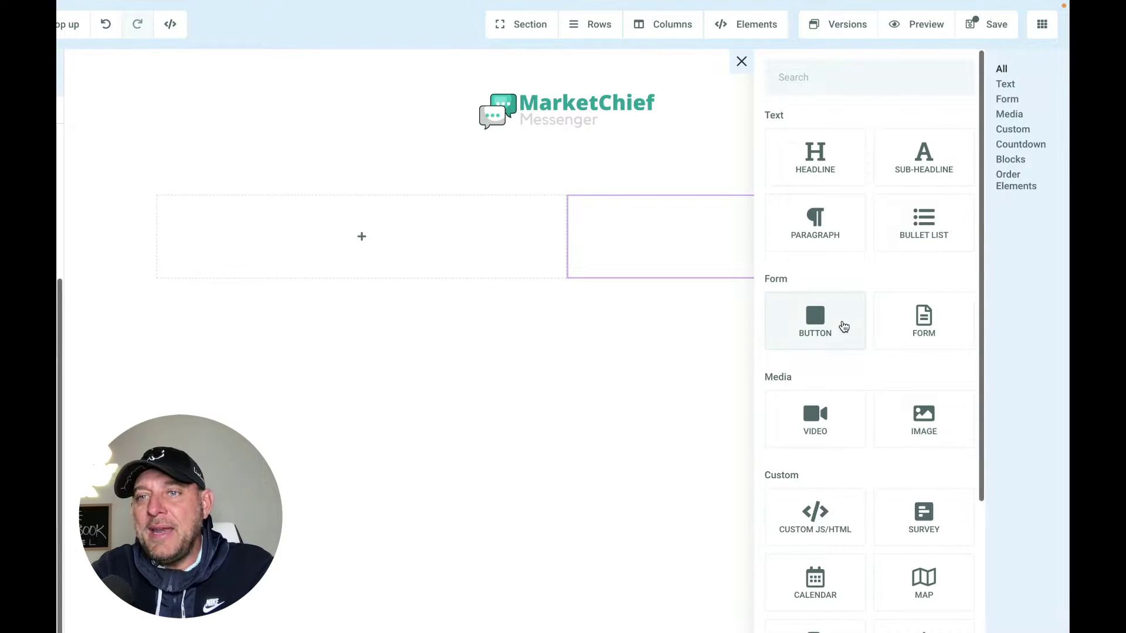
scroll(844, 327, "down", 1)
left_click(923, 311)
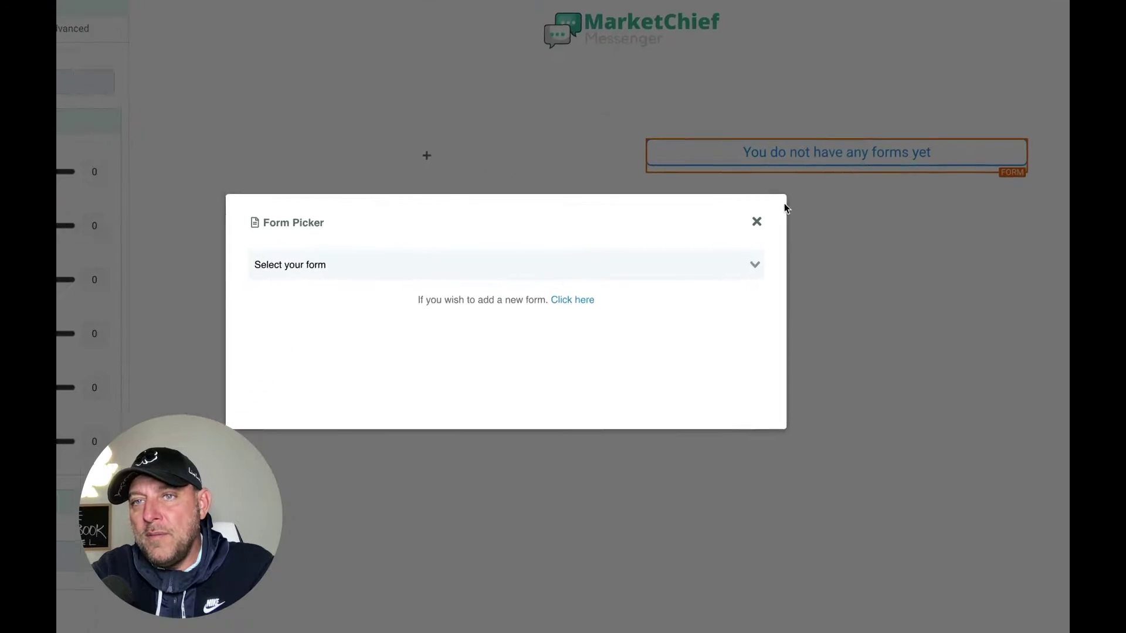
left_click(402, 194)
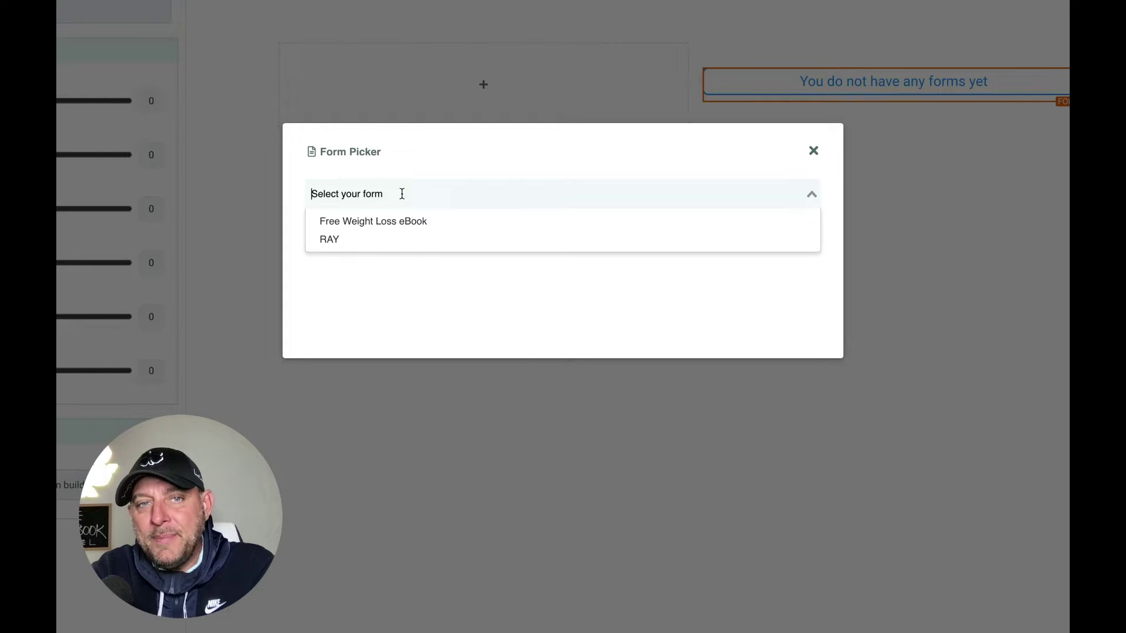
left_click(384, 226)
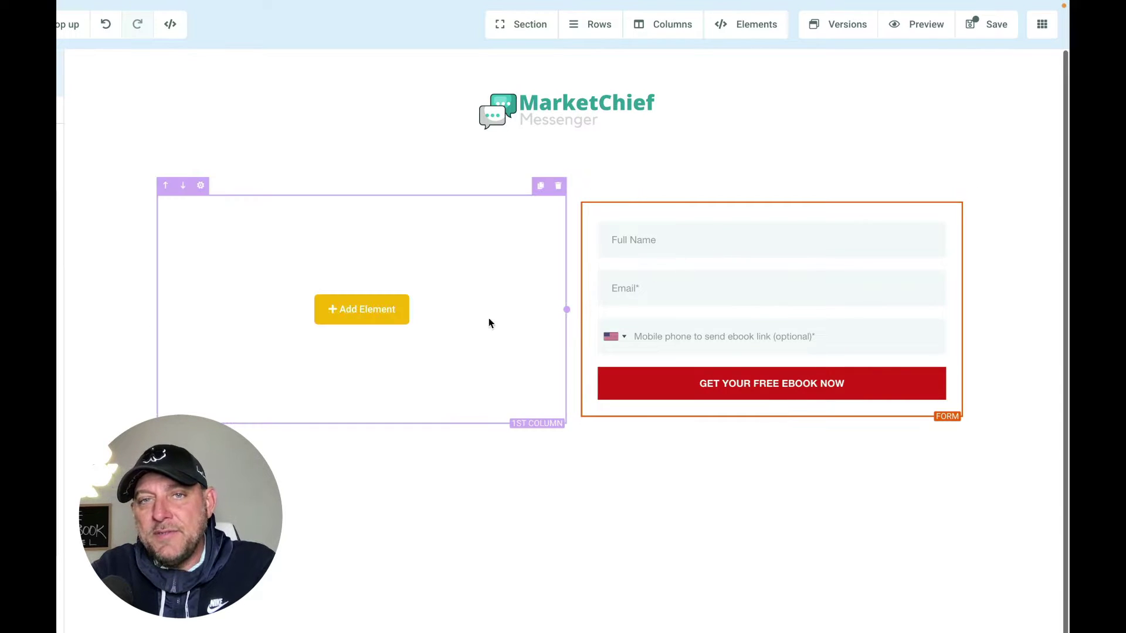
Step: Add an image to the left column and a one-column row below the two-column row
left_click(367, 313)
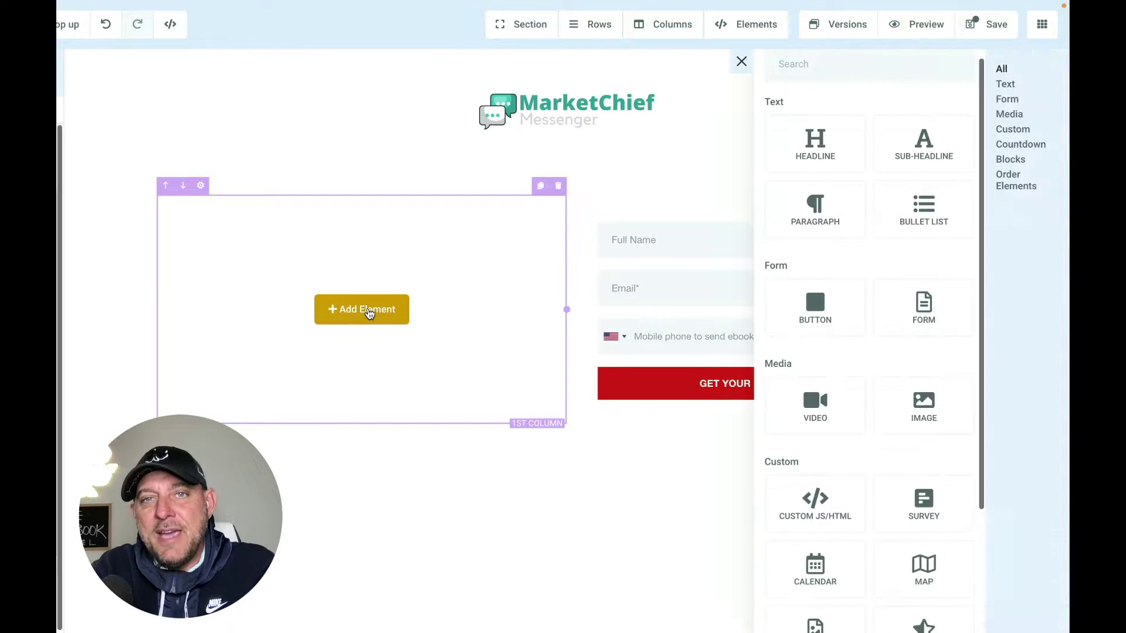
left_click(925, 411)
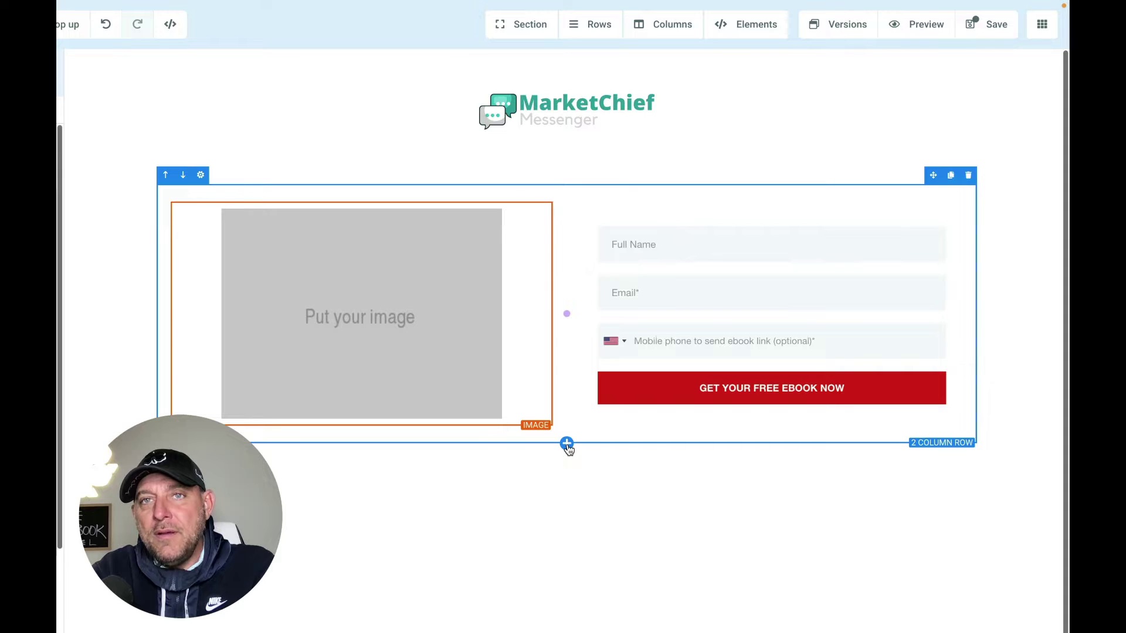
left_click(566, 444)
left_click(893, 149)
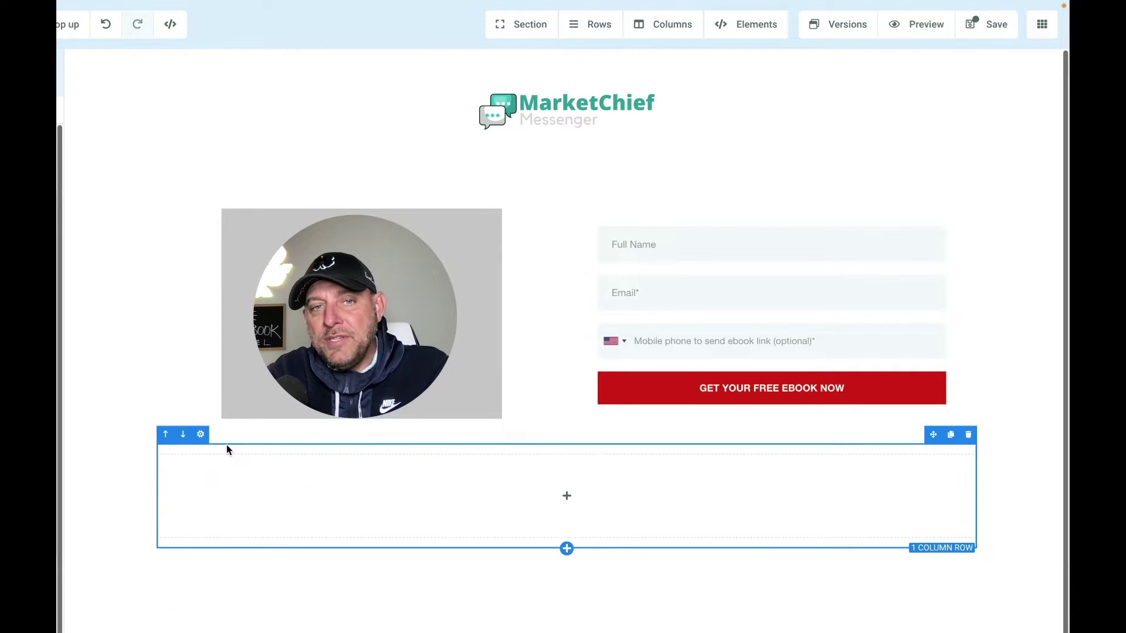
Step: Move the new row to the top and fill it with a headline and sub-headline
left_click(167, 435)
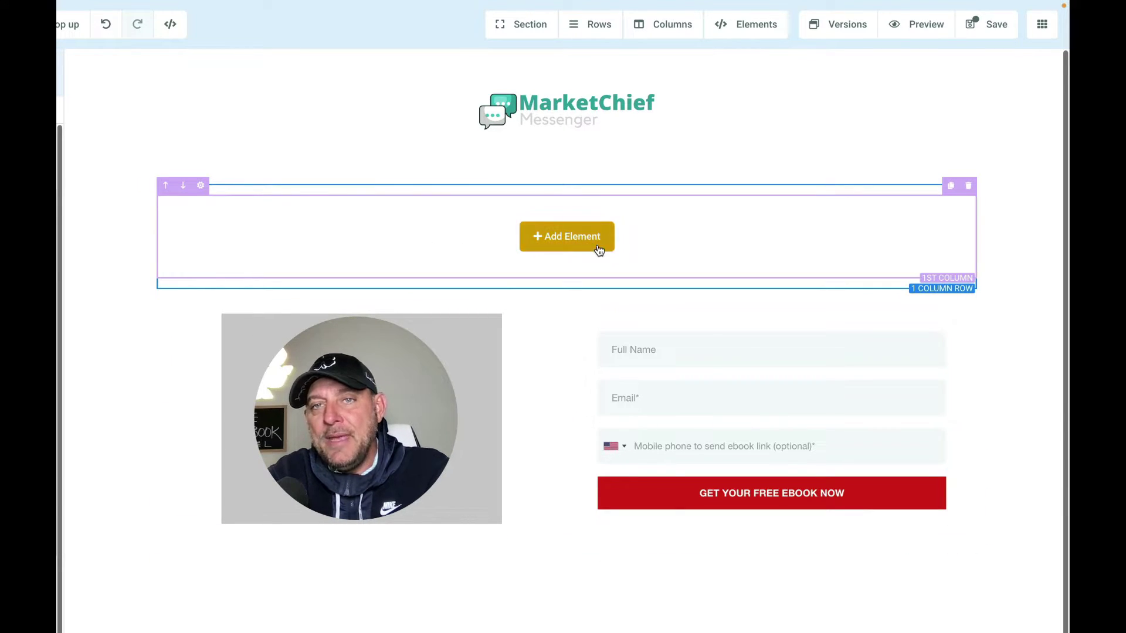
left_click(591, 249)
left_click(811, 144)
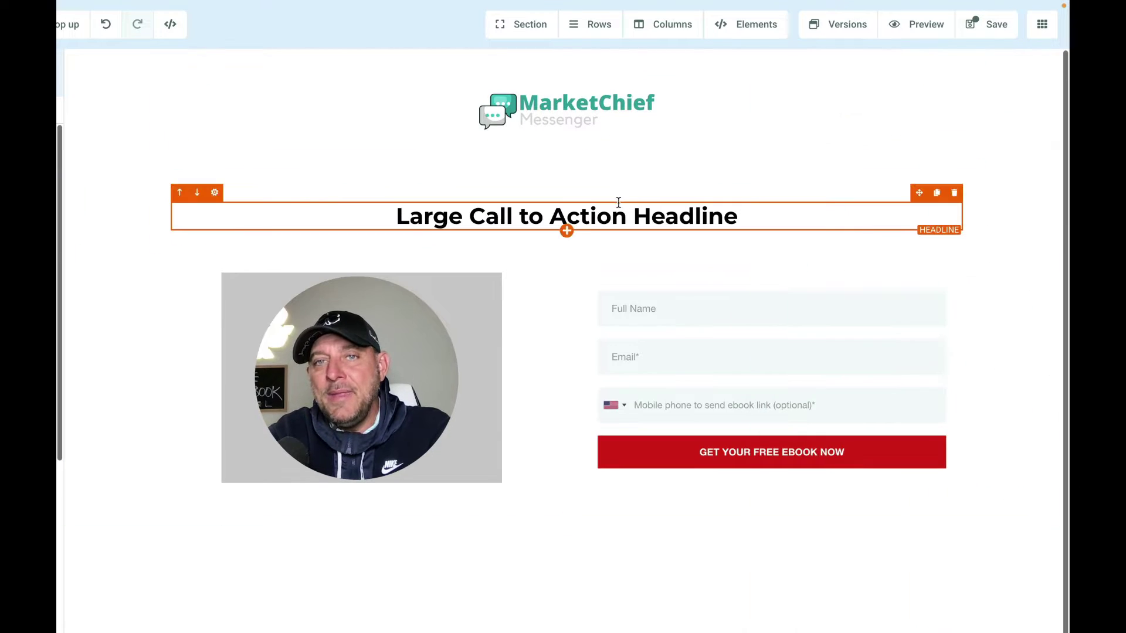
left_click(567, 234)
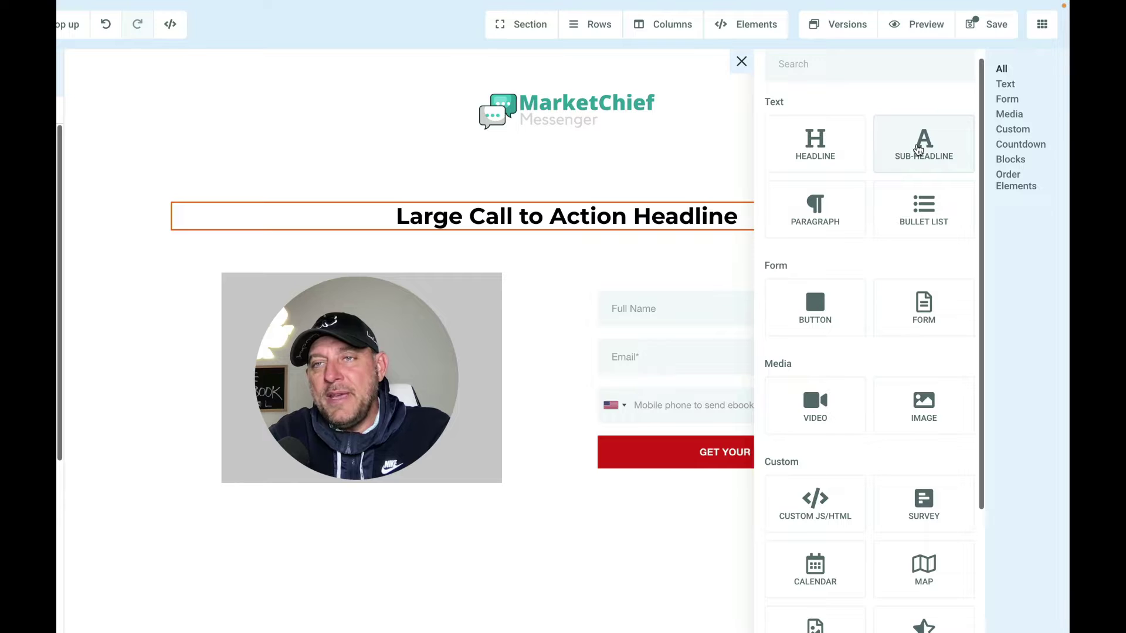
left_click(918, 149)
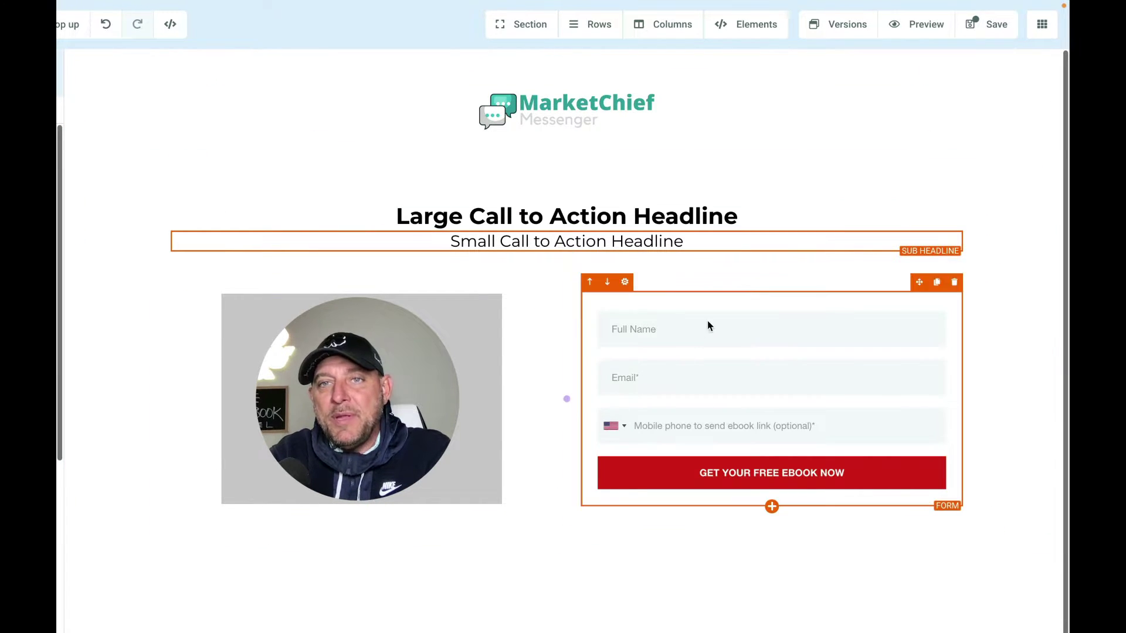
left_click(772, 506)
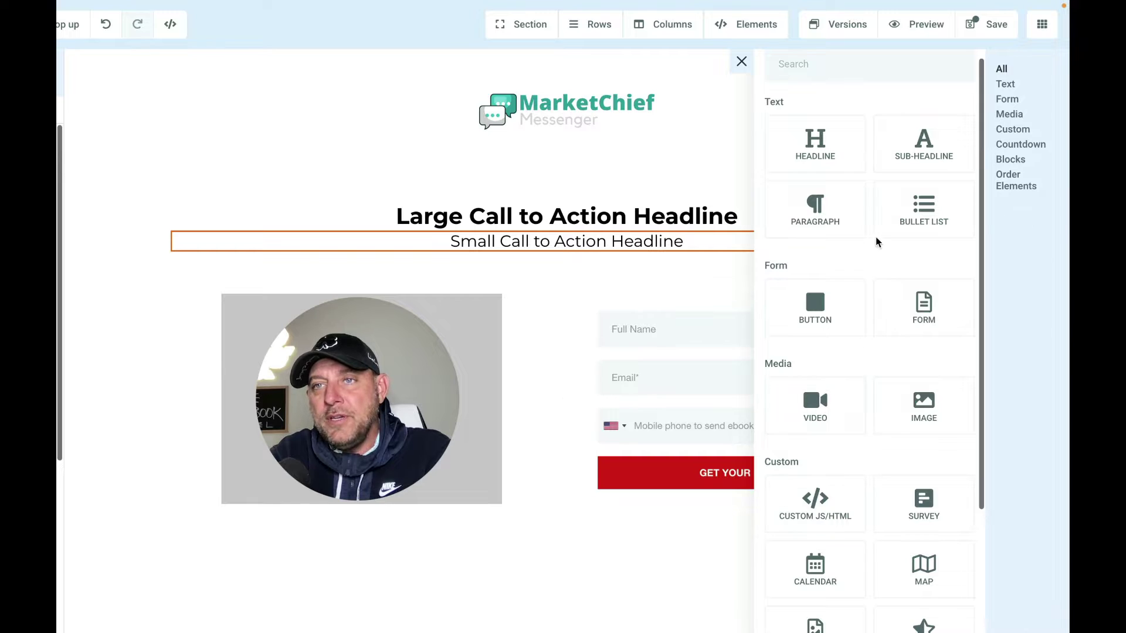
Step: Add a sub-headline, move it above the opt-in form, and set it to 'Enter your info to get free access'
left_click(910, 162)
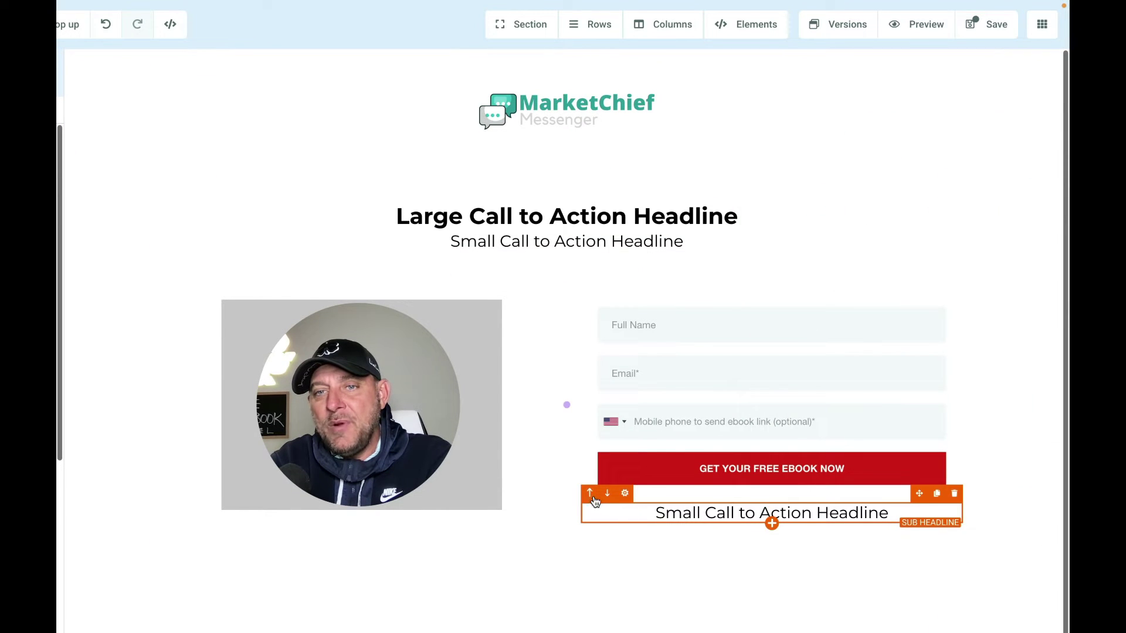
left_click(590, 494)
triple_click(731, 296)
type("Enter your i")
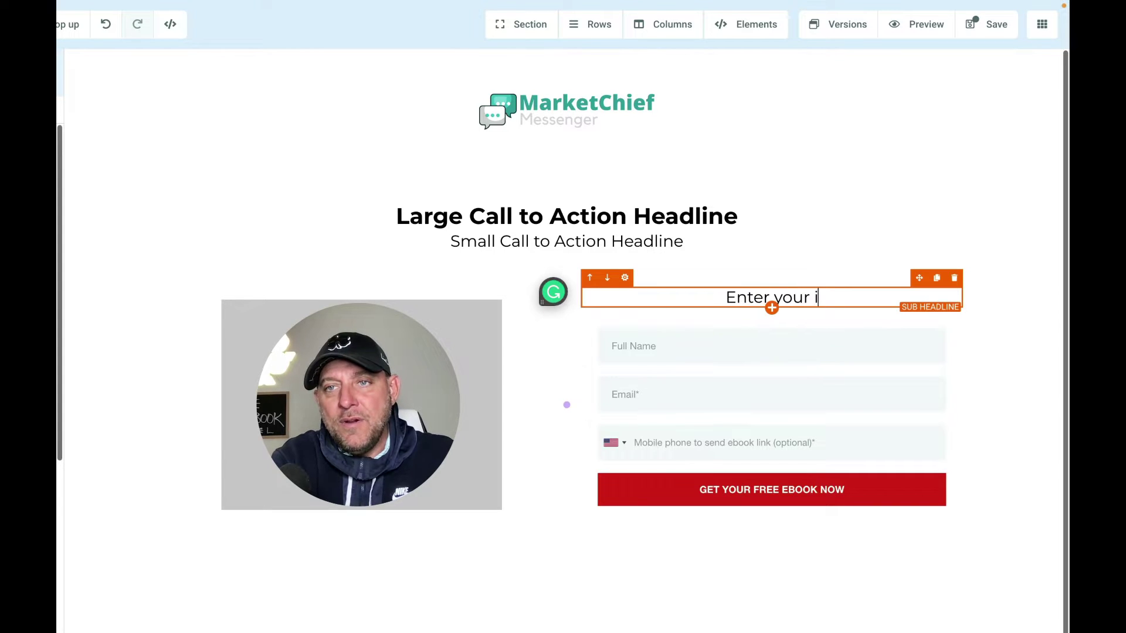
type("nfo to get fr")
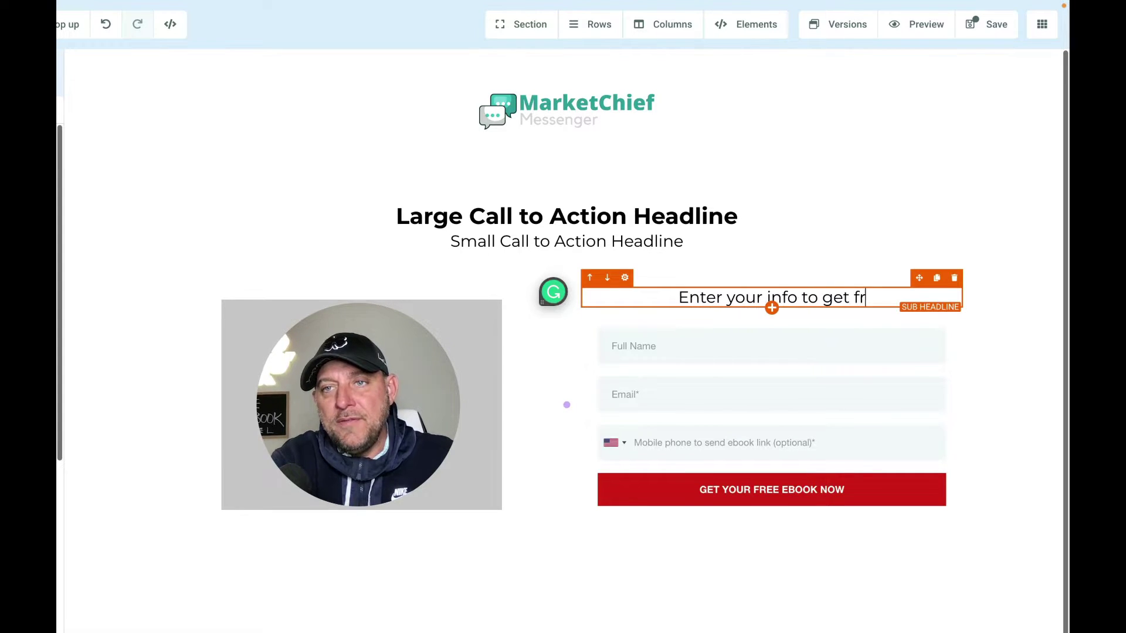
type("ee access")
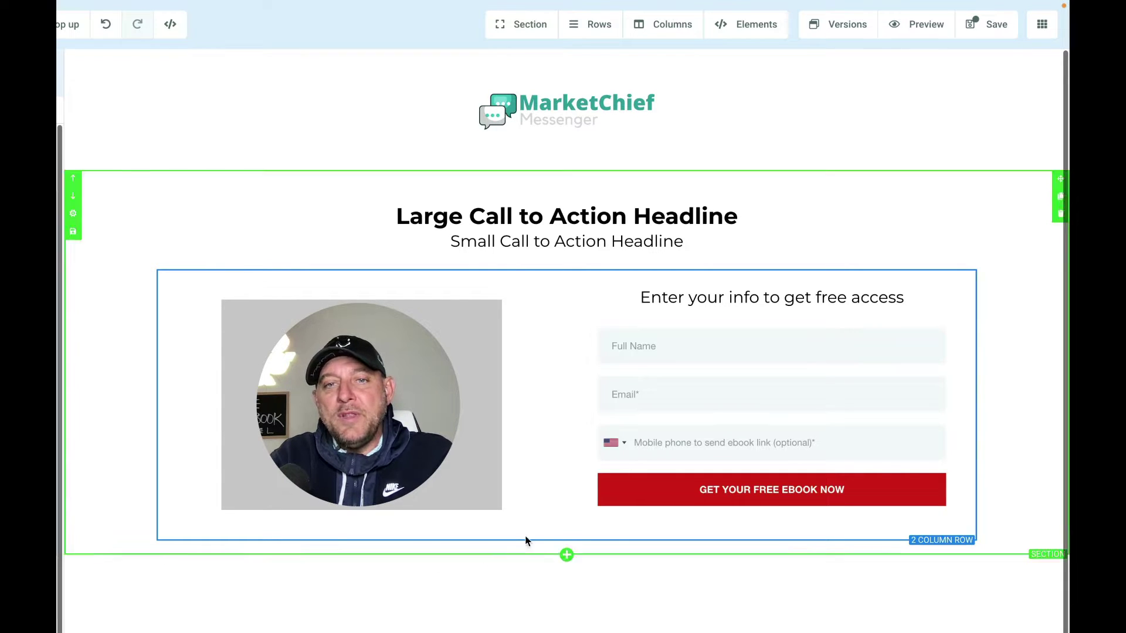
Step: Add a full-width section with a two-column row and a bullet list in the left column
left_click(567, 554)
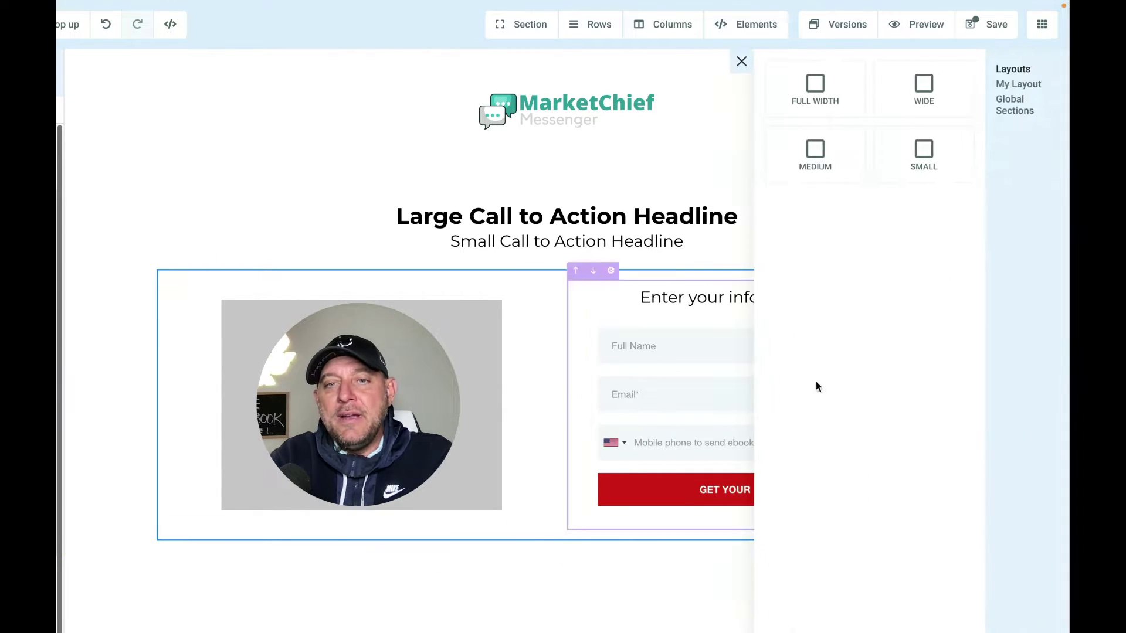
left_click(816, 91)
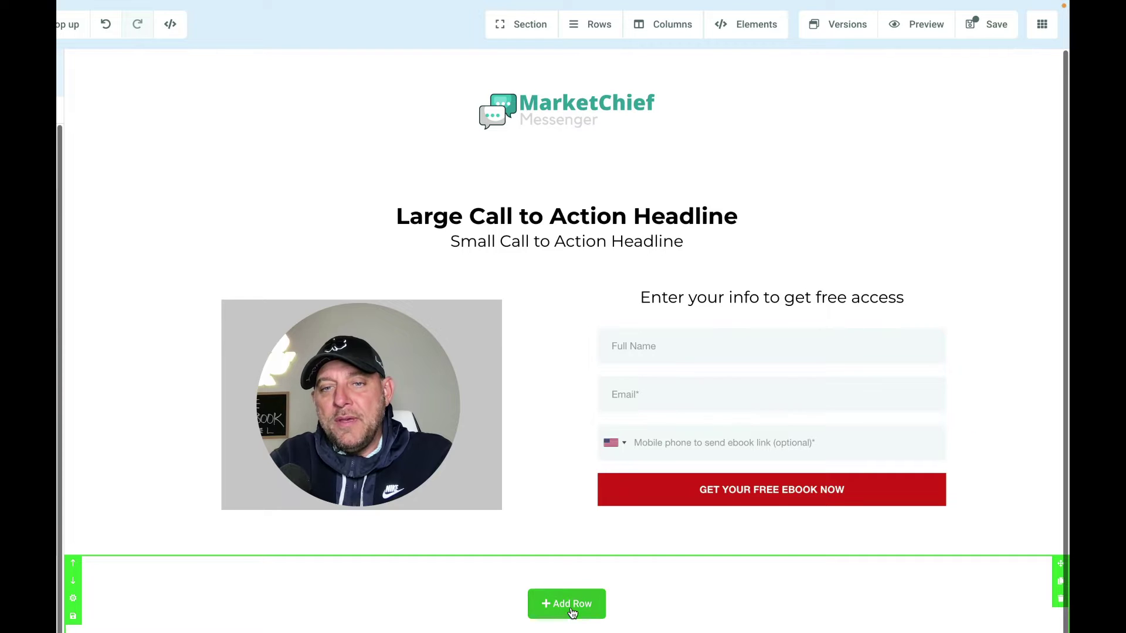
left_click(994, 158)
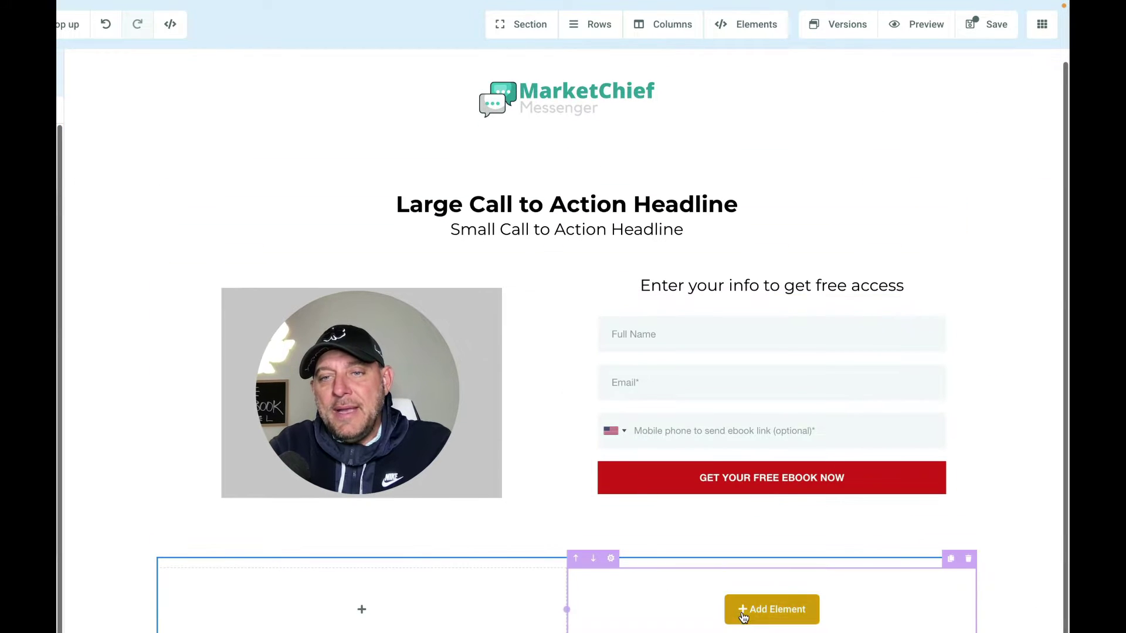
scroll(351, 491, "down", 2)
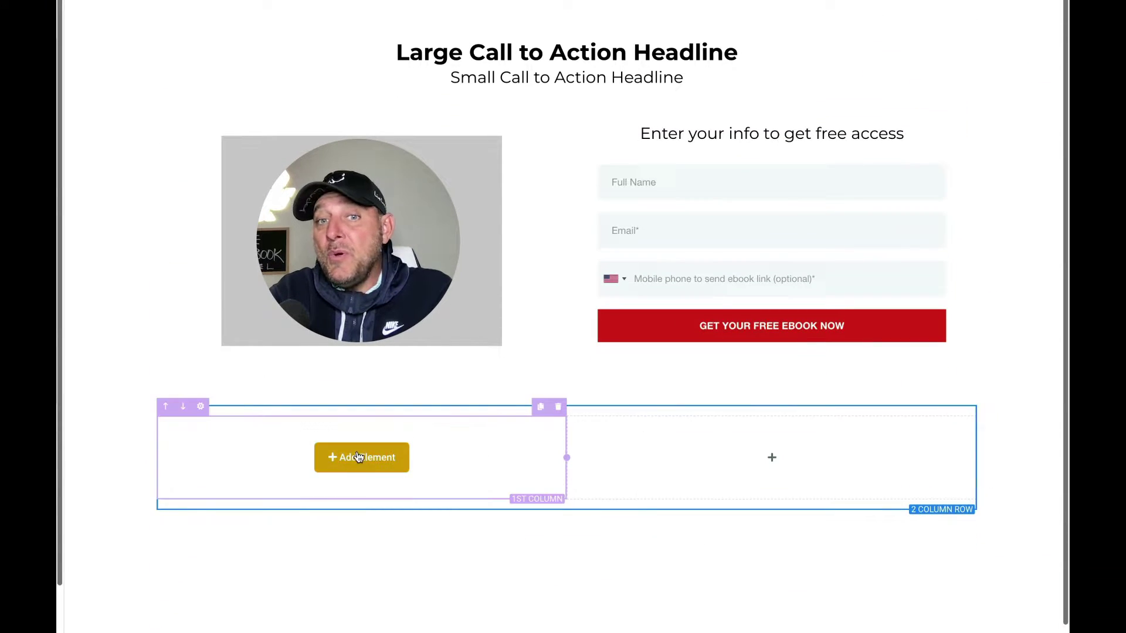
left_click(381, 460)
scroll(851, 201, "down", 2)
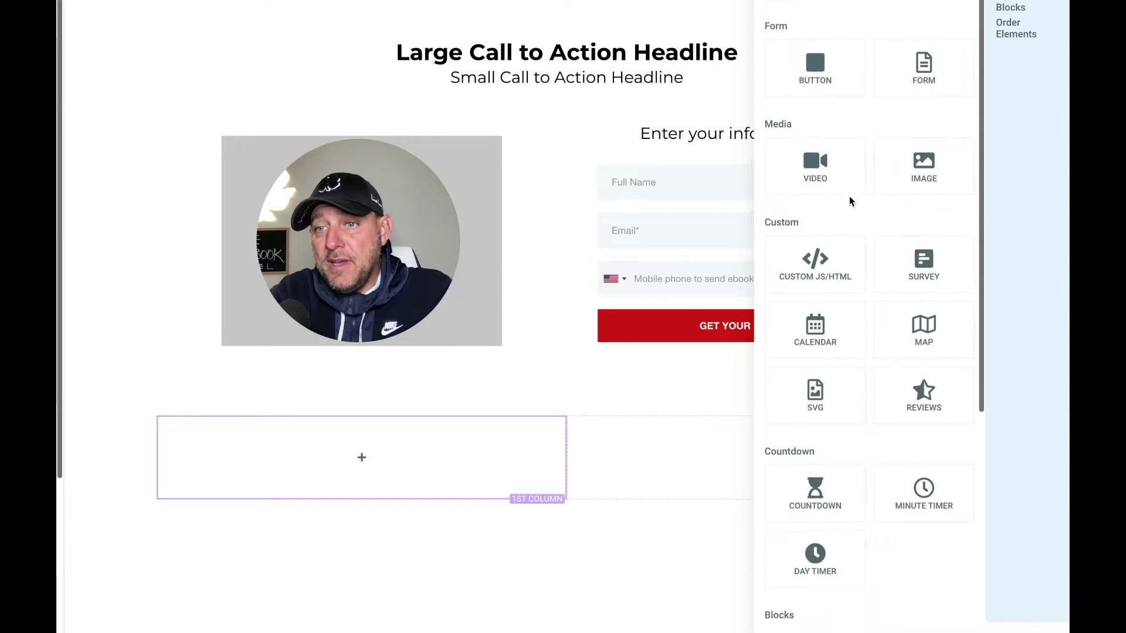
scroll(852, 201, "up", 1)
left_click(925, 24)
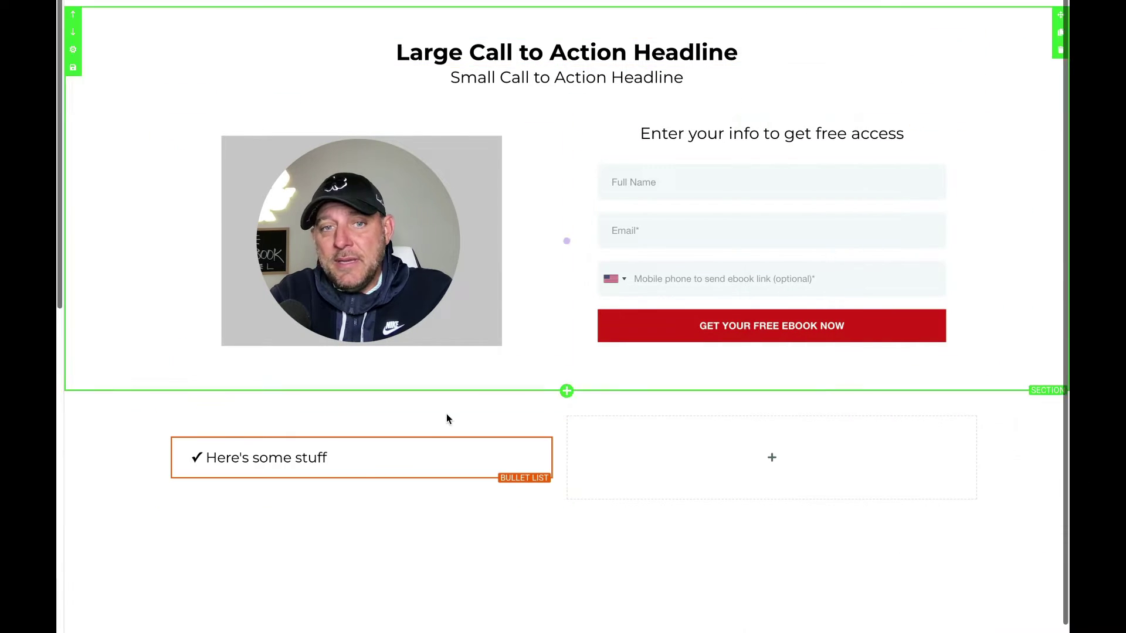
Step: Extend the bullet list to three bullets, using the 'Here's some more stu' line for two of them
left_click(333, 457)
key("Return")
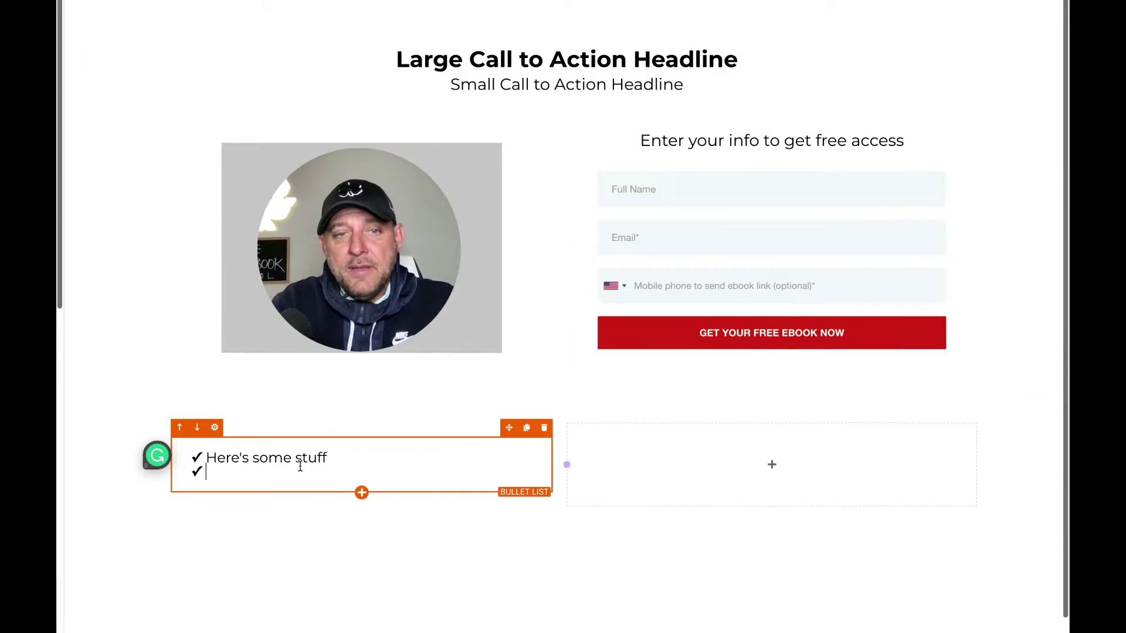
key("Return")
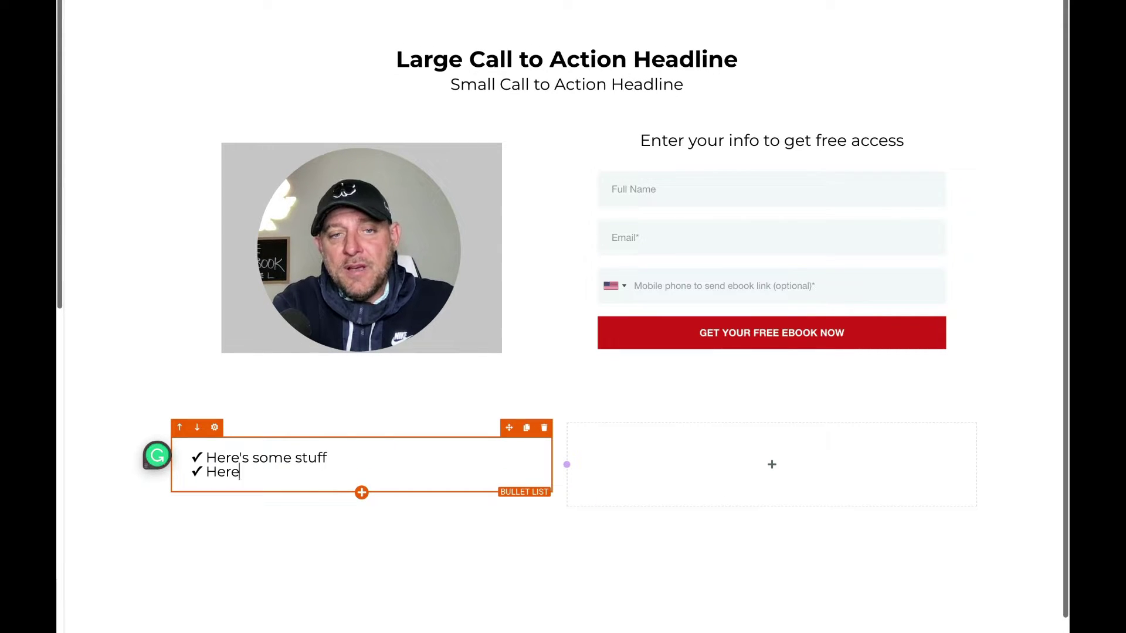
type("Here's some more stuff")
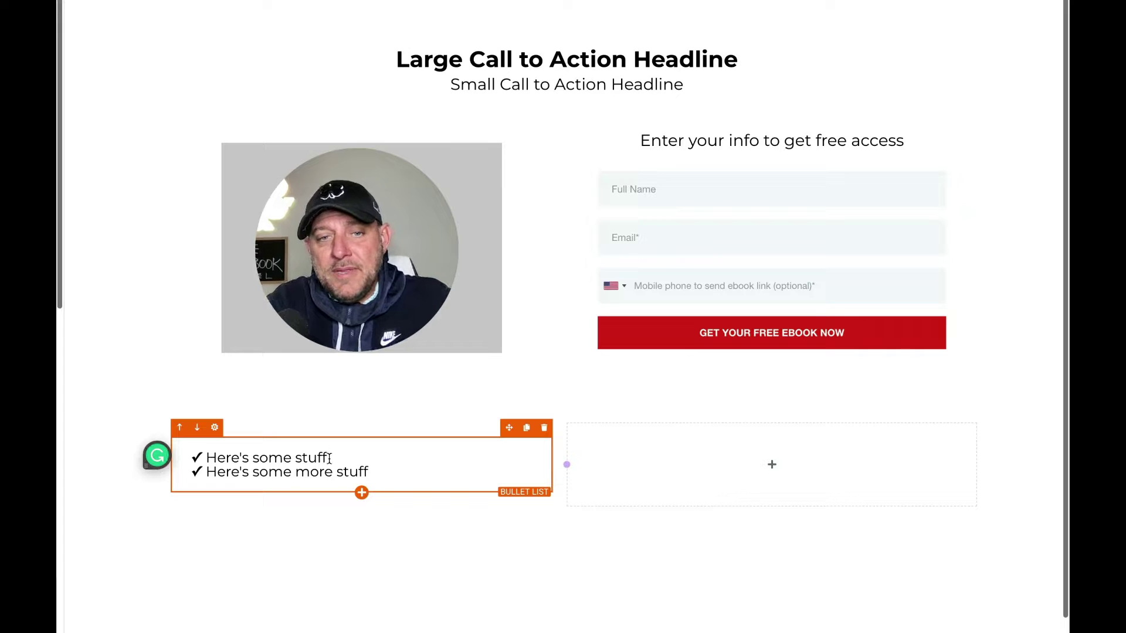
left_click_drag(374, 469, 175, 475)
key("ctrl+c")
key("BackSpace")
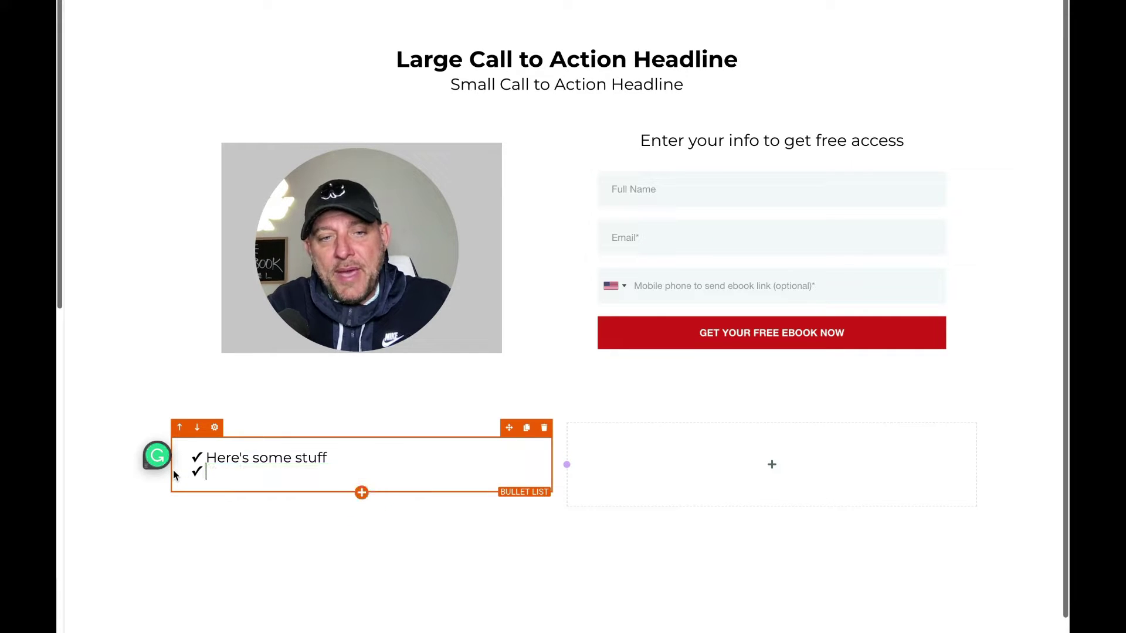
key("ctrl+v")
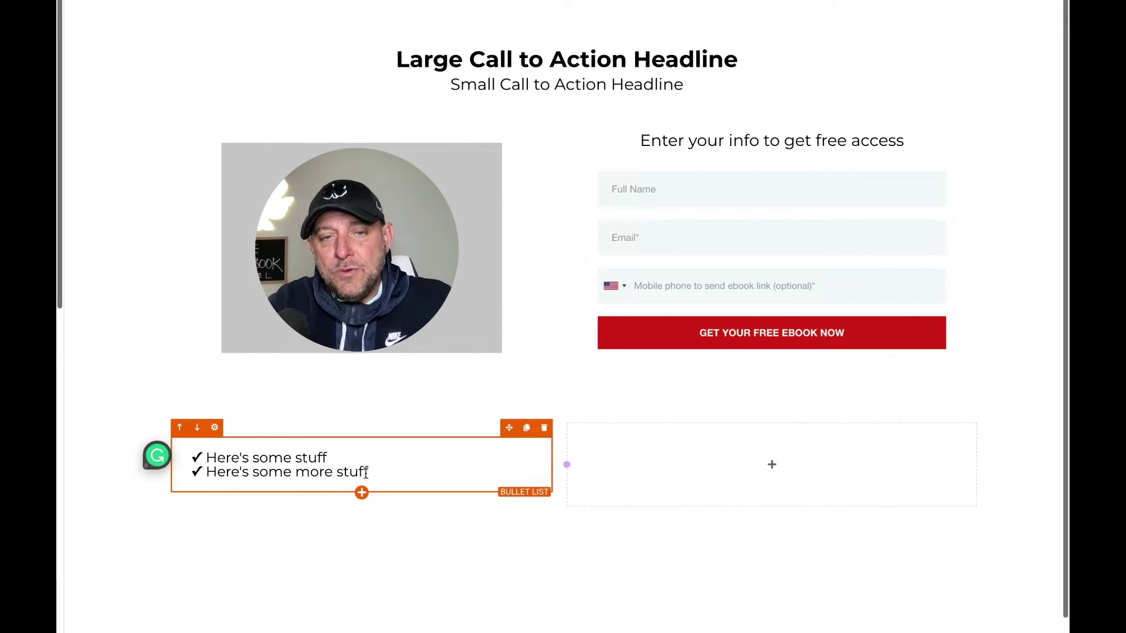
left_click_drag(368, 472, 203, 469)
key("ctrl+c")
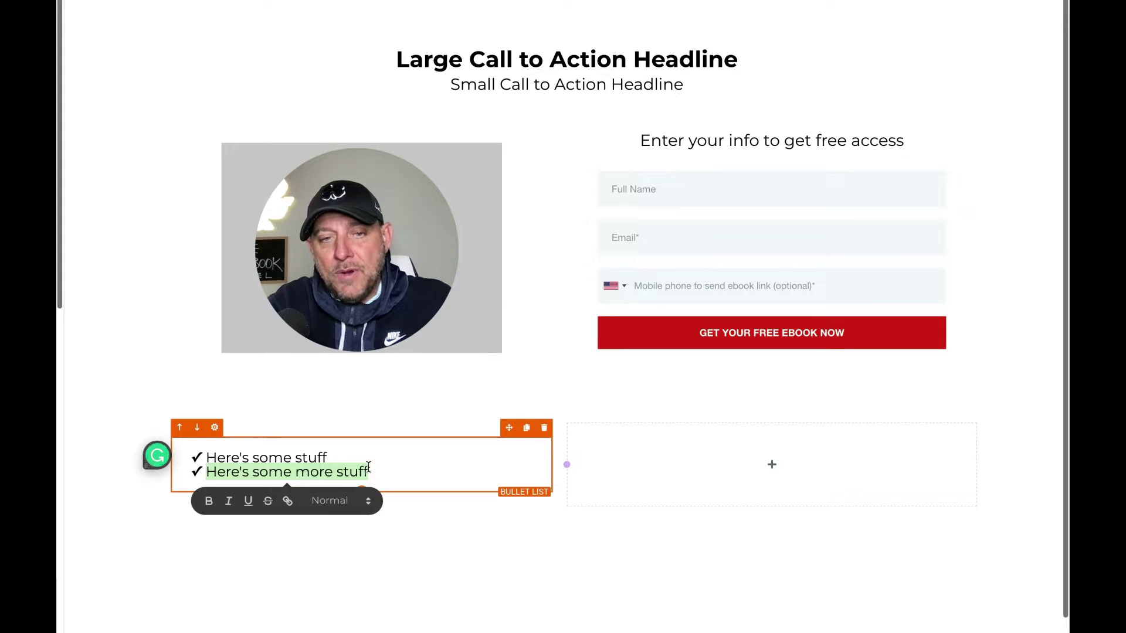
left_click(369, 469)
key("Return")
key("ctrl+v")
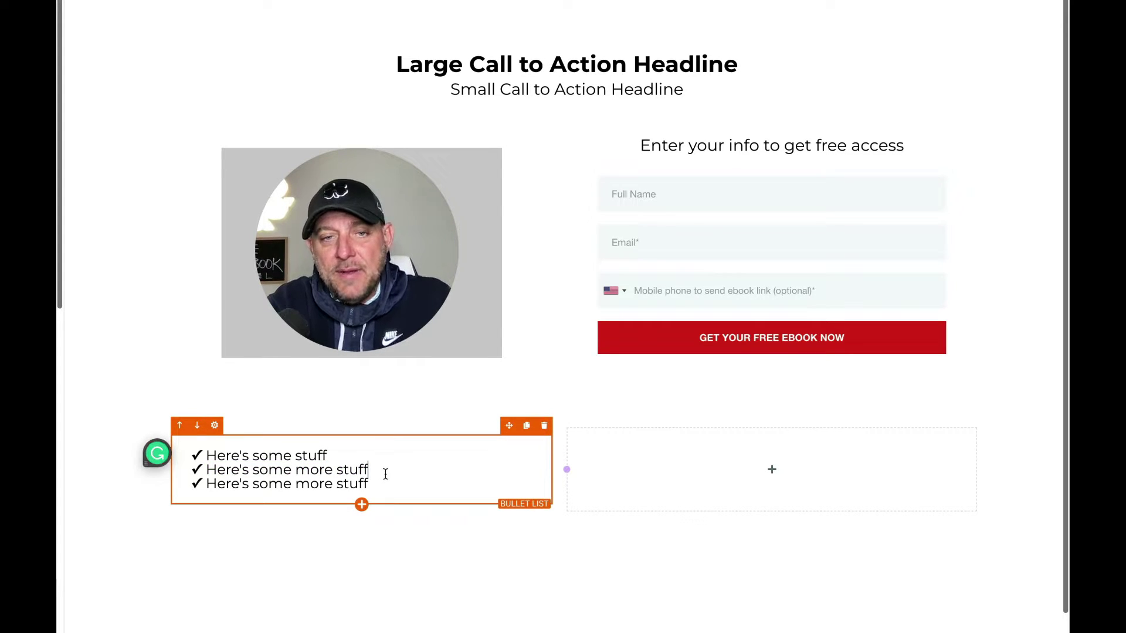
Step: Duplicate the bullet list into the right column, then delete the whole section
left_click(526, 427)
left_click_drag(509, 427, 768, 463)
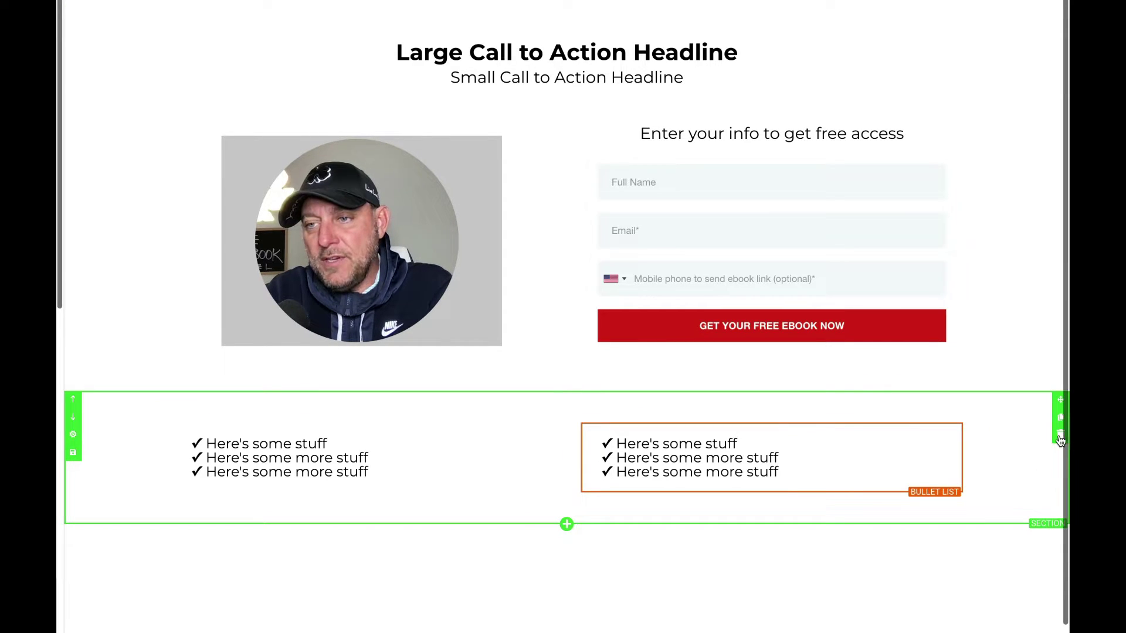
left_click(1060, 437)
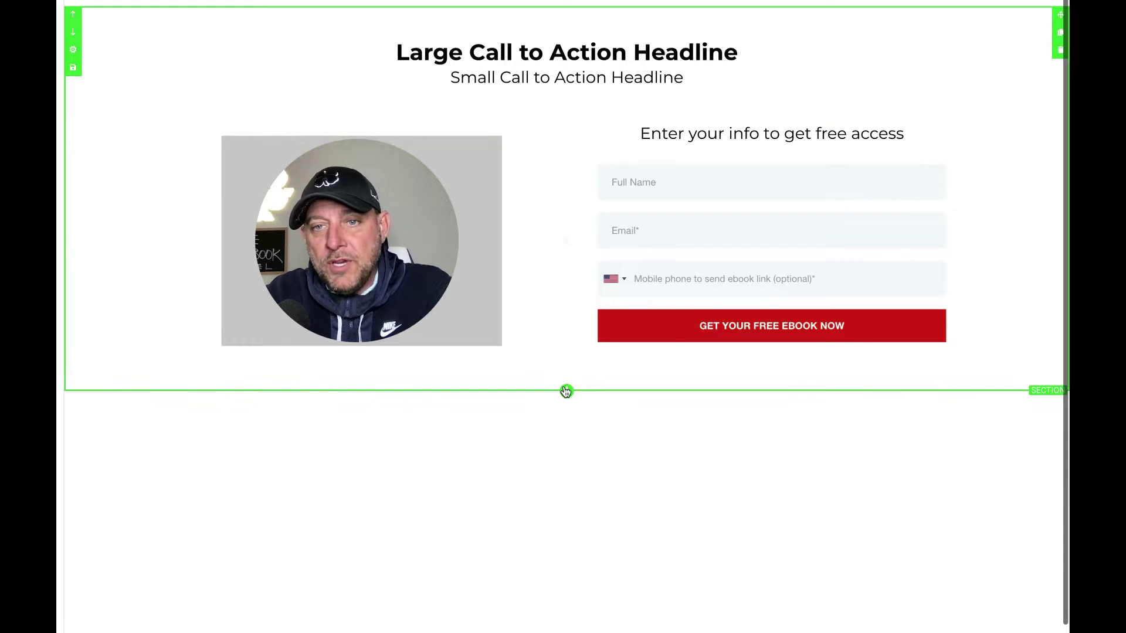
left_click(566, 391)
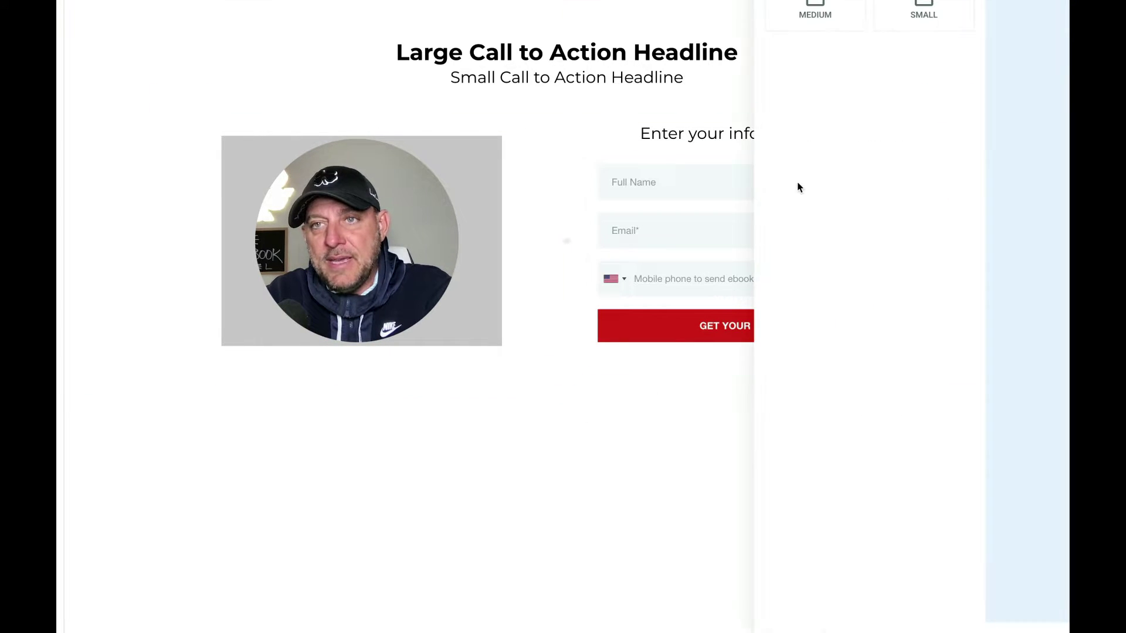
left_click(924, 9)
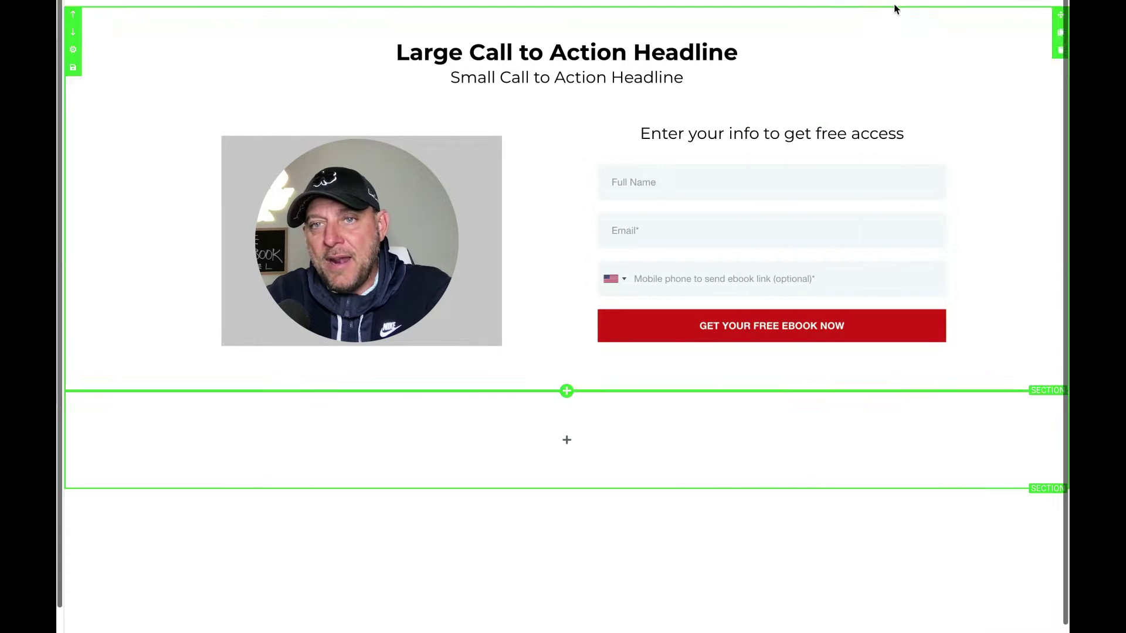
left_click(563, 441)
left_click(891, 46)
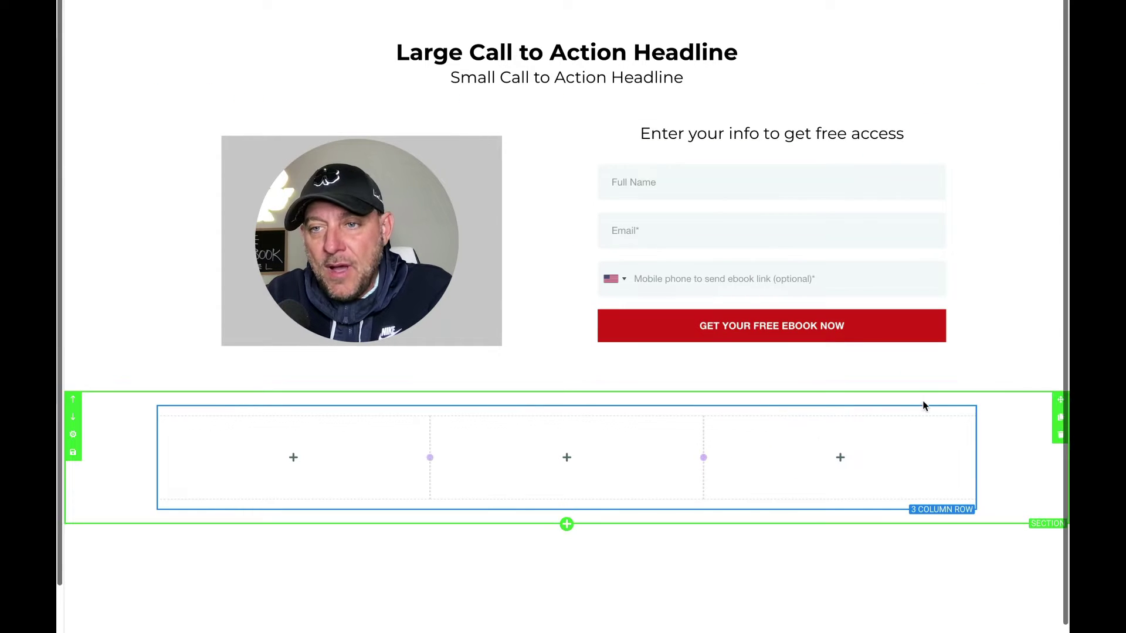
left_click(1061, 434)
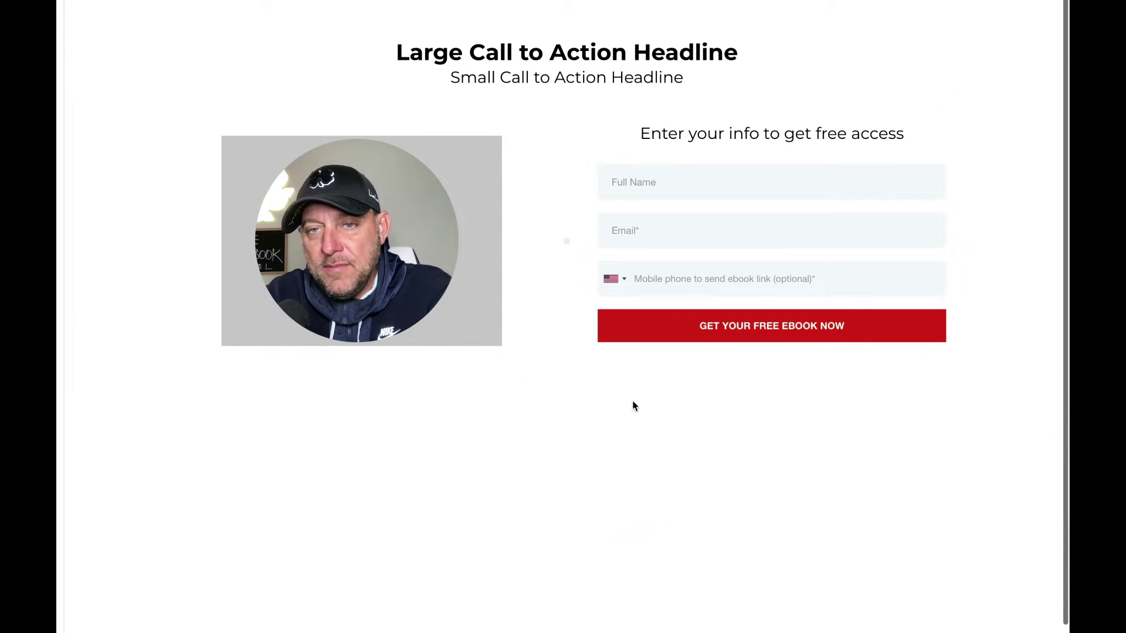
Step: Retype the main headline as 'Get THIS DESIRED END RESULT without dealing with THIS FRUSTRATION'
triple_click(474, 42)
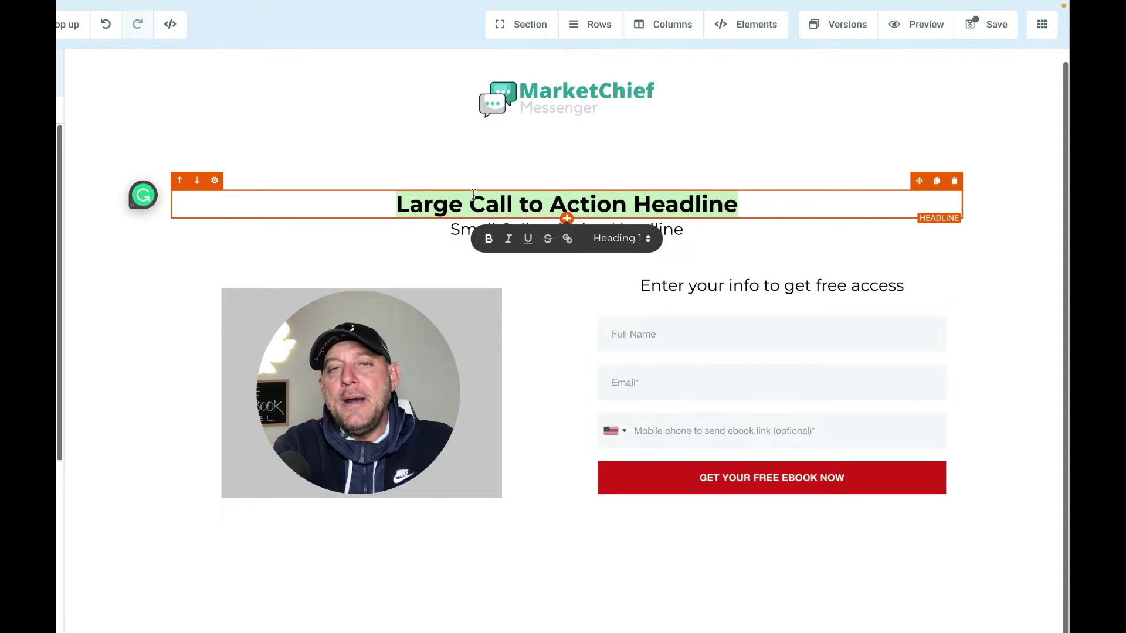
type("Get ")
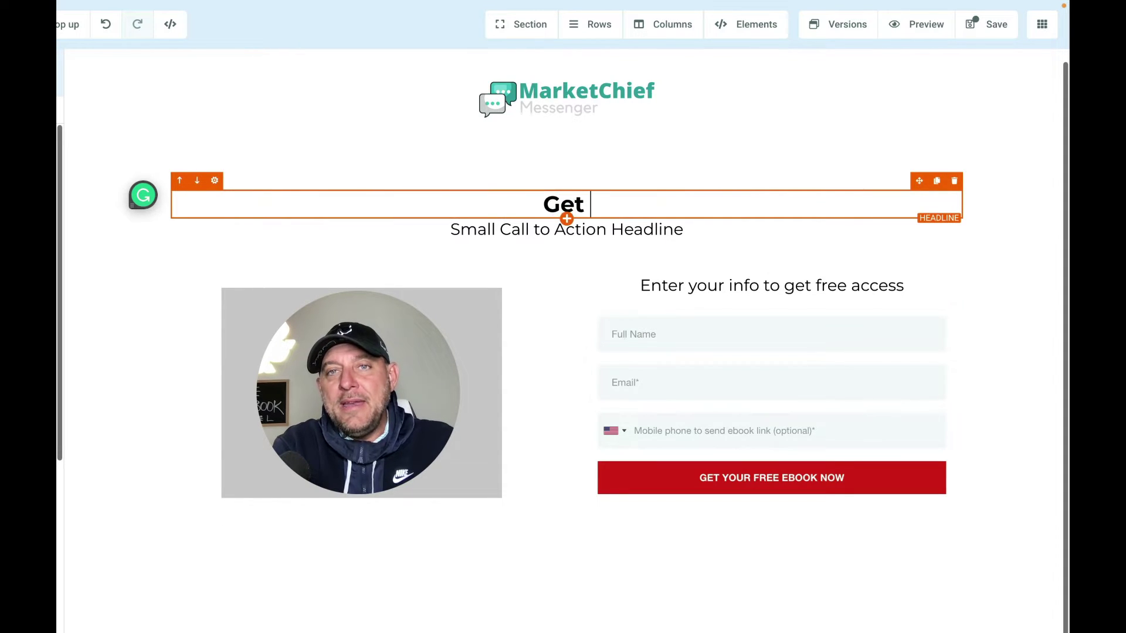
type("THIS DESI")
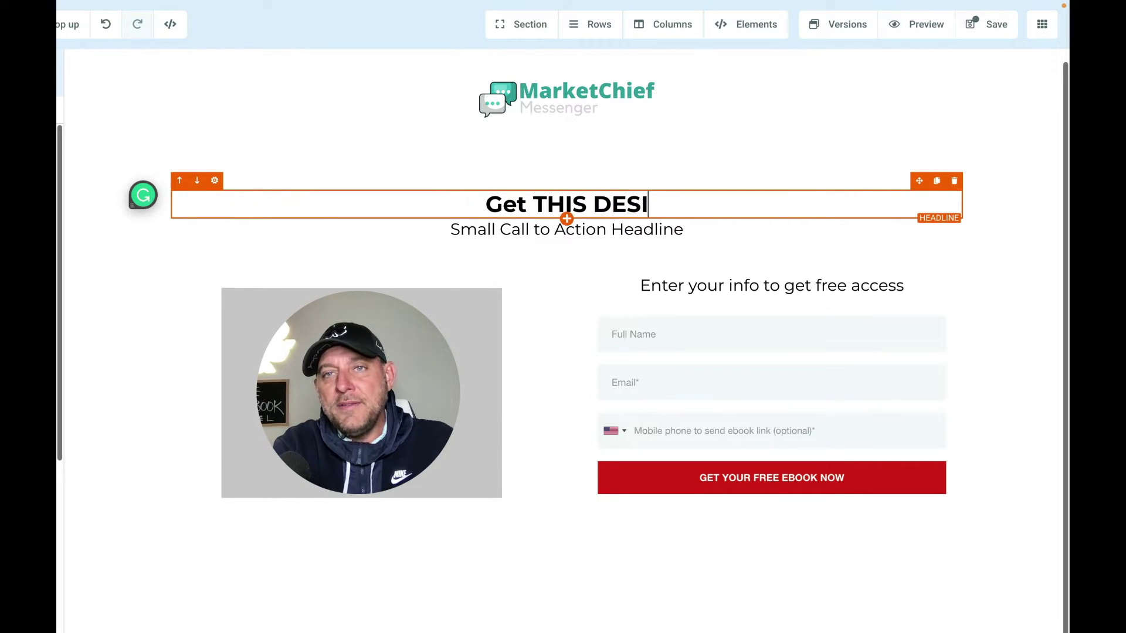
type("RED END RESULT")
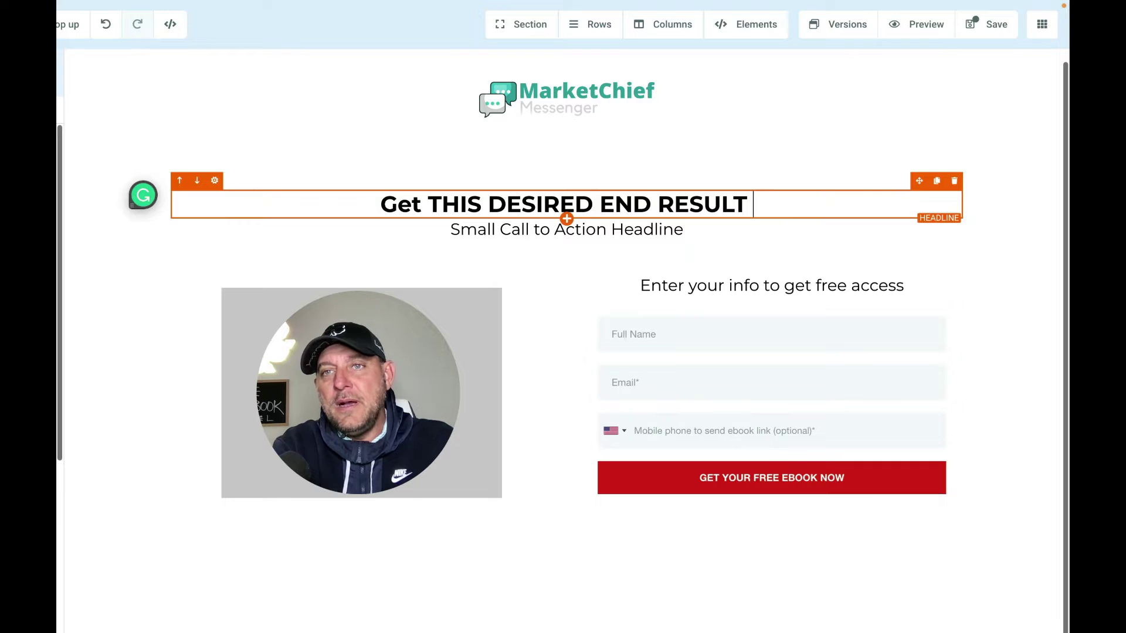
type(" without dealing with THIS")
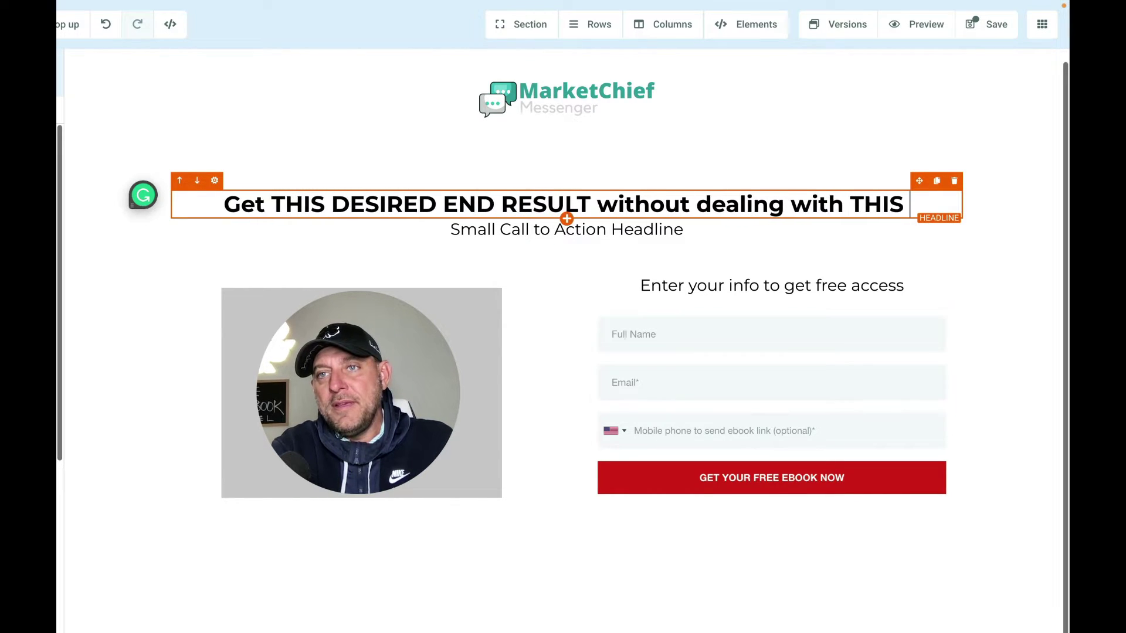
type(" FRUSTR")
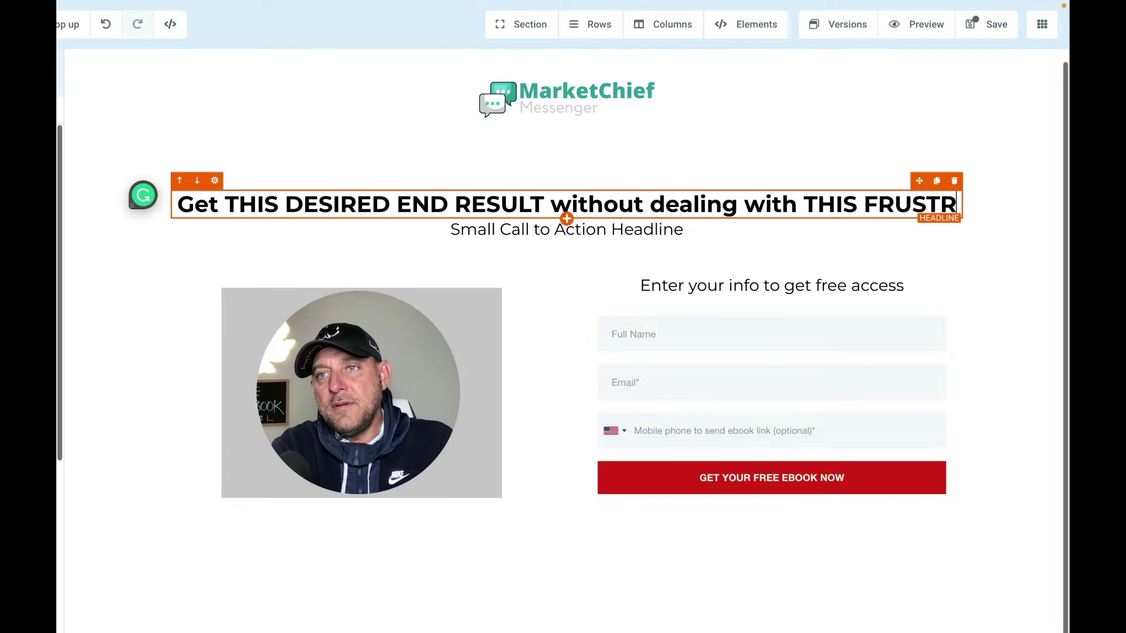
type("ATION")
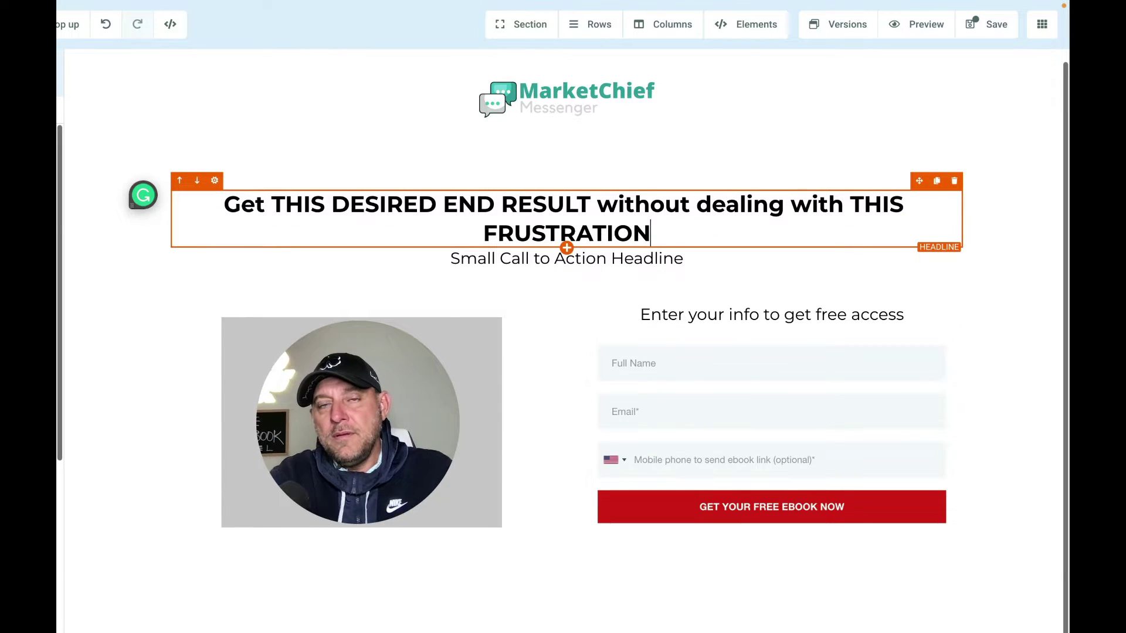
left_click(481, 216)
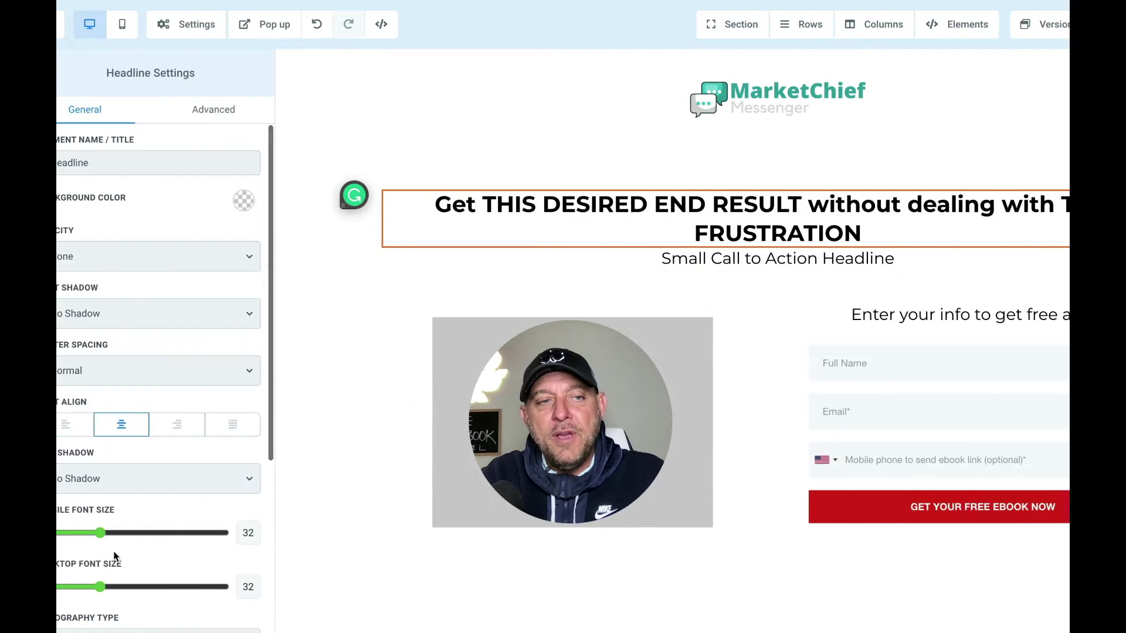
Step: Raise the headline's desktop font size to 35, then select the sub headline's text
left_click_drag(124, 587, 166, 591)
left_click(827, 292)
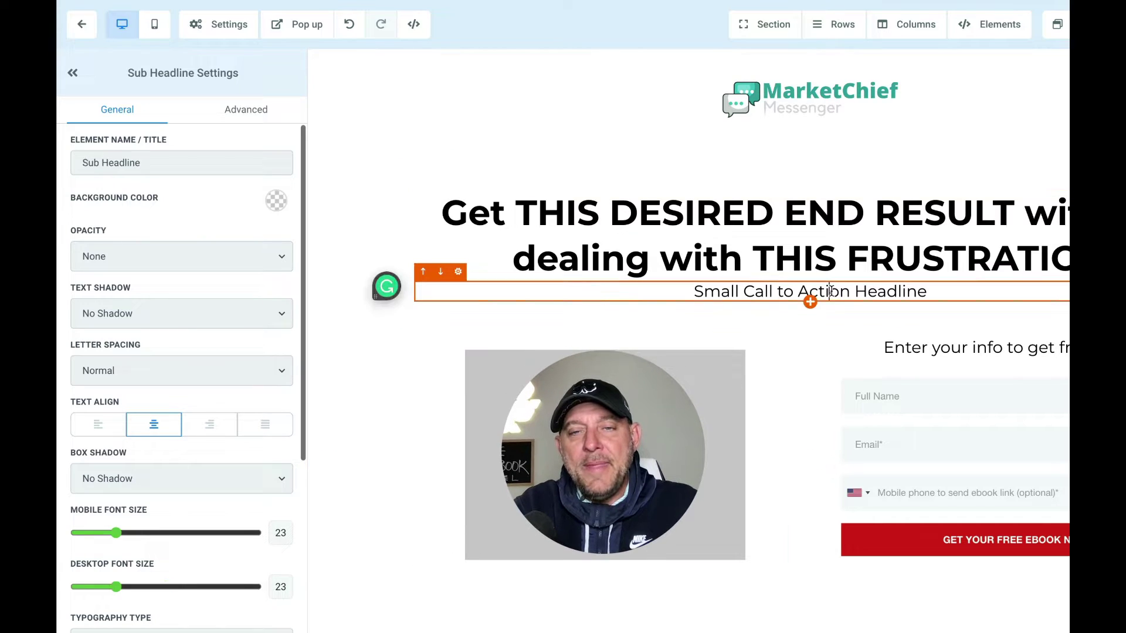
left_click(851, 292)
triple_click(855, 293)
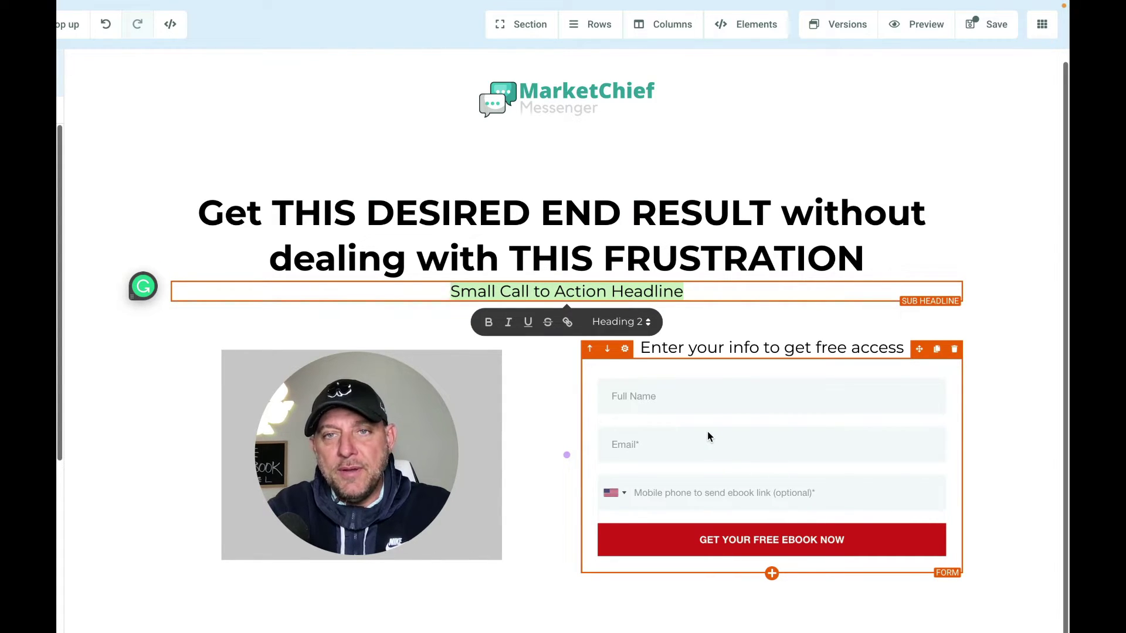
Step: Save the opt-in page and take the preview's Chrome window out of full screen
left_click(358, 267)
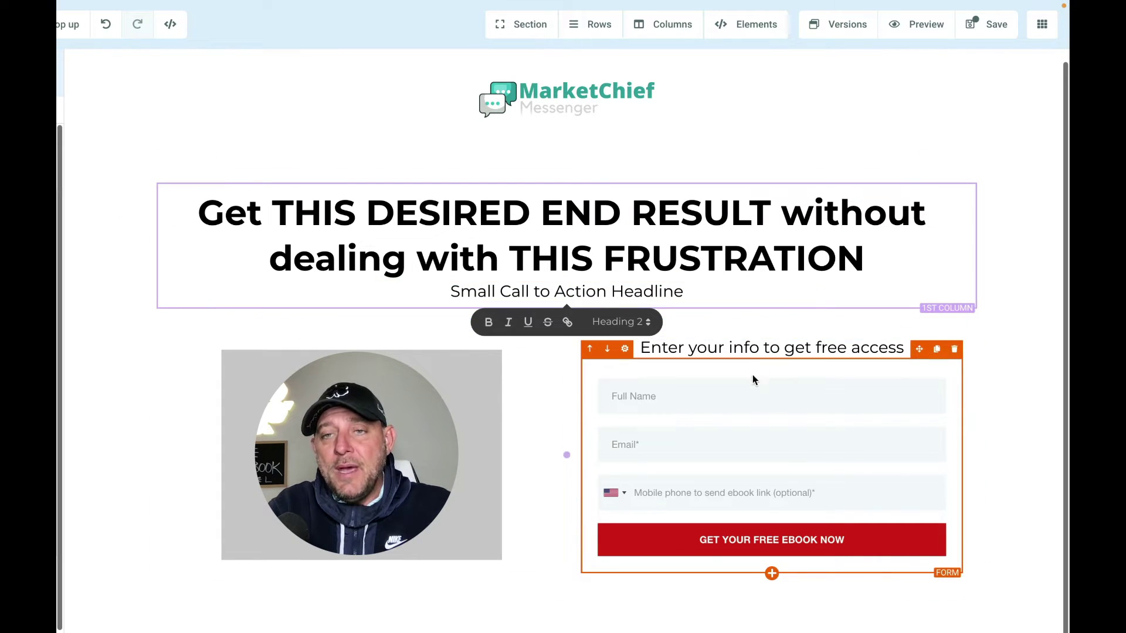
left_click(978, 43)
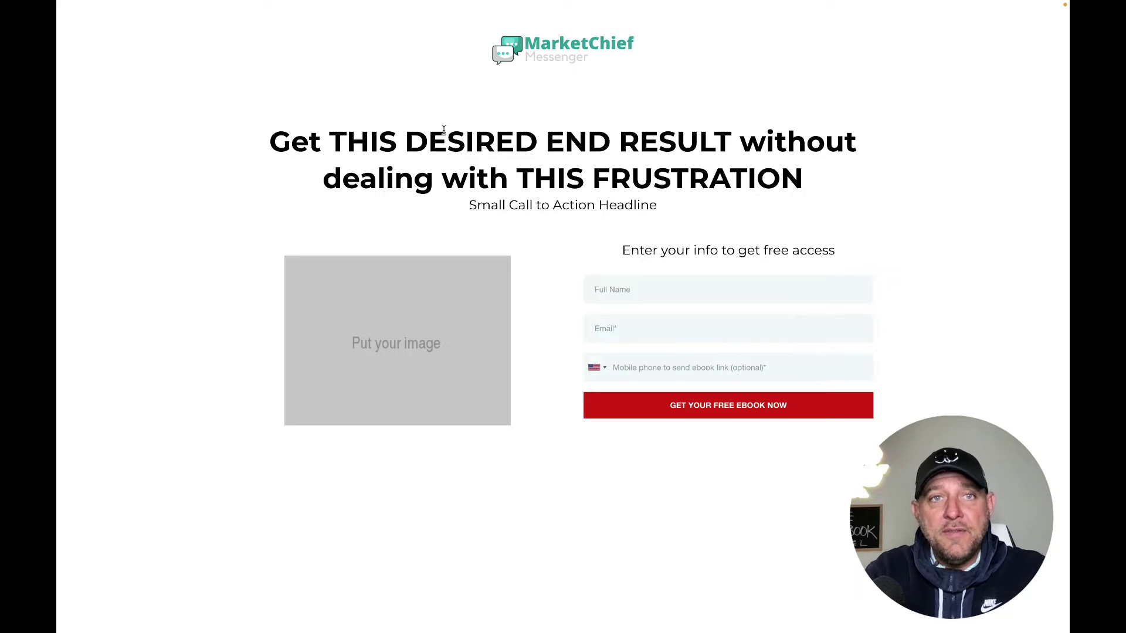
mouse_move(91, 3)
left_click(94, 22)
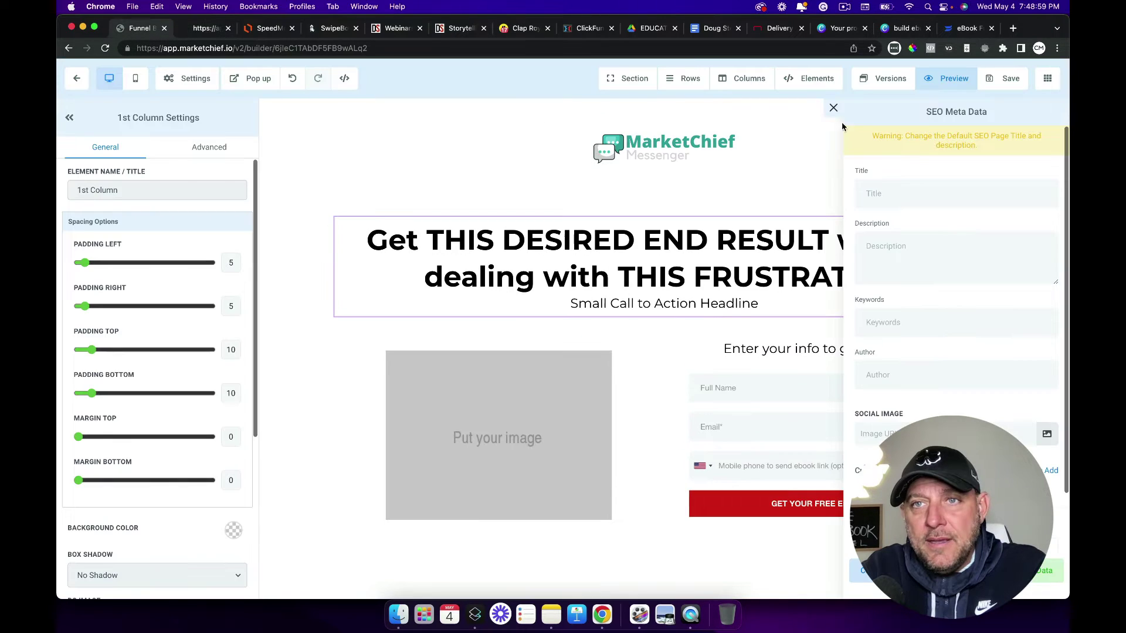
Step: Give the form's second column a black background
left_click(835, 107)
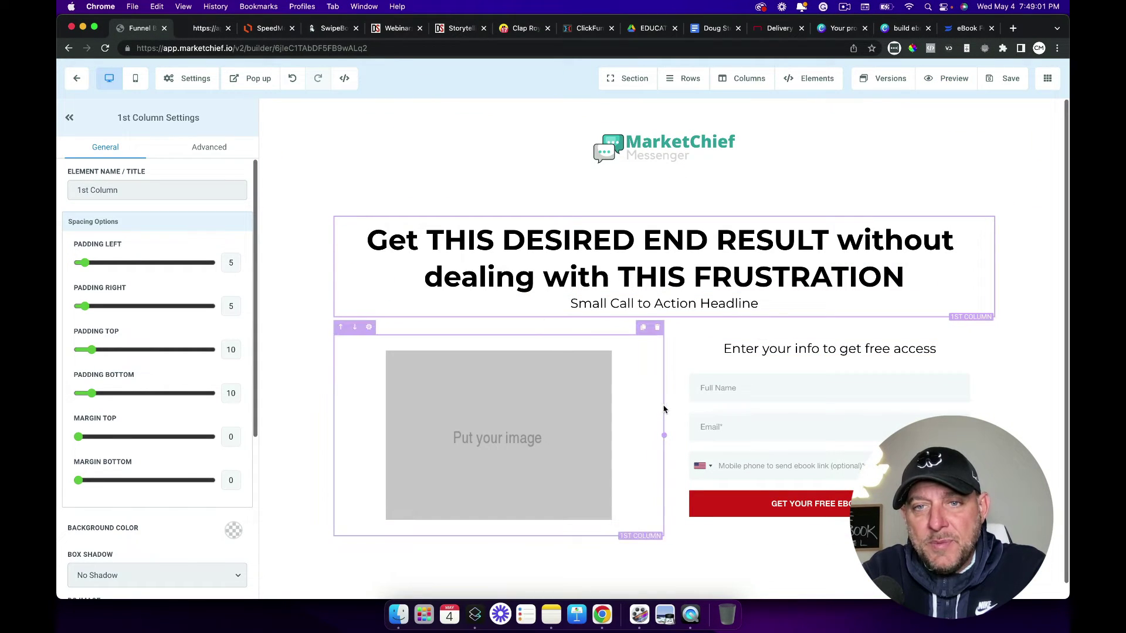
left_click(659, 407)
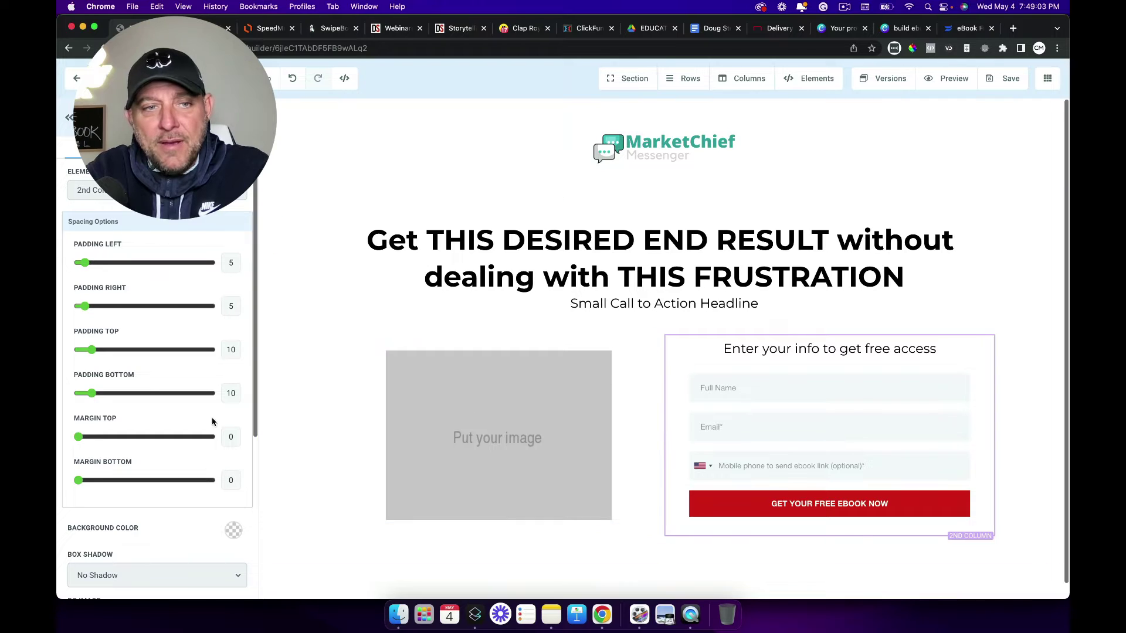
left_click(234, 531)
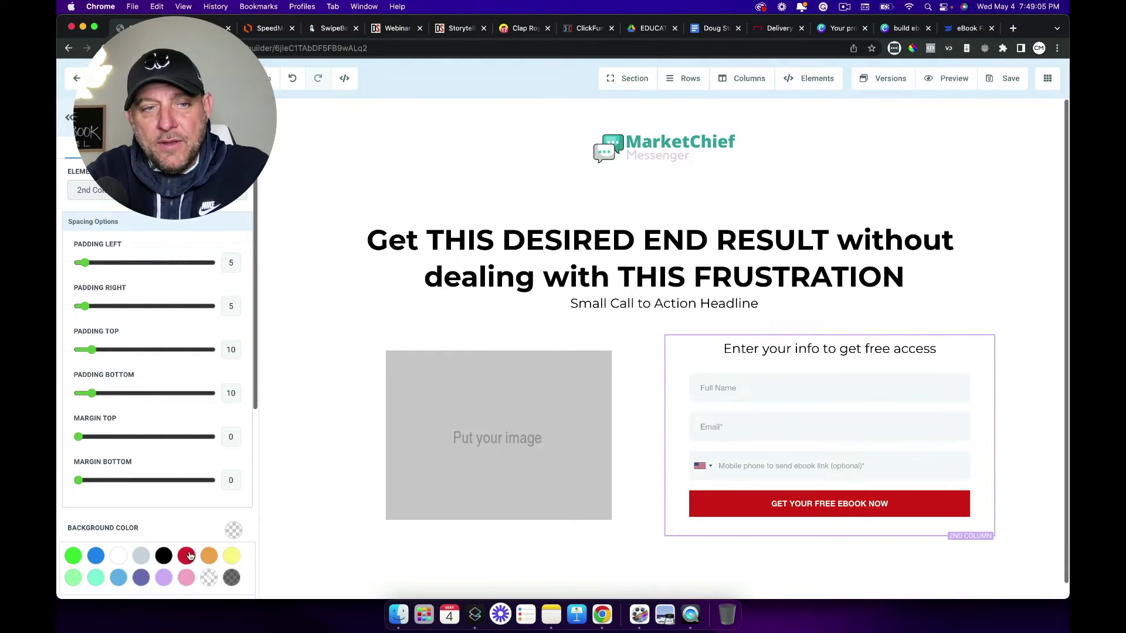
left_click(164, 557)
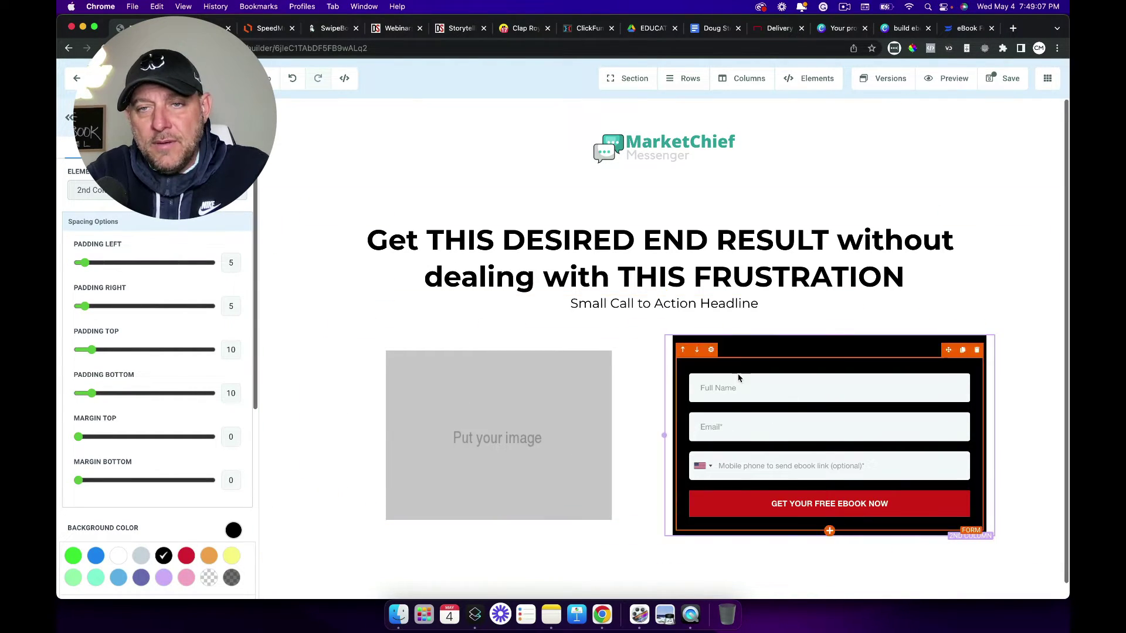
Step: Turn the form's sub headline text white
left_click(786, 345)
scroll(176, 466, "down", 5)
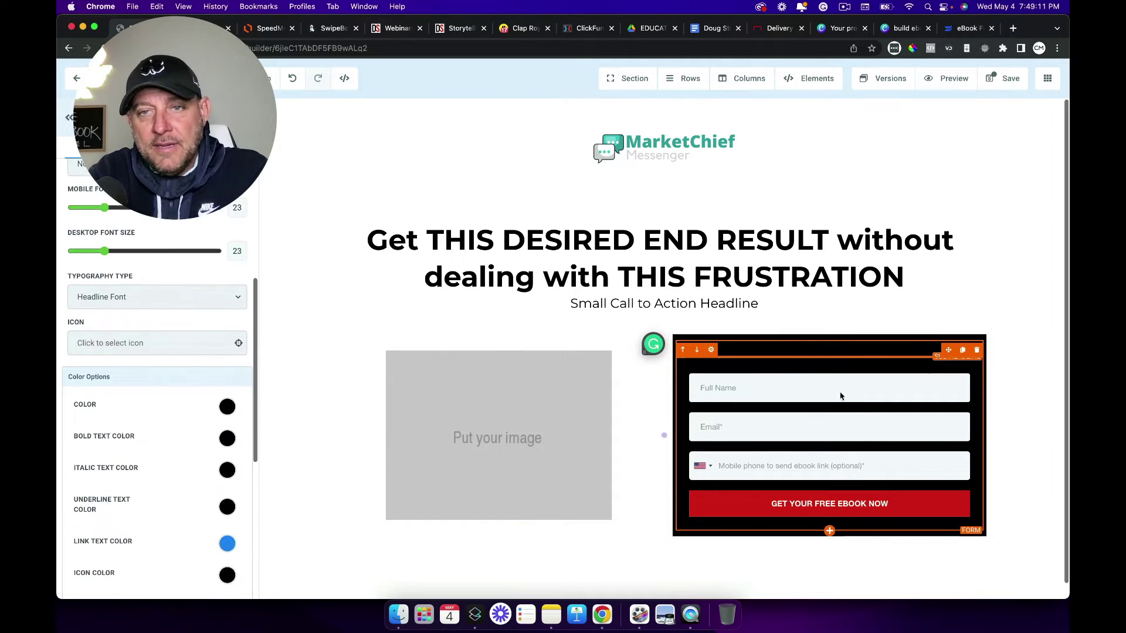
scroll(176, 445, "down", 2)
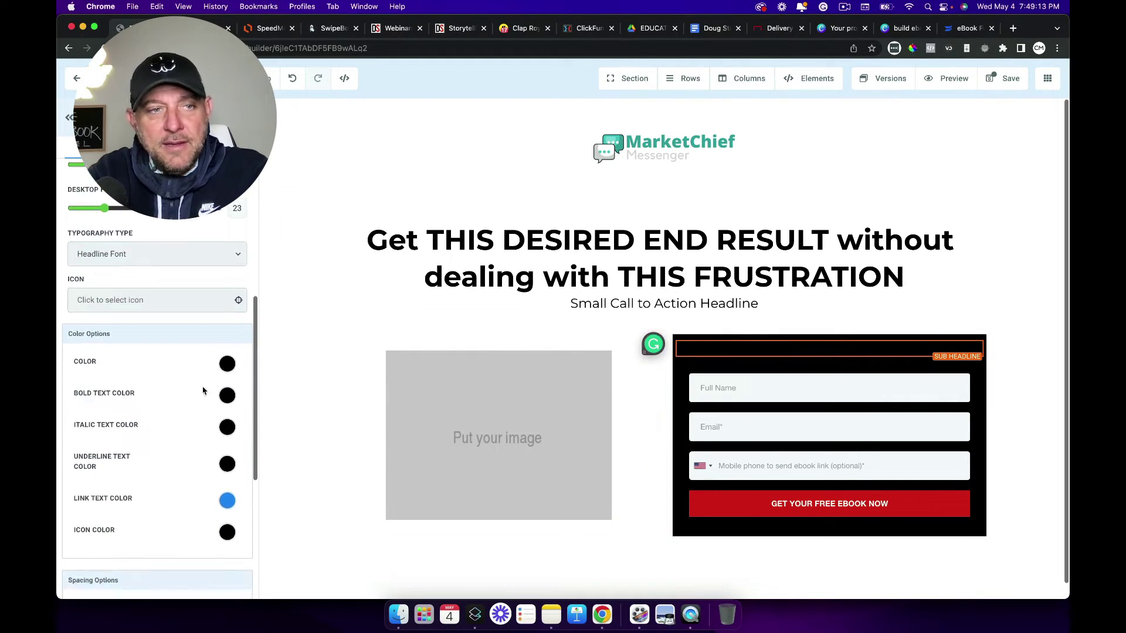
left_click(228, 364)
left_click(125, 390)
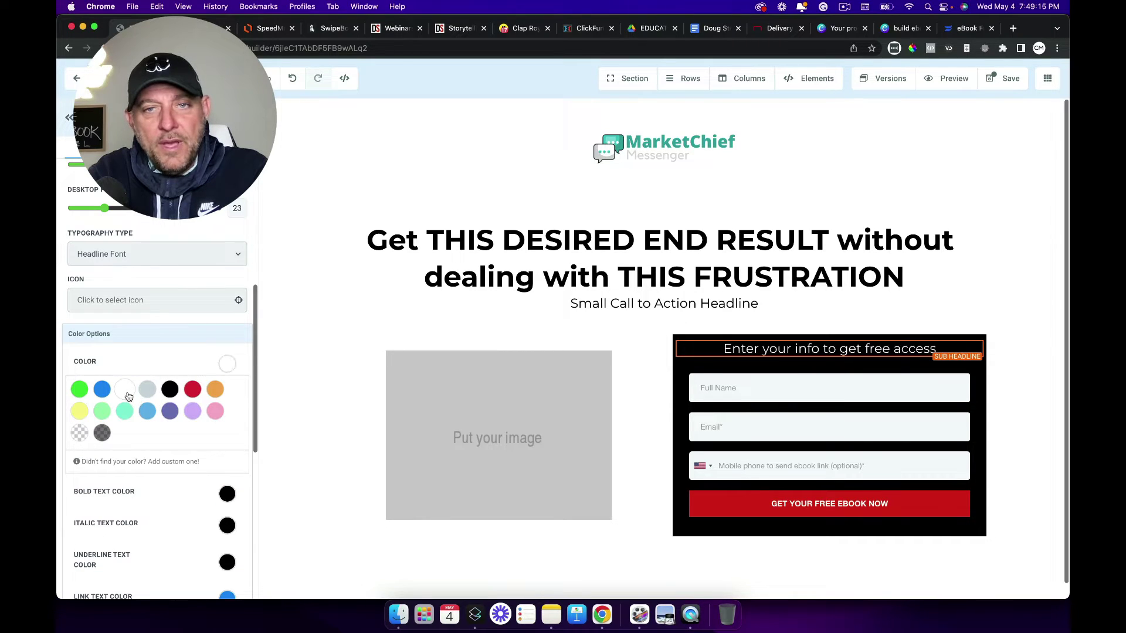
left_click(645, 303)
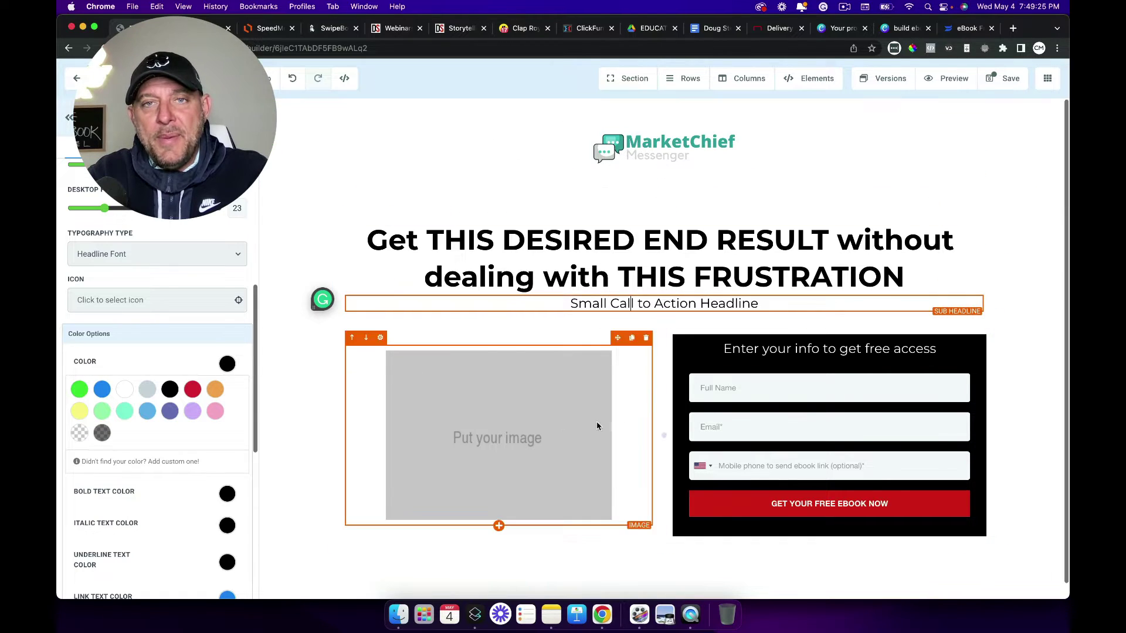
left_click(1003, 87)
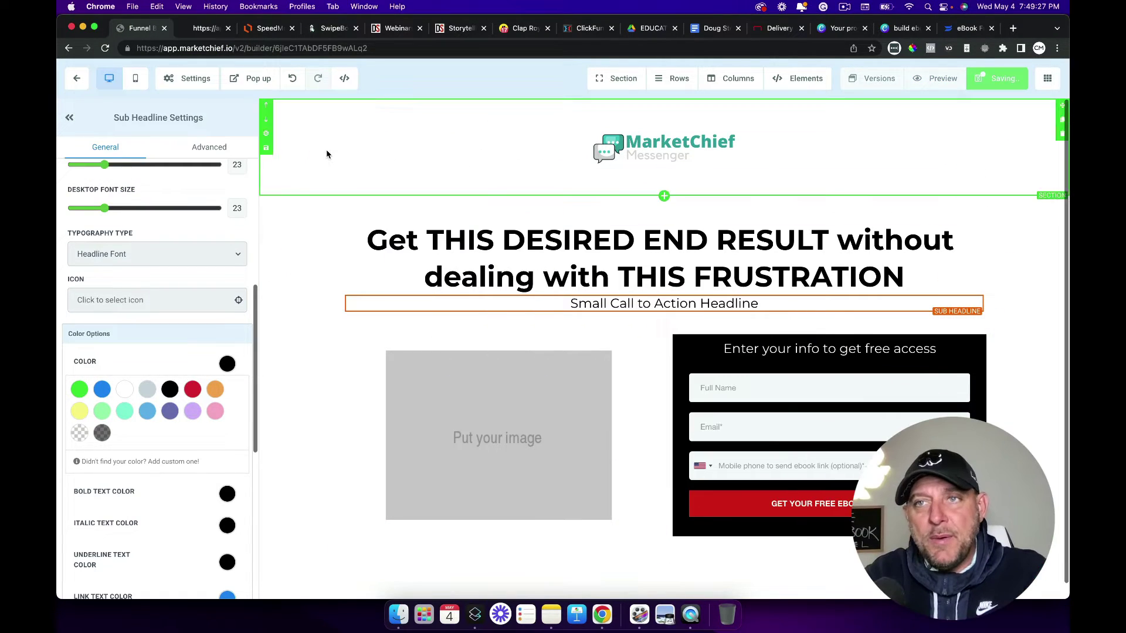
left_click(77, 82)
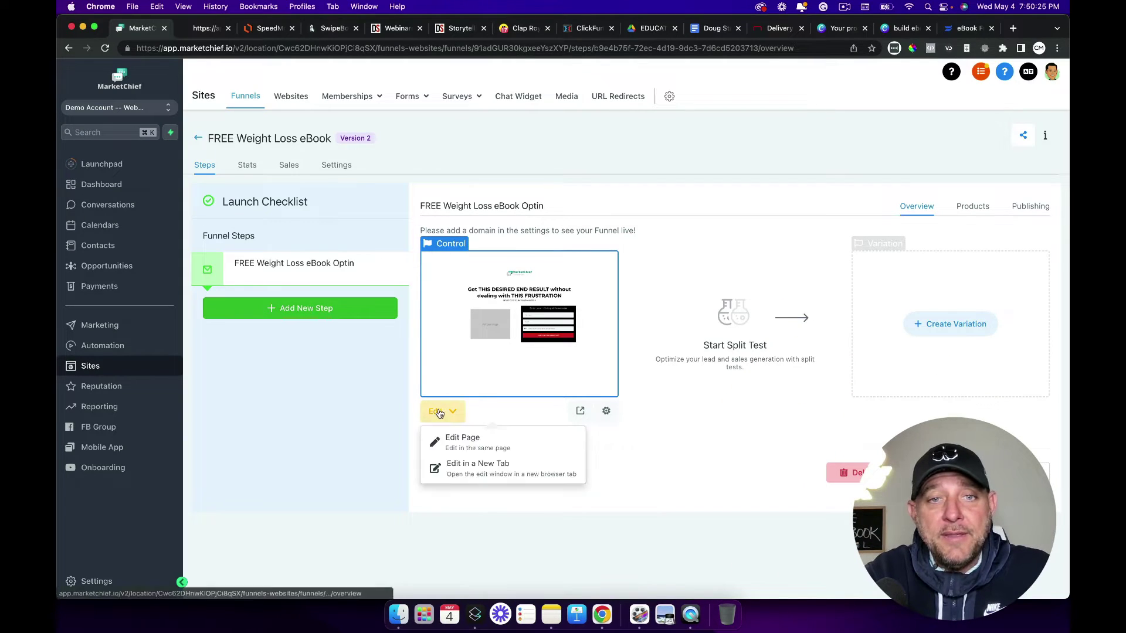
left_click(454, 437)
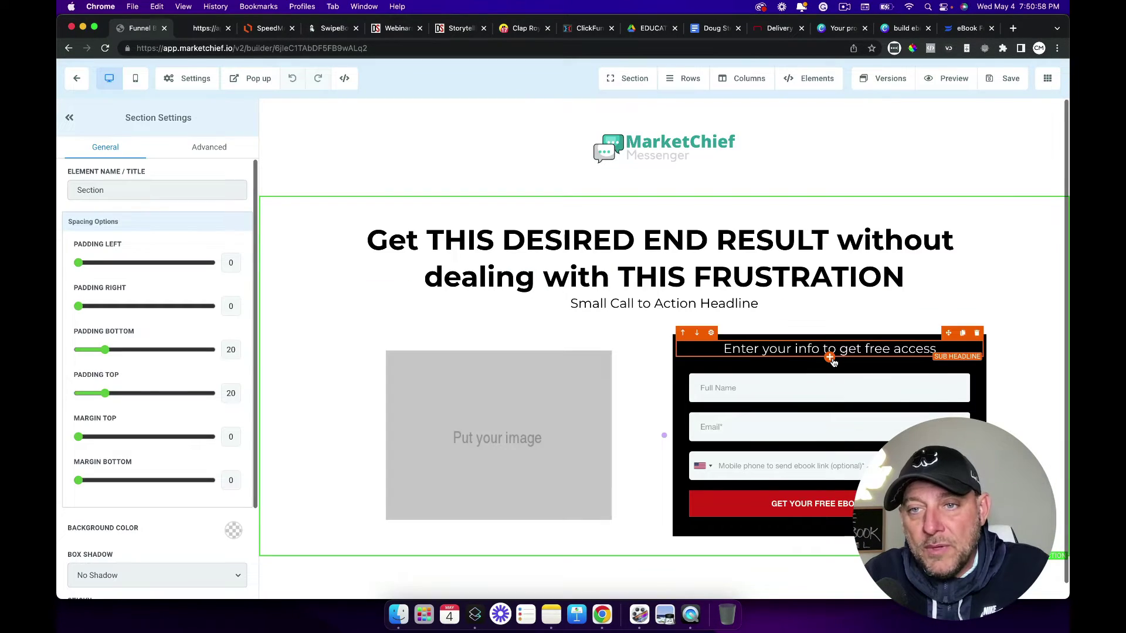
Step: Add a paragraph under the form's sub headline and make its text white
left_click(830, 358)
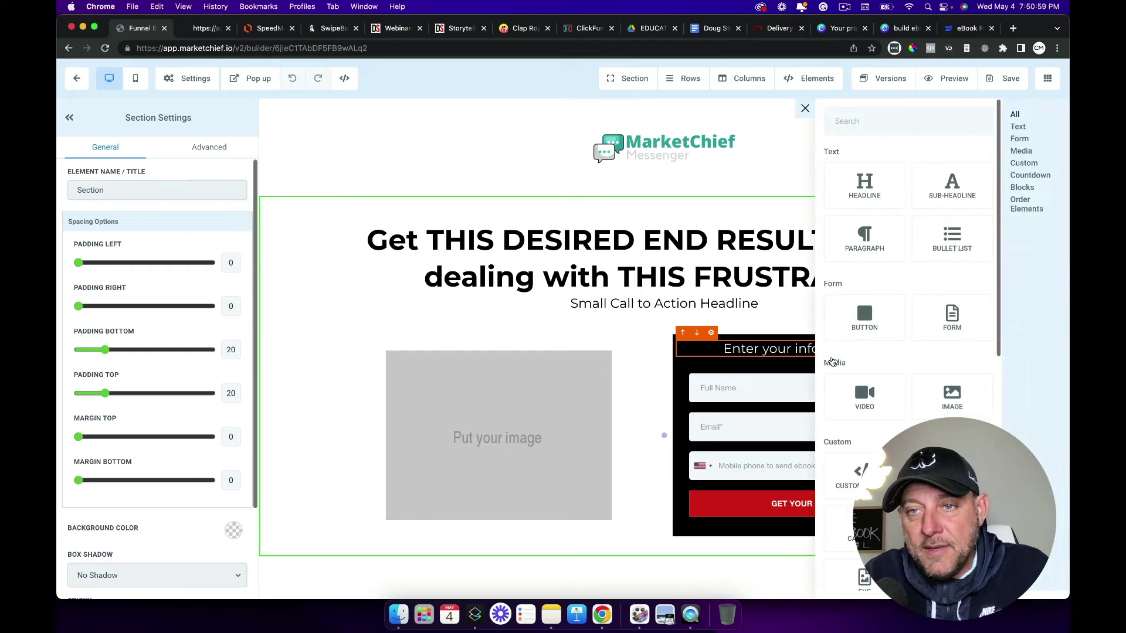
left_click(899, 233)
scroll(181, 464, "down", 3)
scroll(181, 463, "down", 5)
left_click(227, 393)
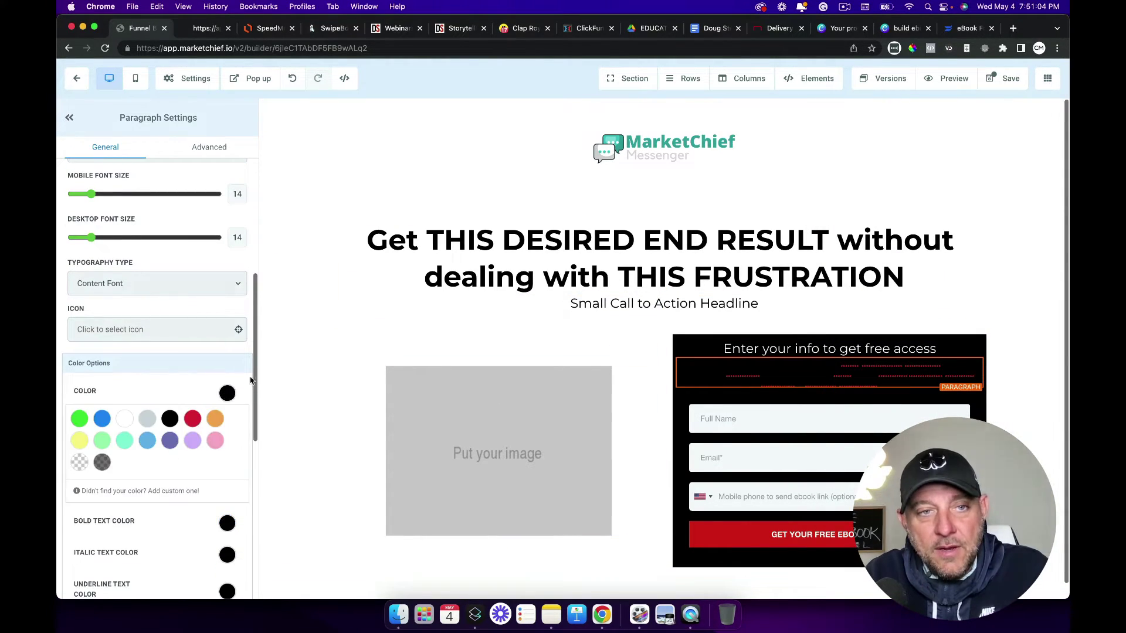
left_click(125, 422)
Step: Change the paragraph to 'Check your email or cell phone for the link to download the book.' and save
triple_click(791, 368)
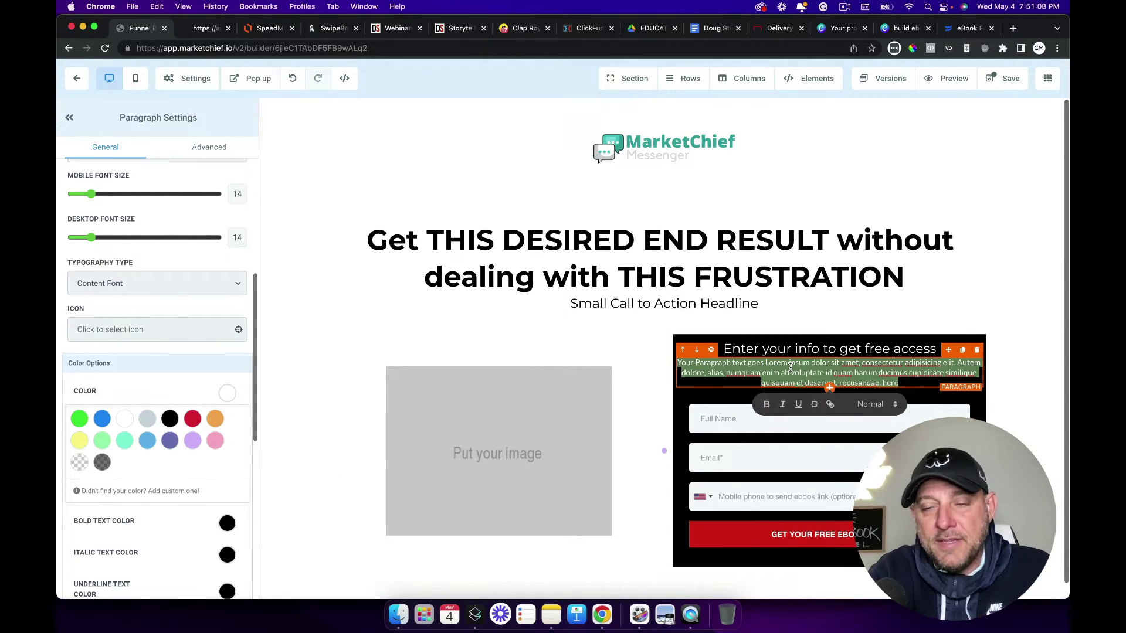
type("CHECK YO")
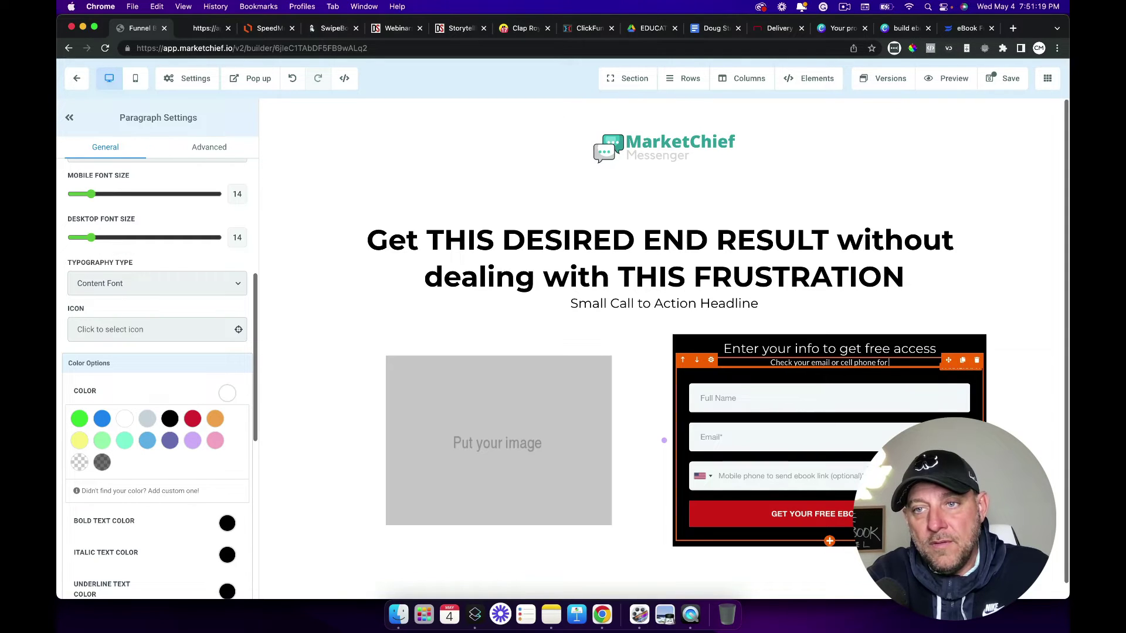
type("o download teh bo")
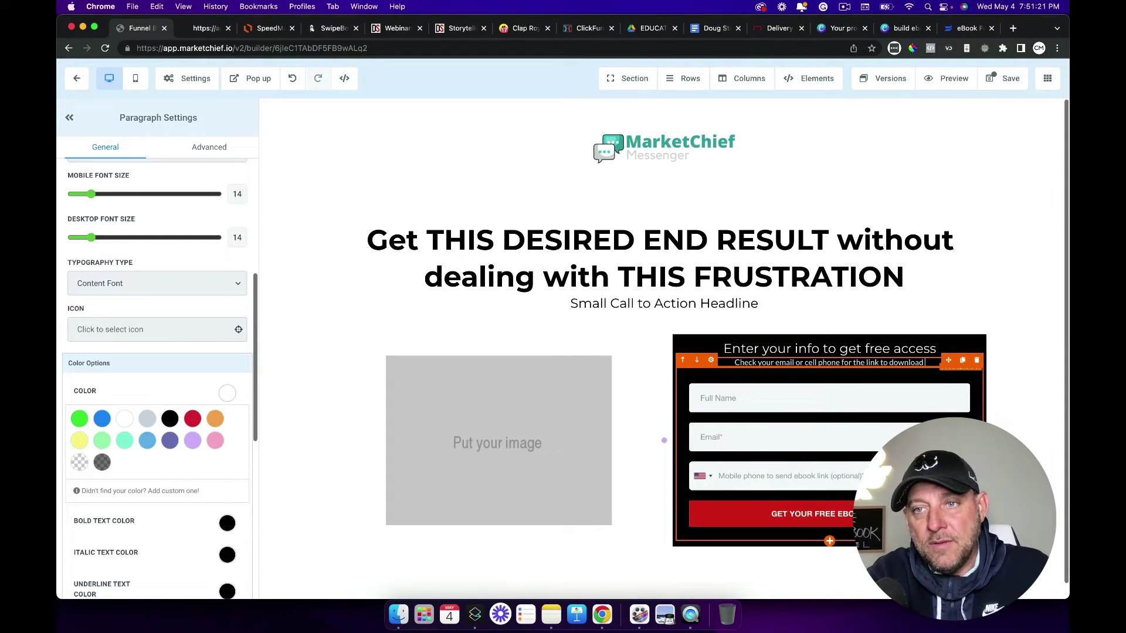
key("BackSpace")
key("BackSpace")
key("BackSpace")
key("BackSpace")
key("BackSpace")
key("BackSpace")
type("the book.")
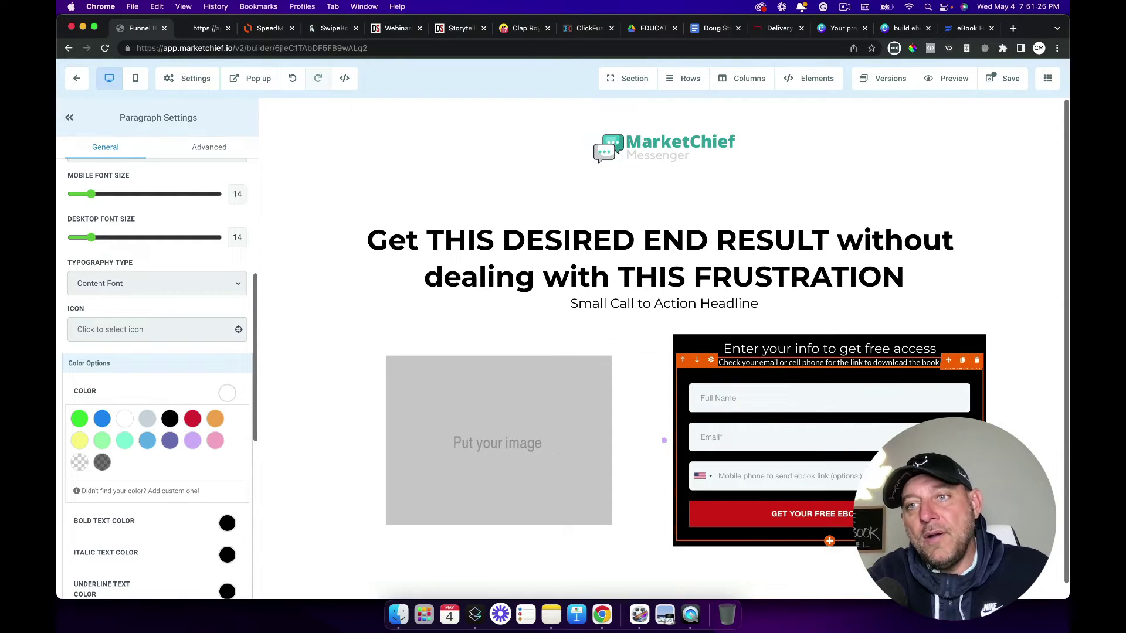
left_click(835, 326)
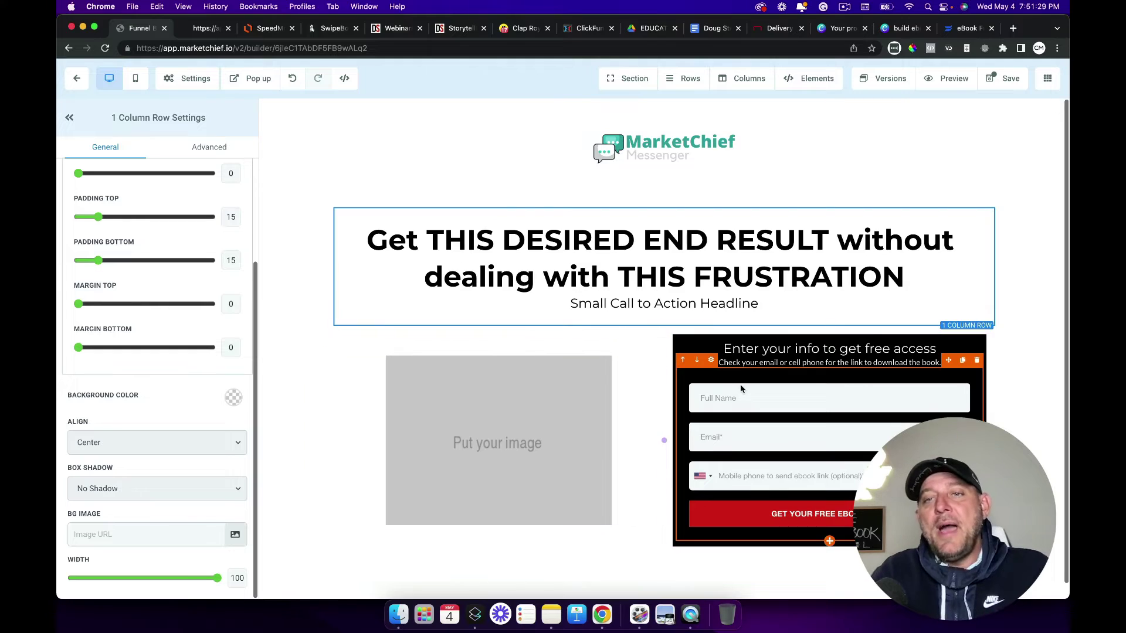
left_click(1005, 79)
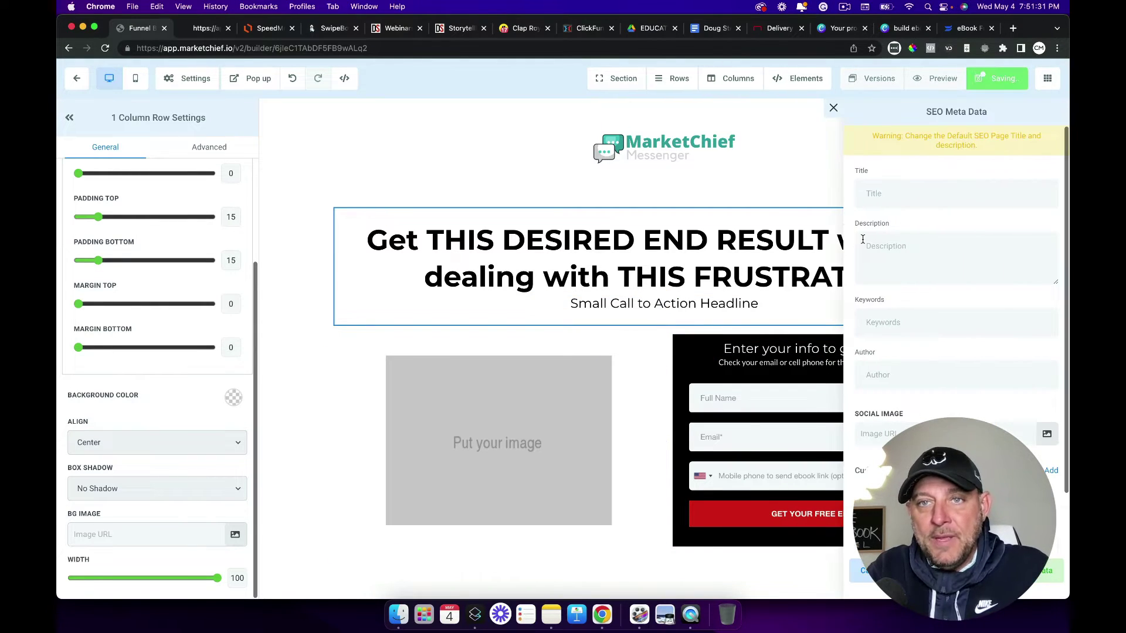
Step: Create a funnel step named 'Weight Loss eBook Thank You' with its page path
left_click(835, 110)
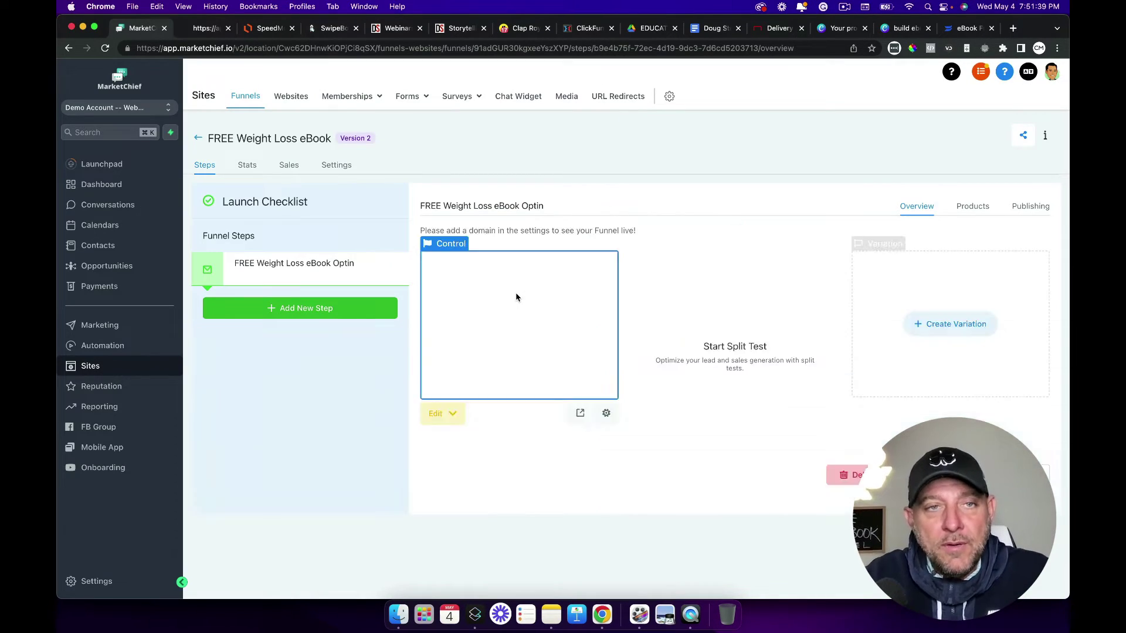
left_click(294, 311)
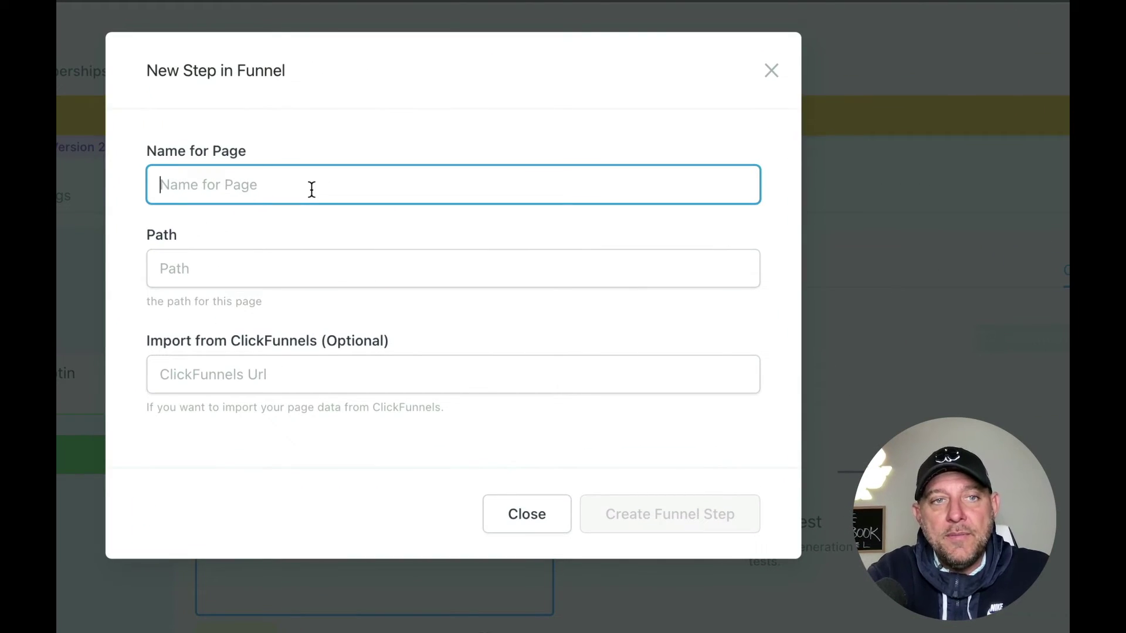
type("Weight Loss eBook Thank You")
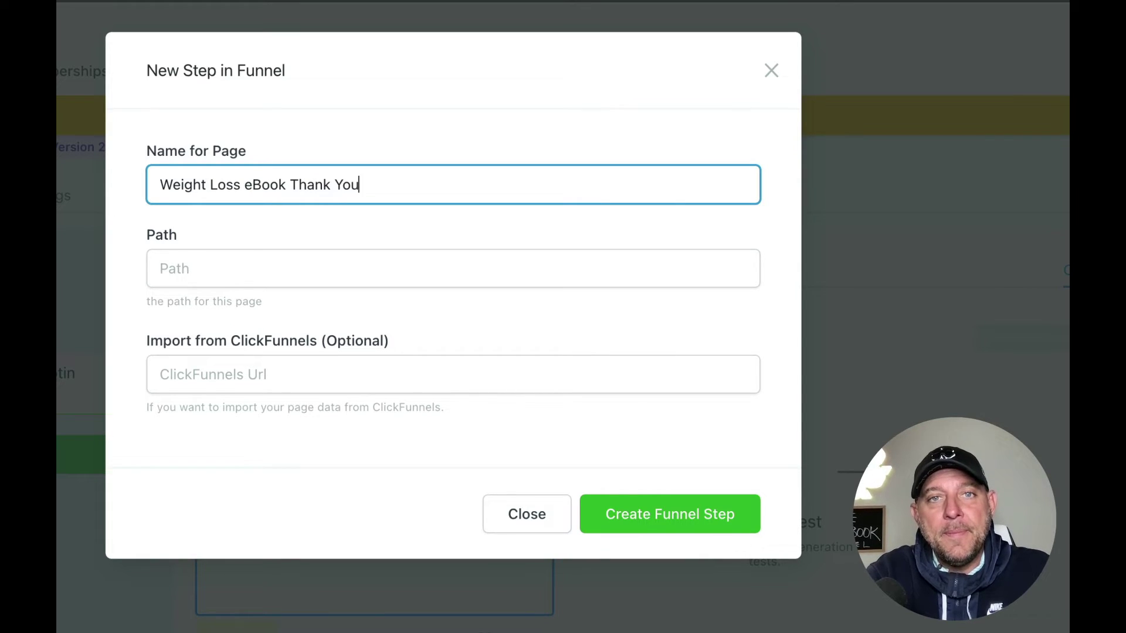
left_click(161, 269)
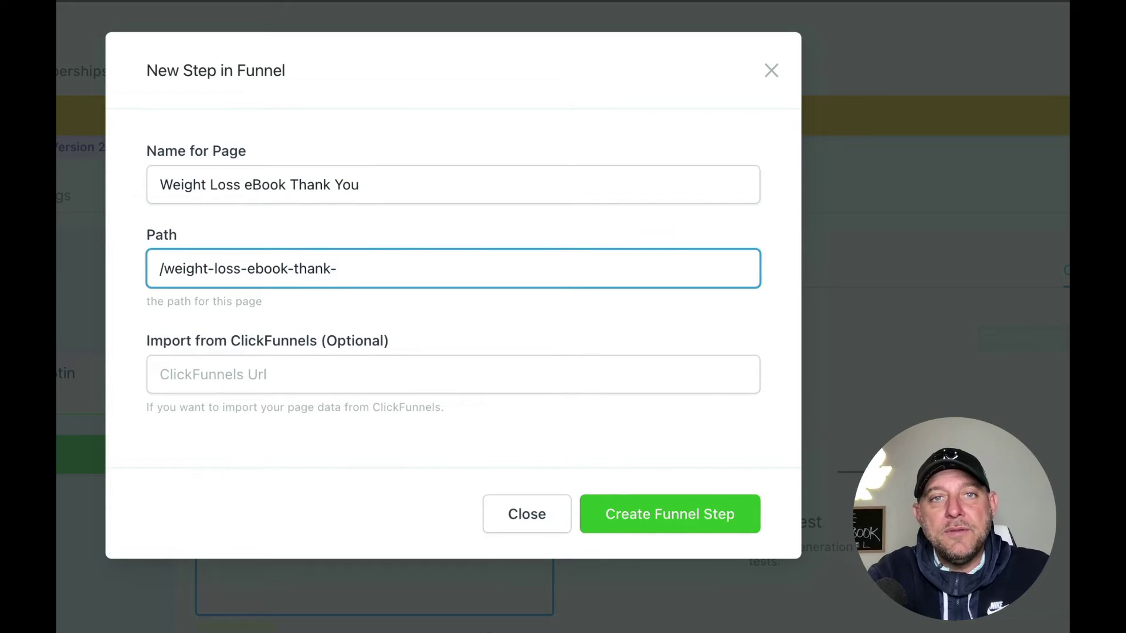
left_click(695, 528)
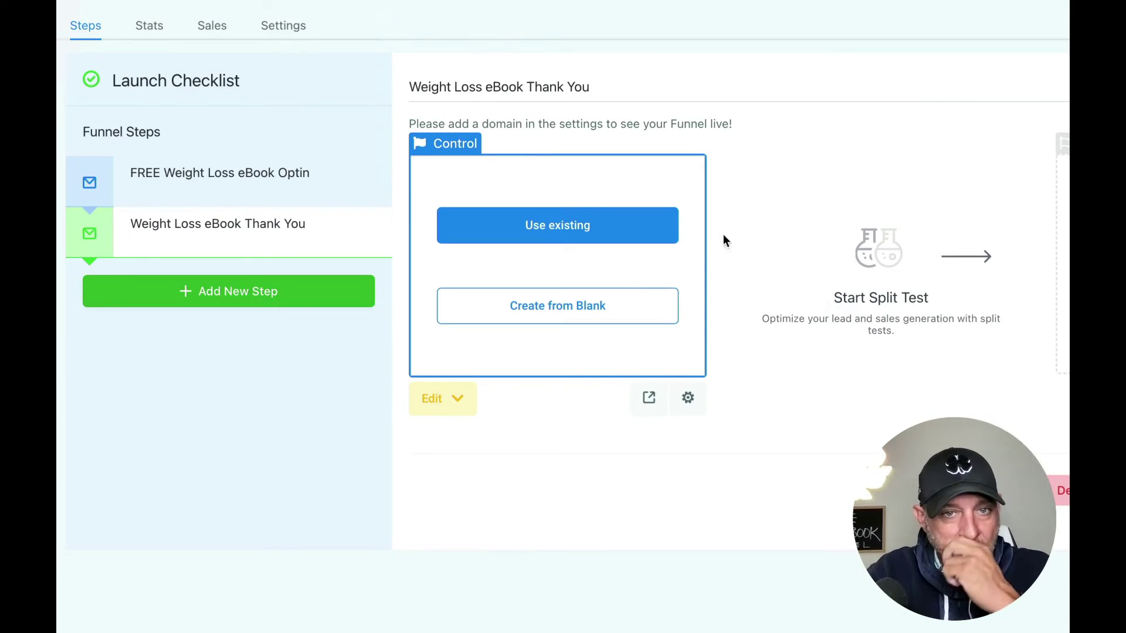
left_click(433, 409)
Step: Add a one-column row holding the MarketChief logo image to the thank-you page
left_click(456, 439)
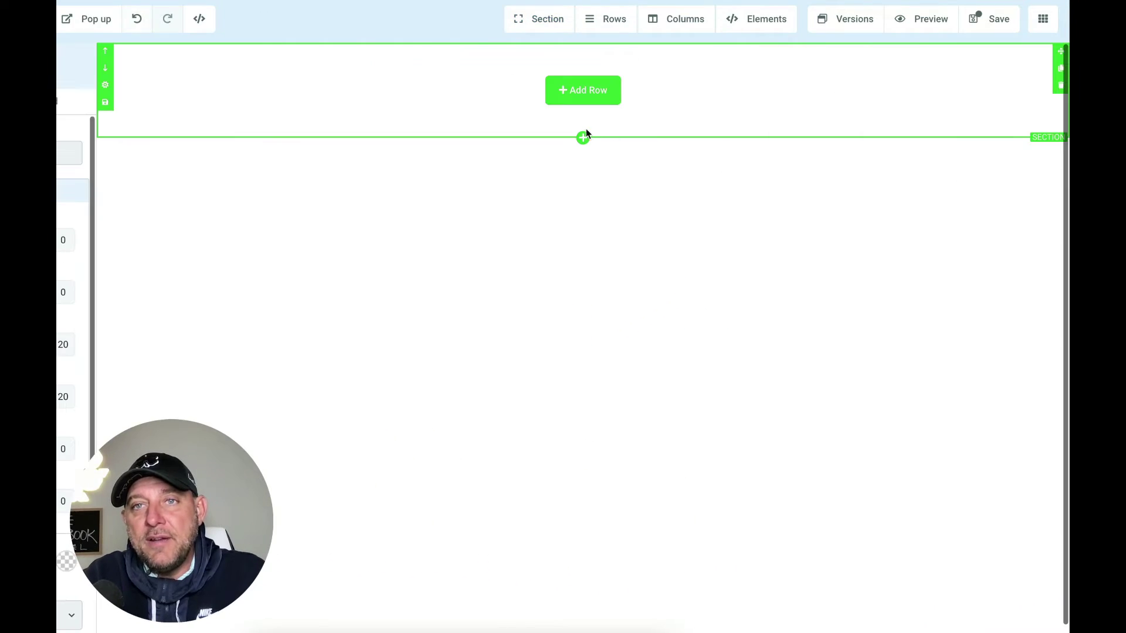
left_click(584, 93)
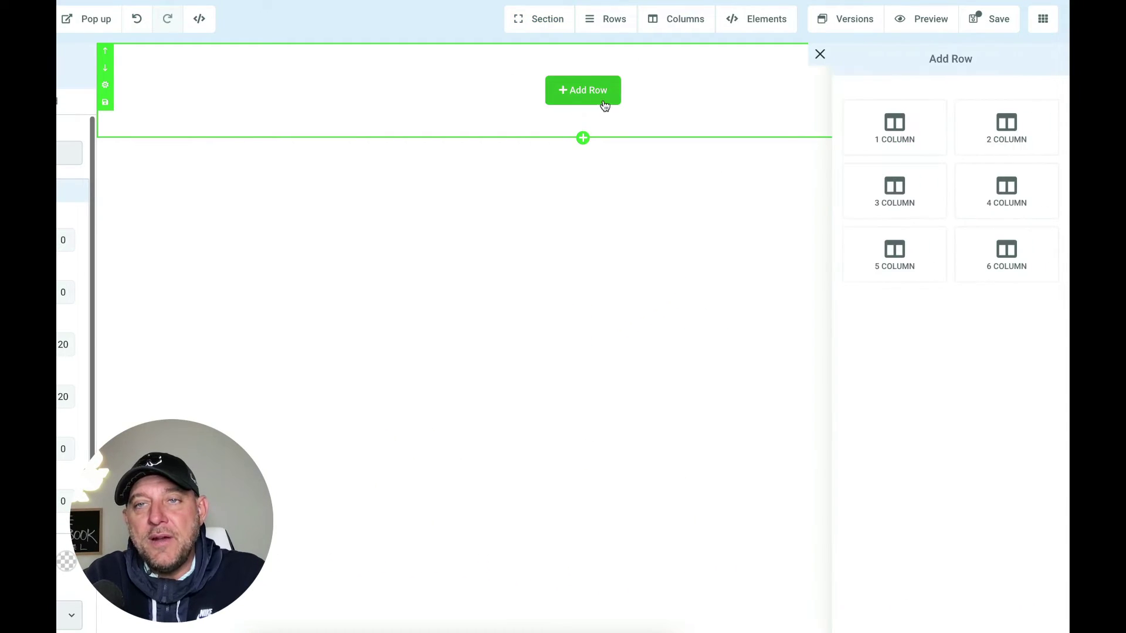
left_click(893, 127)
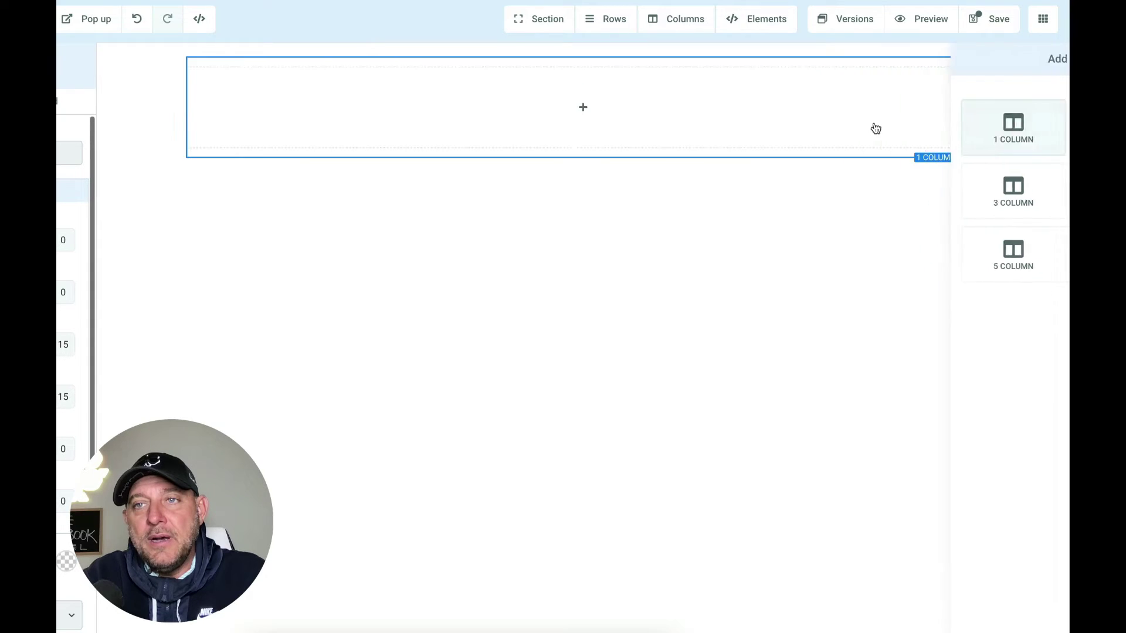
left_click(583, 107)
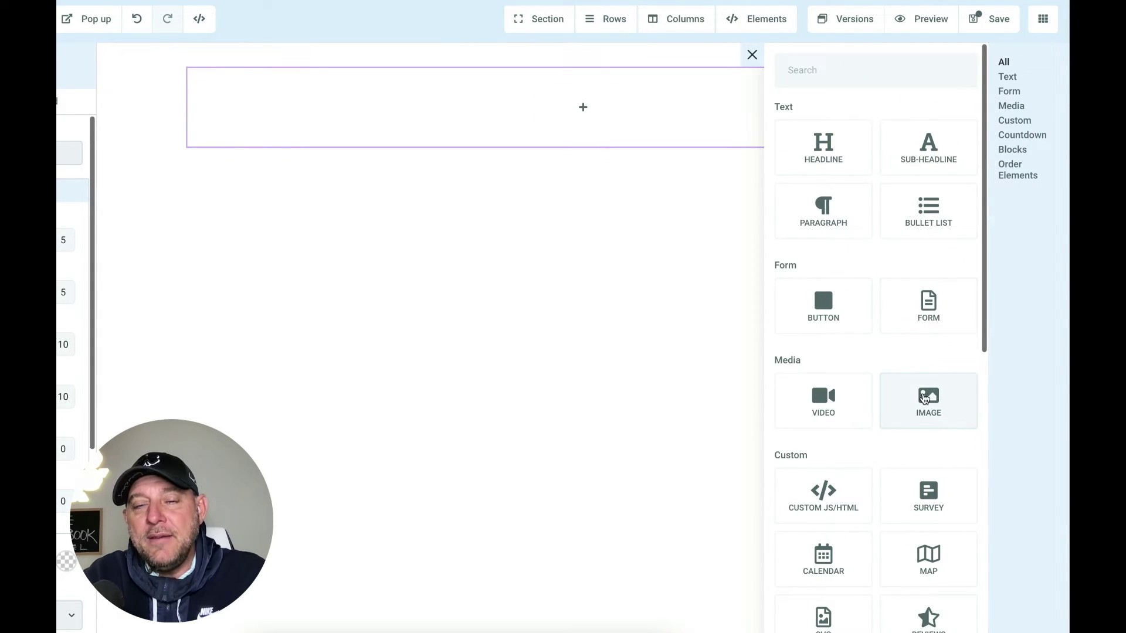
left_click(923, 400)
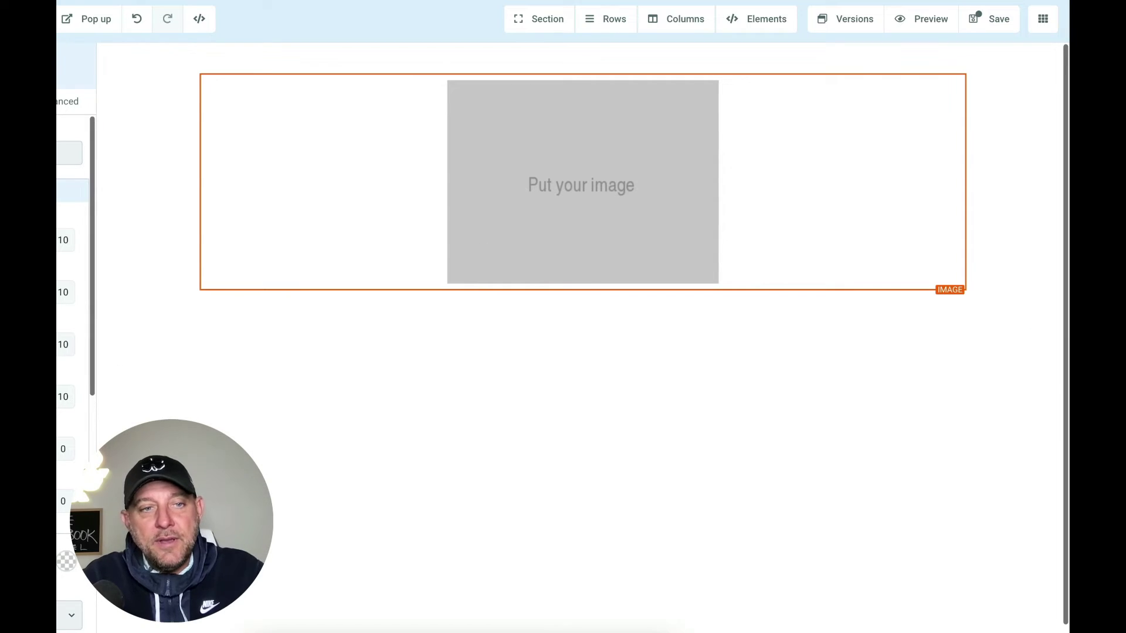
left_click(68, 342)
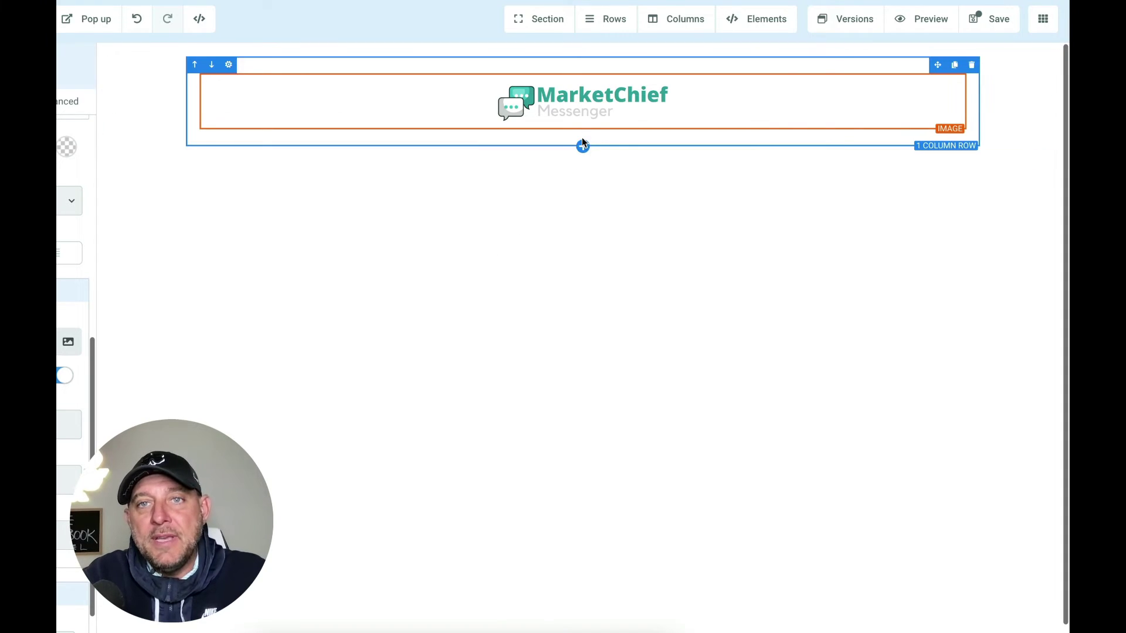
Step: Add a full-width one-column section below the logo with the headline 'Success! Your Request Has Been Sent...'
left_click(583, 160)
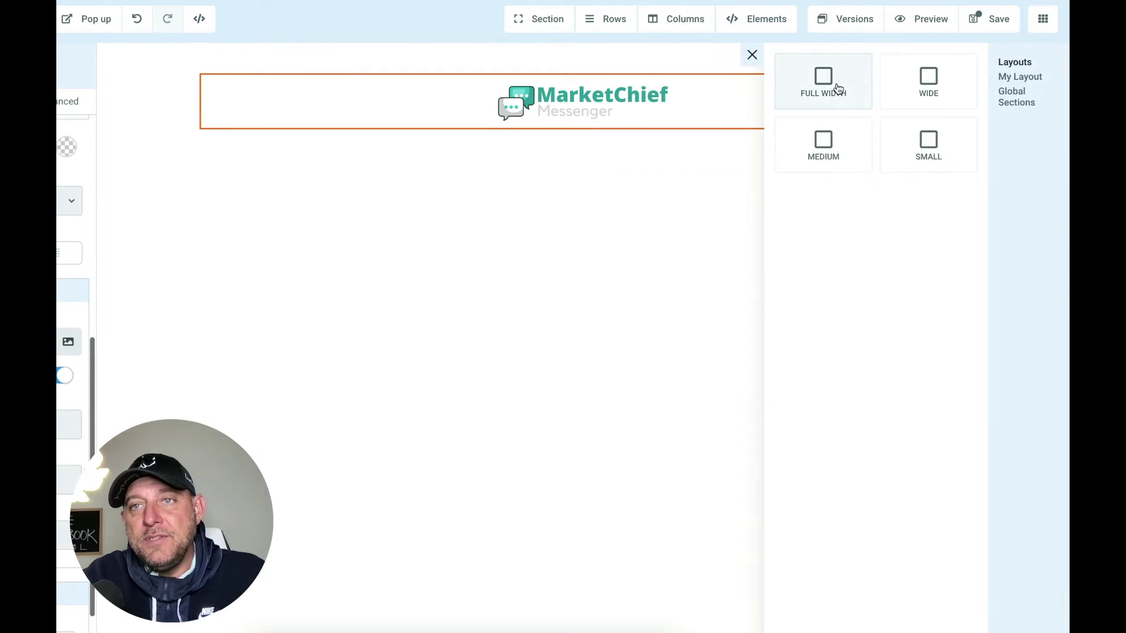
left_click(837, 81)
left_click(608, 208)
left_click(918, 135)
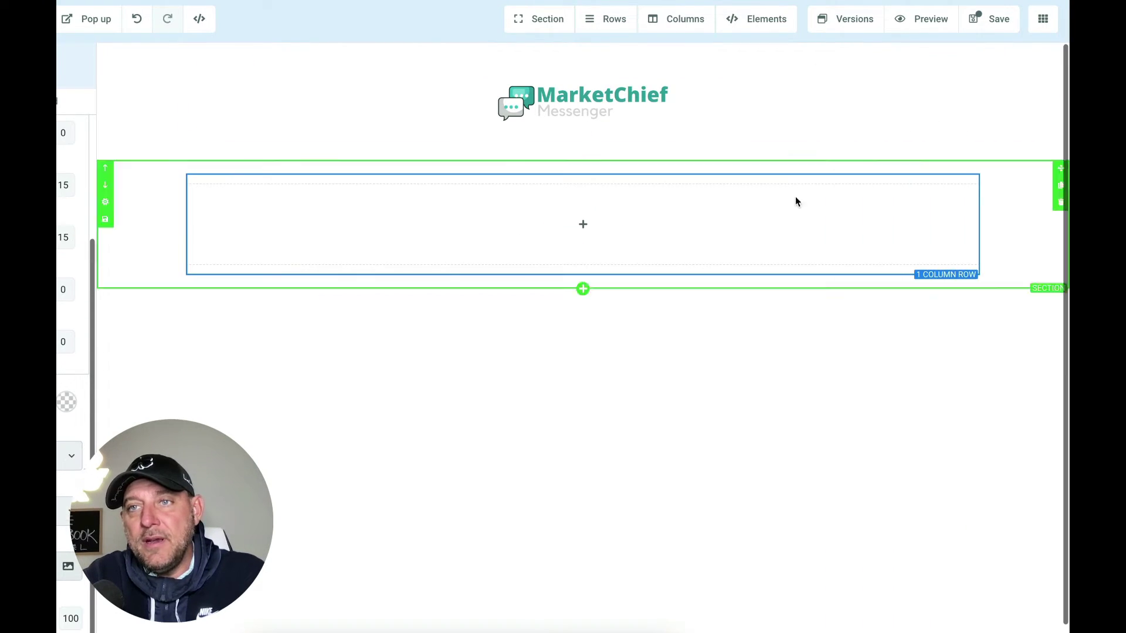
left_click(595, 230)
left_click(855, 152)
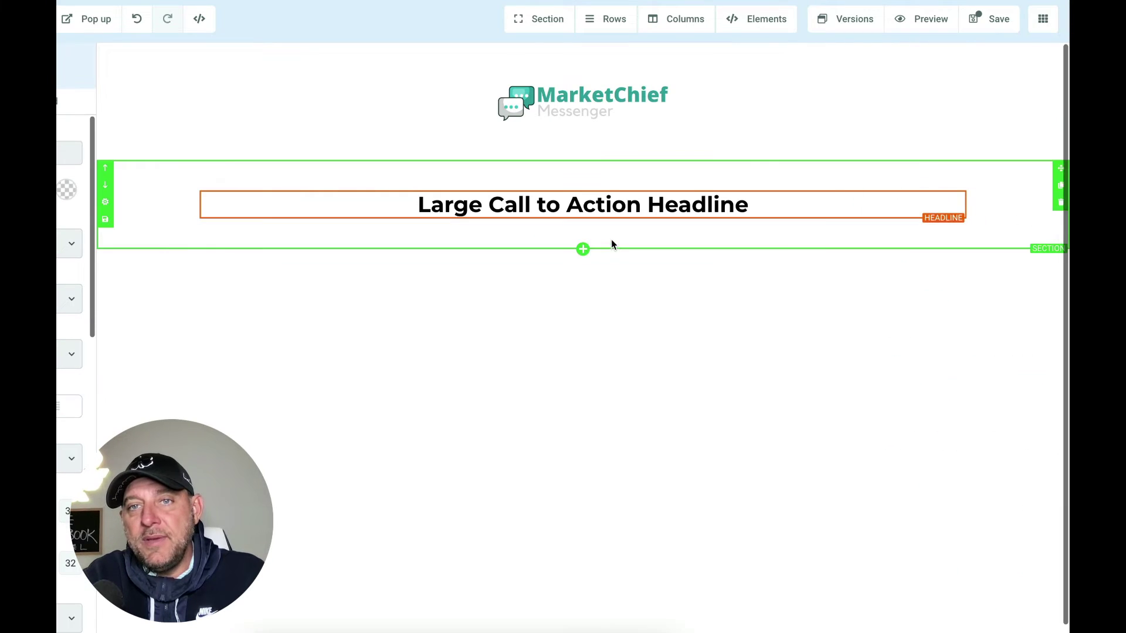
left_click(623, 216)
left_click(624, 217)
type("Succ")
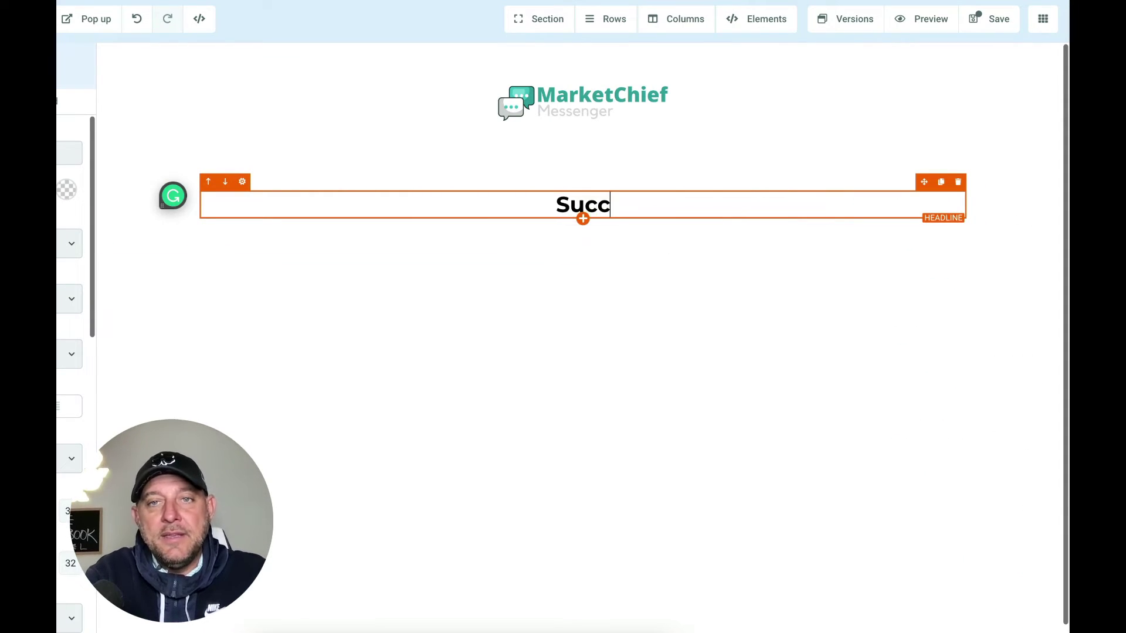
type("ess! Your Request Has Been Sent..")
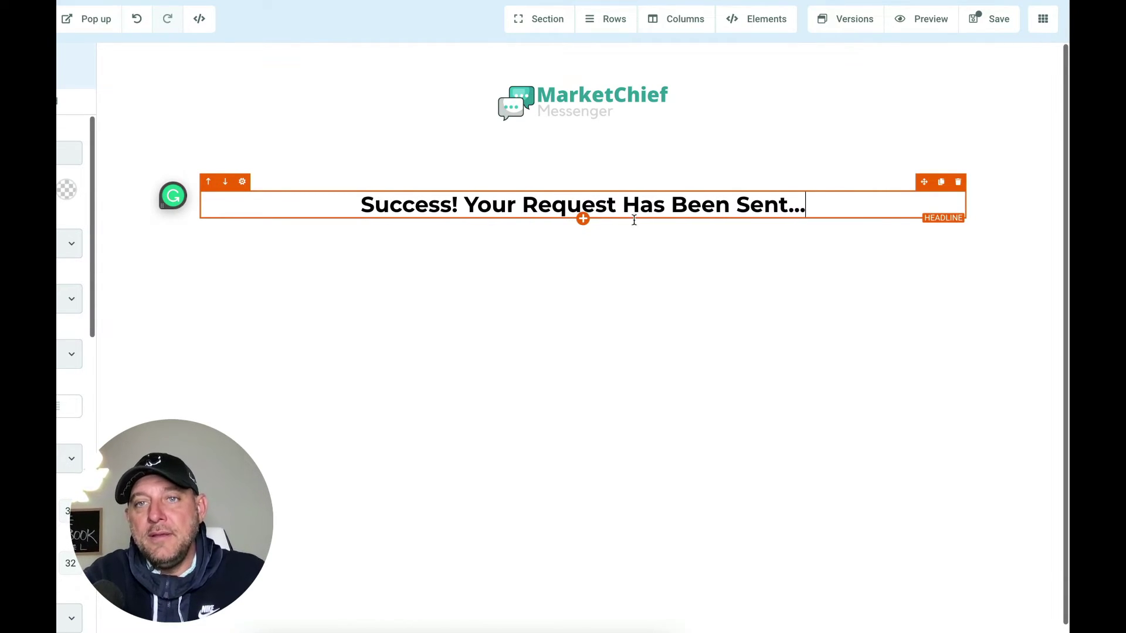
type(".")
Step: Add a sub-headline reading 'Check your email and/or mobile phone for the download link'
left_click(582, 219)
left_click(941, 154)
double_click(671, 229)
triple_click(671, 228)
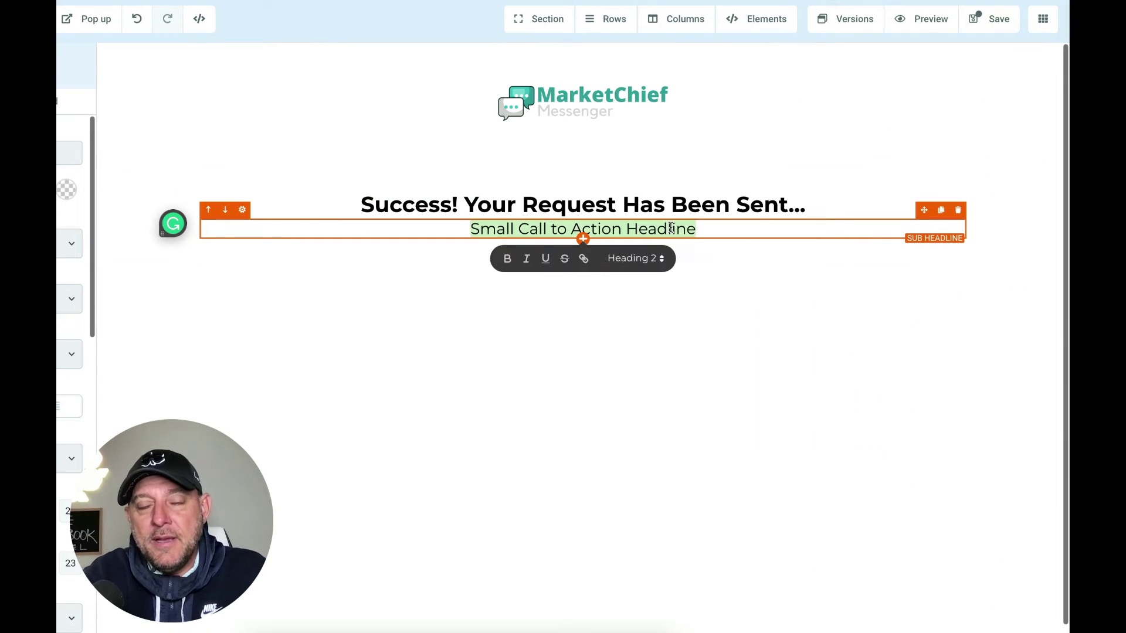
type("Check your email")
type(" or")
key("BackSpace")
key("BackSpace")
type("and/or mobile phone for the download link")
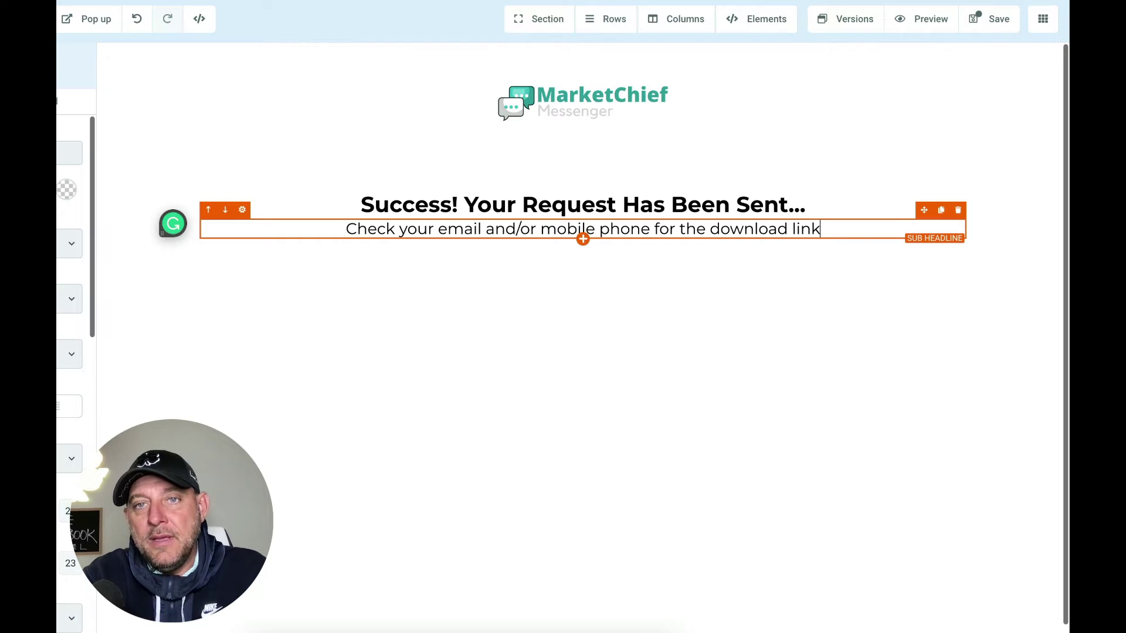
left_click(701, 265)
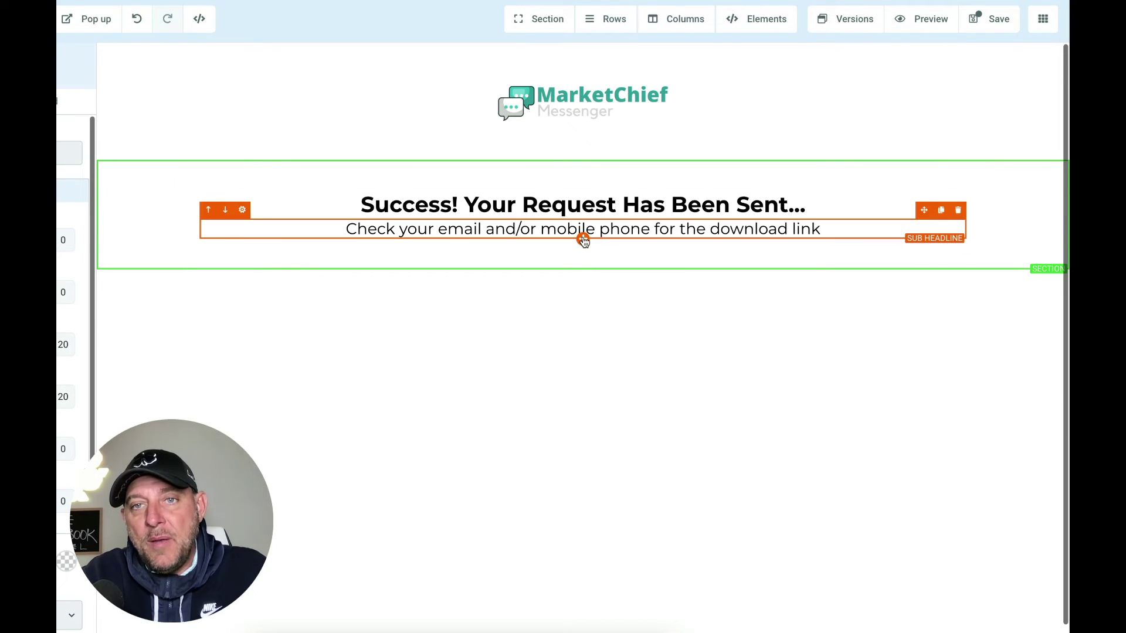
Step: Add the stacked Stealth War book image under the sub-headline and save the thank-you page
left_click(583, 240)
left_click(923, 404)
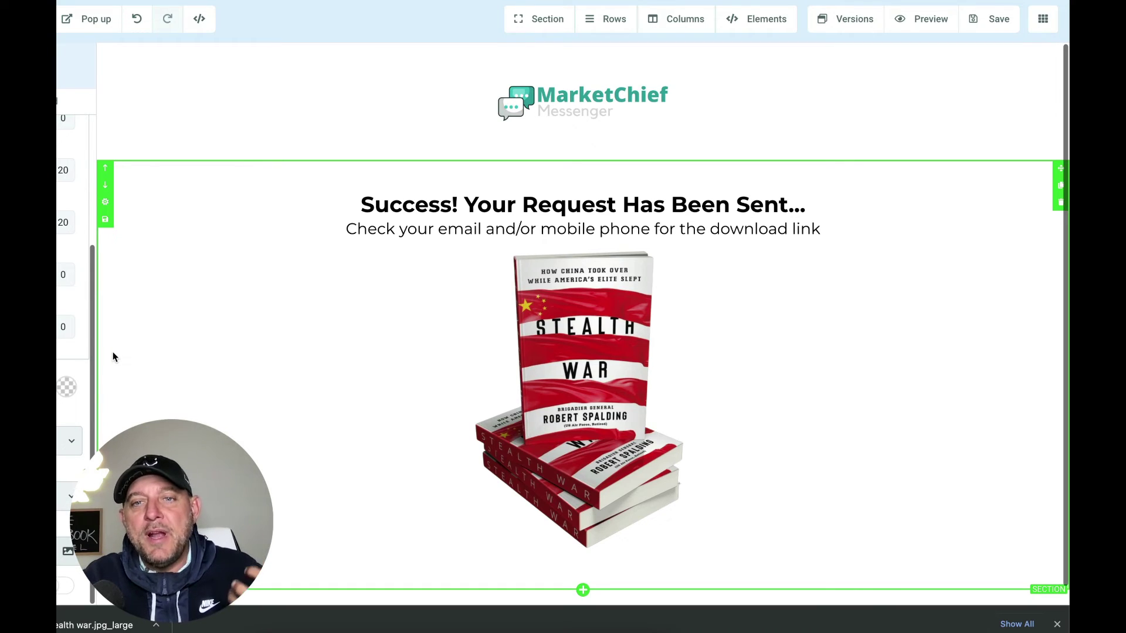
left_click(988, 18)
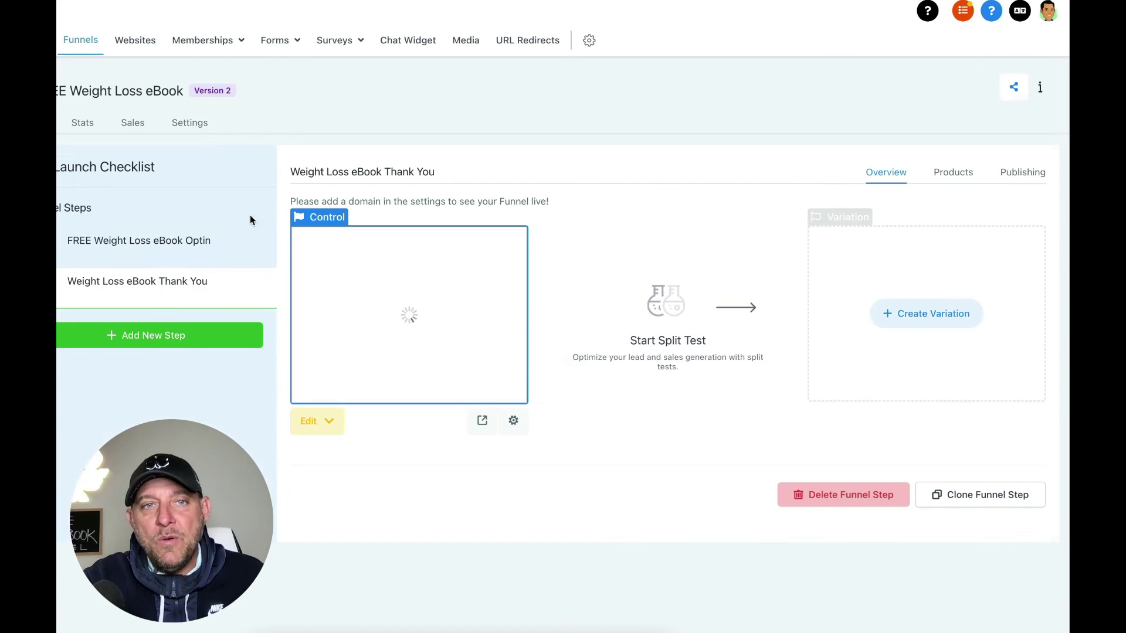
Step: Open the FREE Weight Loss eBook Optin page in the editor in the same tab
left_click(106, 243)
left_click(323, 418)
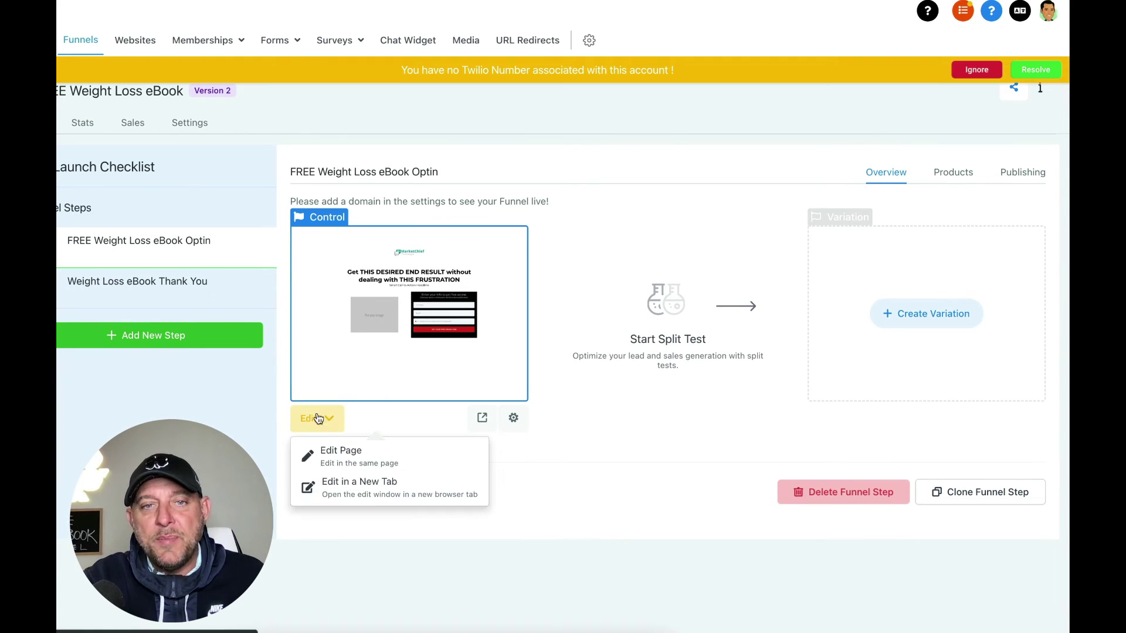
left_click(338, 451)
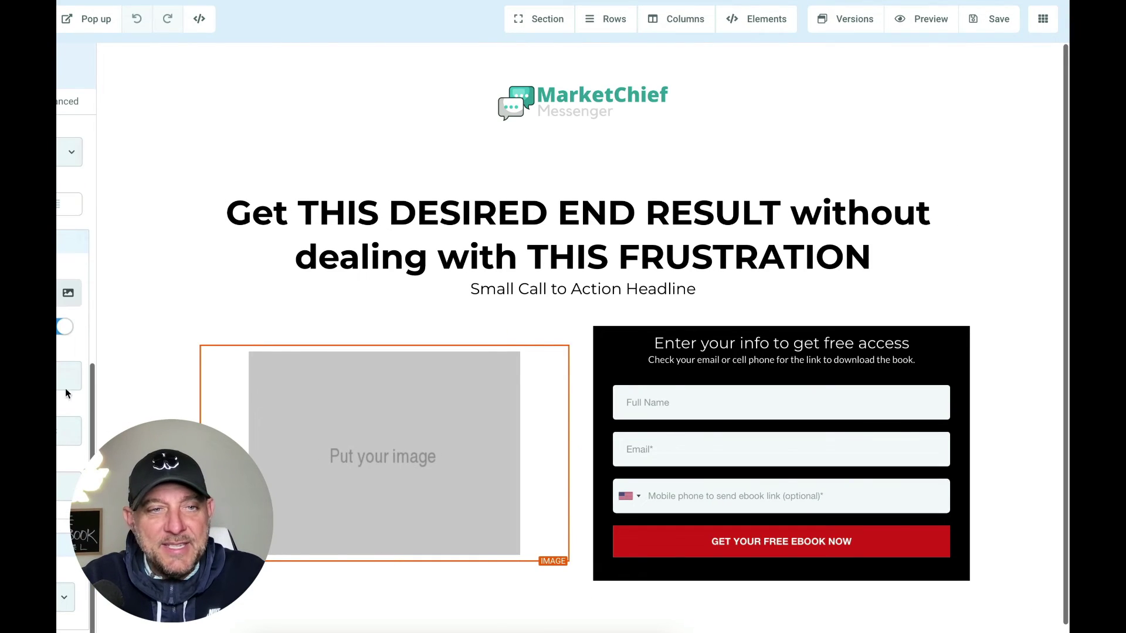
Step: Replace the image placeholder with the stacked book image from the media library
left_click(70, 299)
left_click(157, 220)
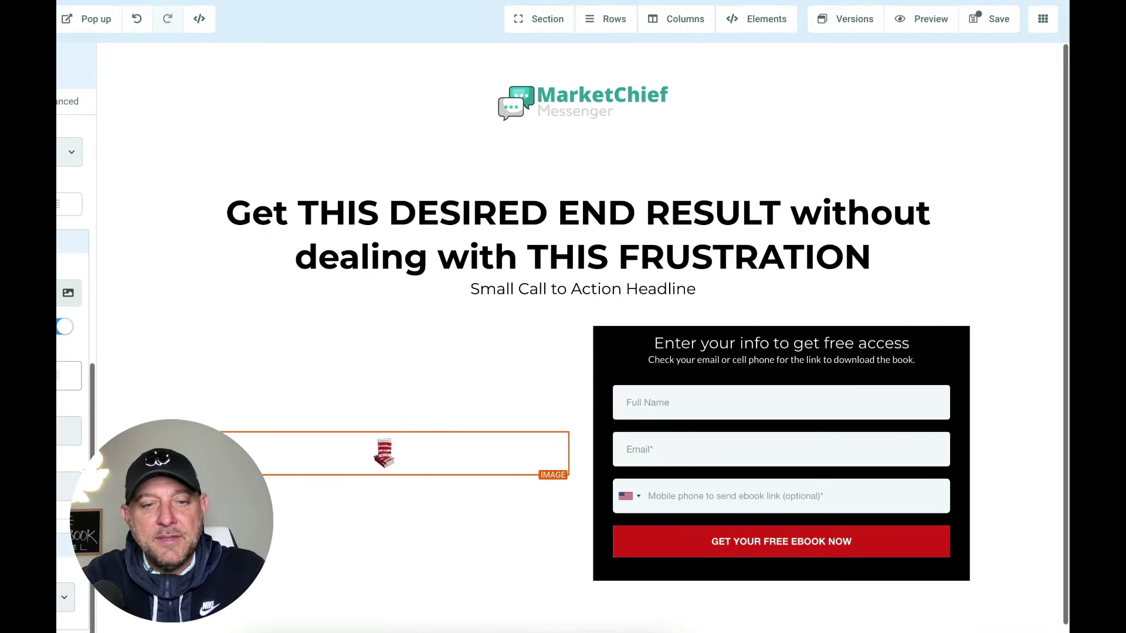
scroll(136, 368, "down", 1)
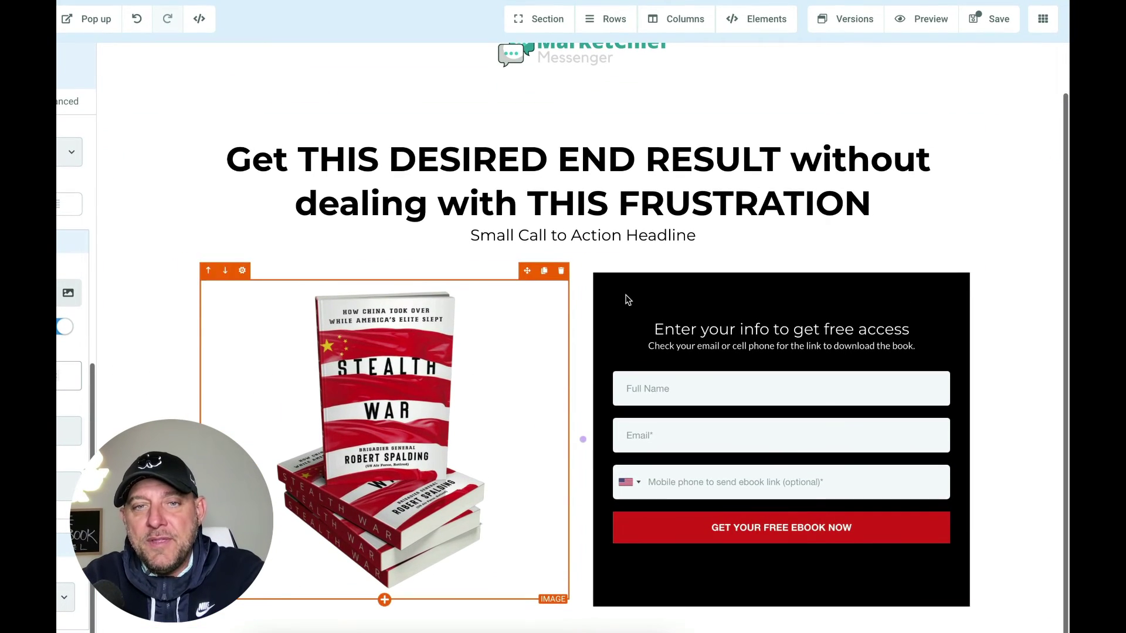
scroll(945, 81, "up", 1)
Step: Save the opt-in page, cancelling the SEO details panel without changes
left_click(989, 20)
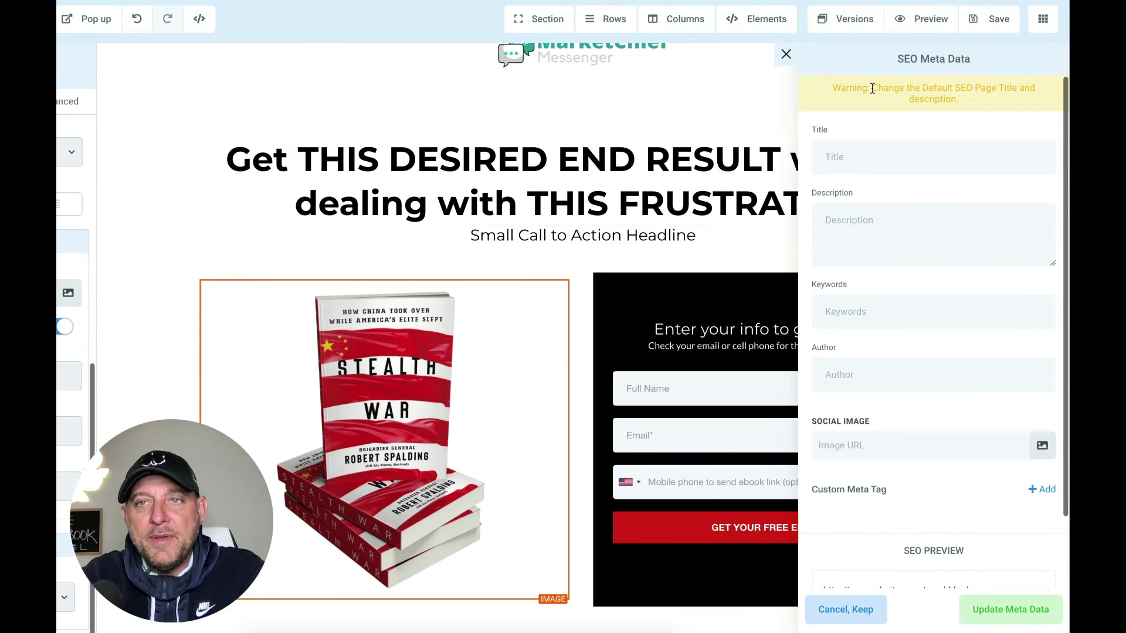
left_click(786, 54)
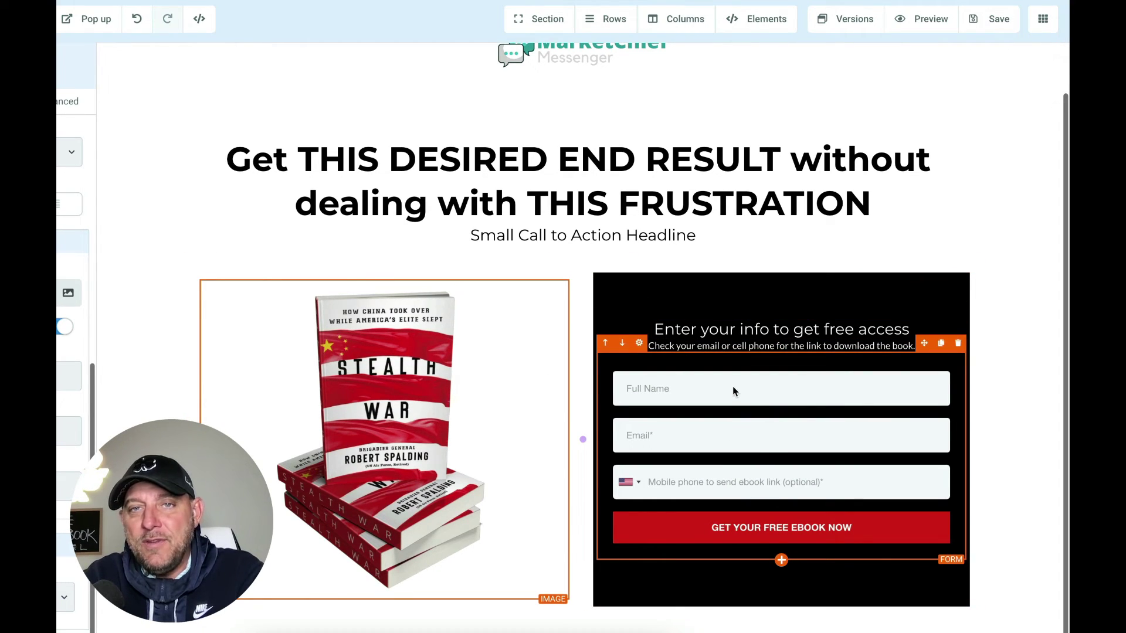
left_click(1007, 23)
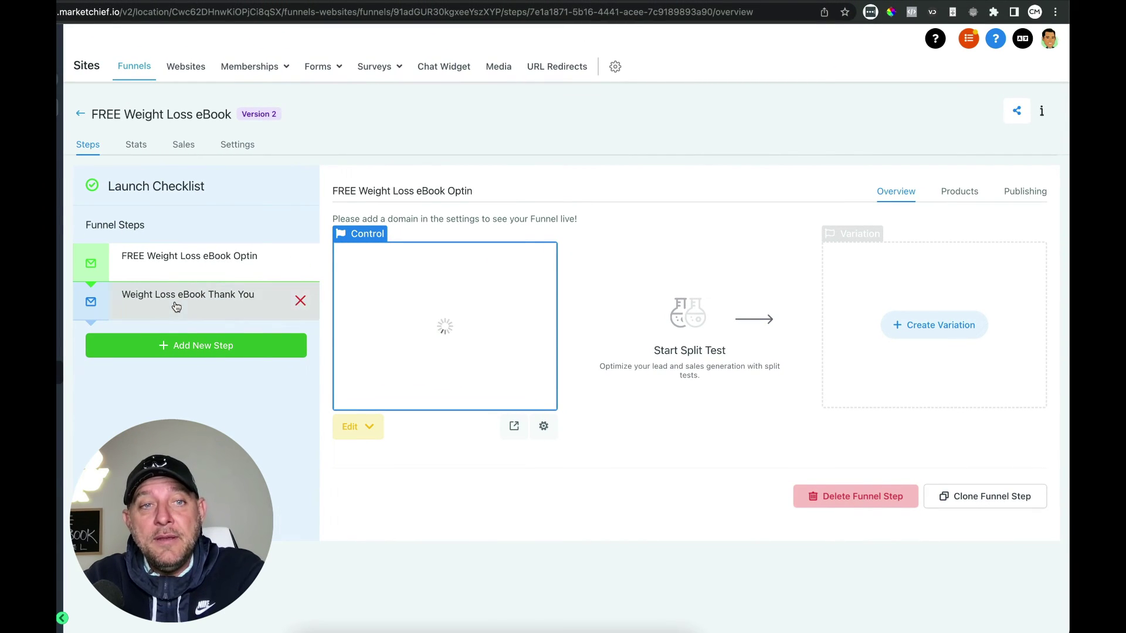
Step: Preview the Weight Loss eBook Thank You and FREE Optin steps in turn
left_click(182, 303)
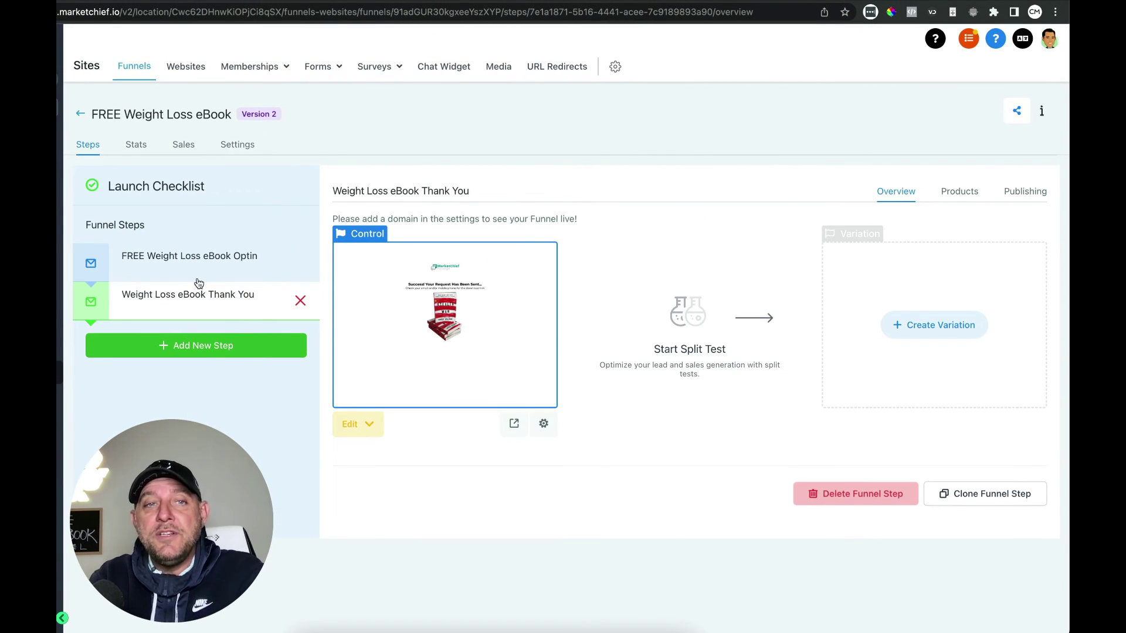
left_click(197, 273)
left_click(168, 287)
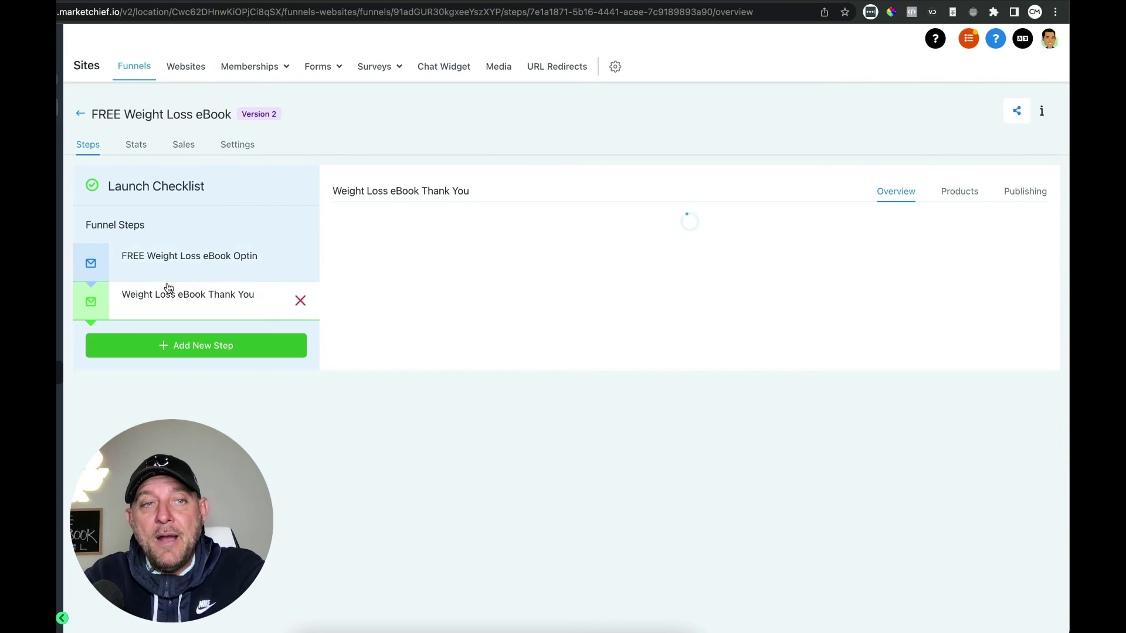
left_click(167, 261)
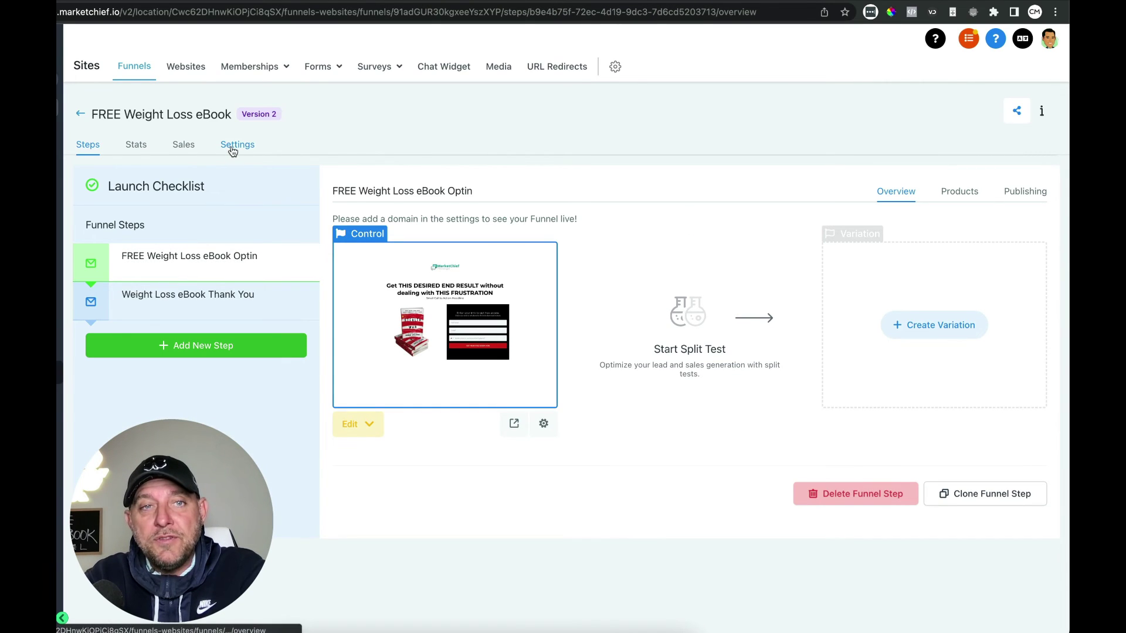
Step: Check the funnel's Domain setting, then return to the Thank You step
left_click(234, 146)
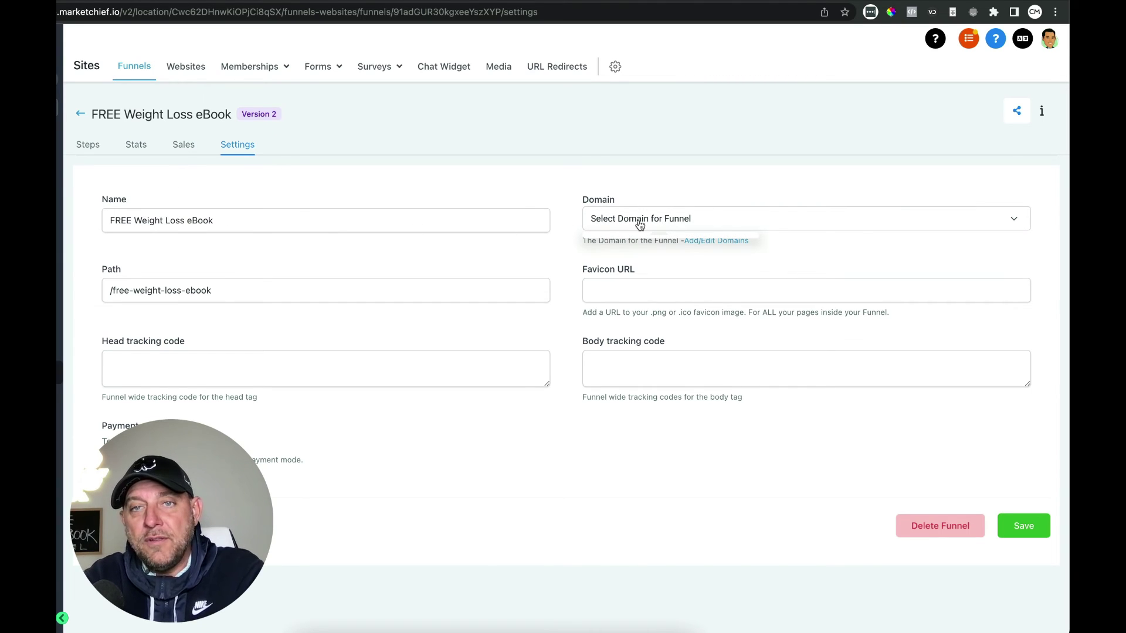
left_click(88, 146)
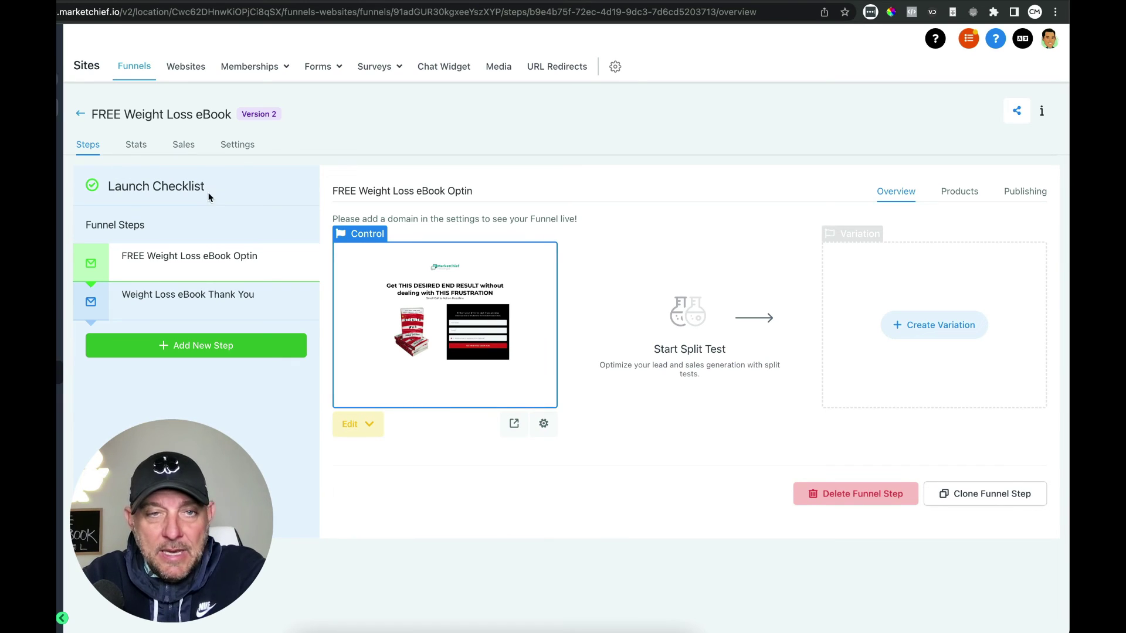
left_click(204, 297)
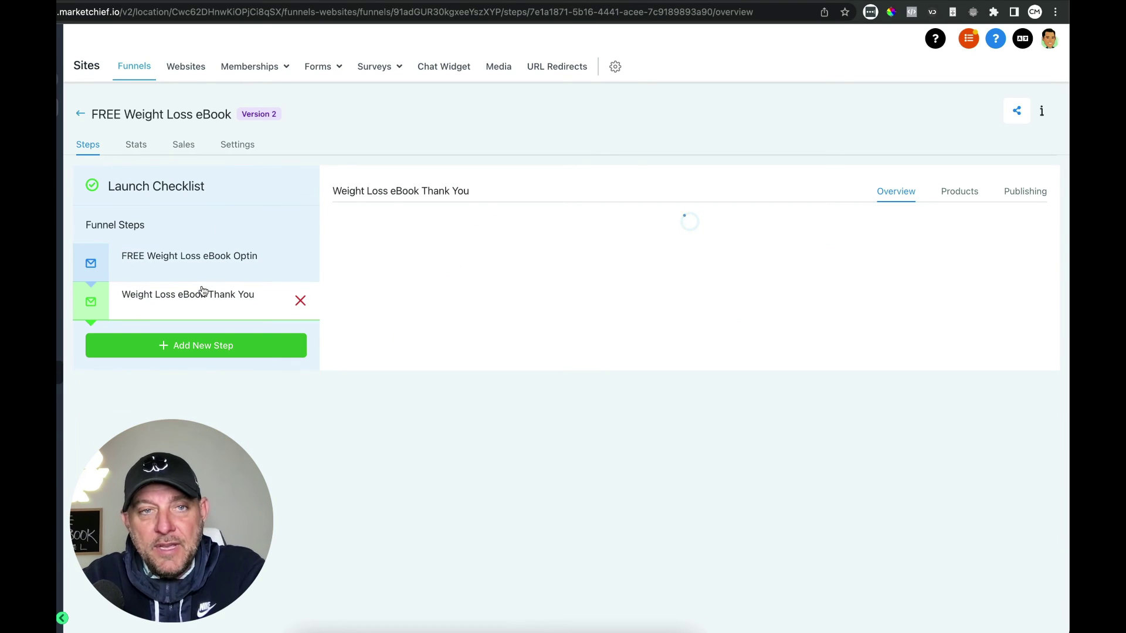
Step: Attempt a split-test variation of the FREE Weight Loss eBook Optin step and dismiss the domain-required alert
left_click(203, 264)
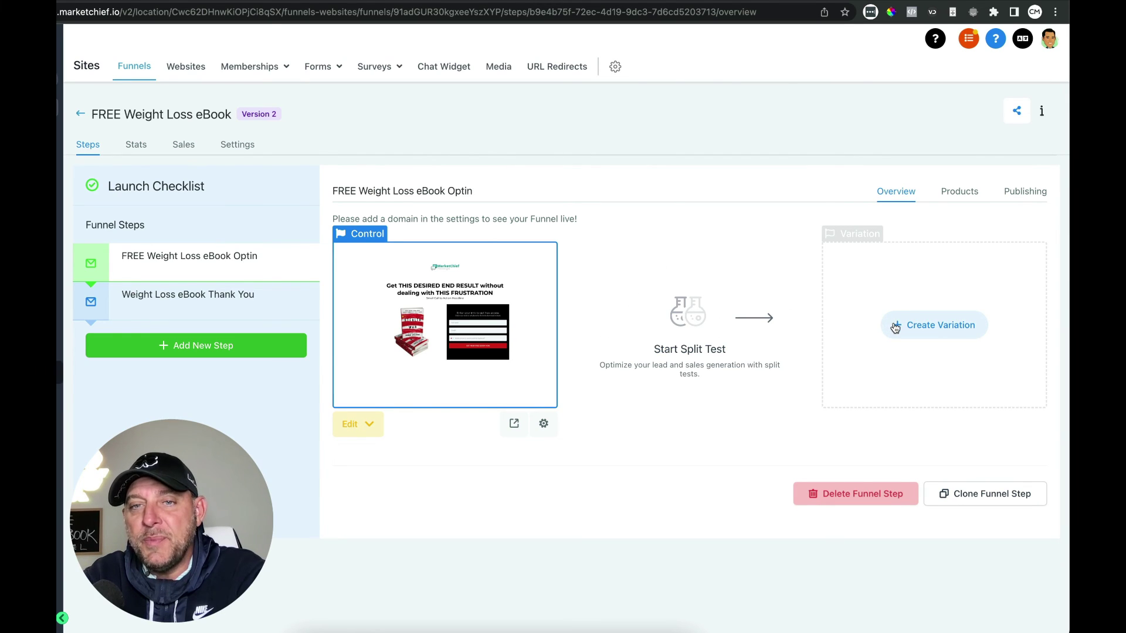
left_click(924, 327)
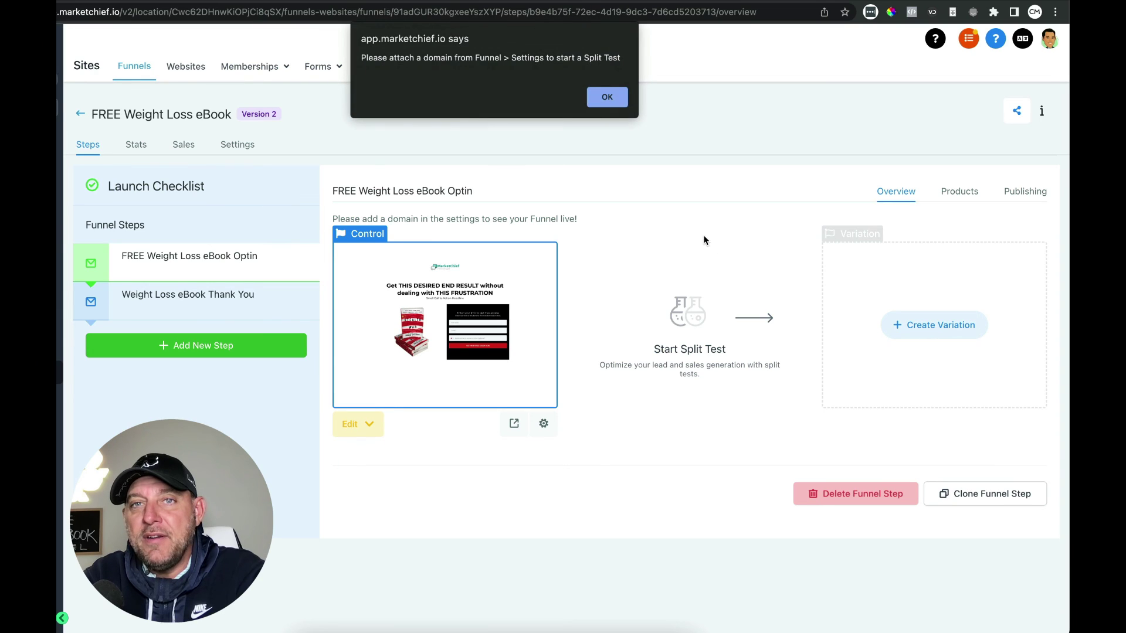
left_click(600, 96)
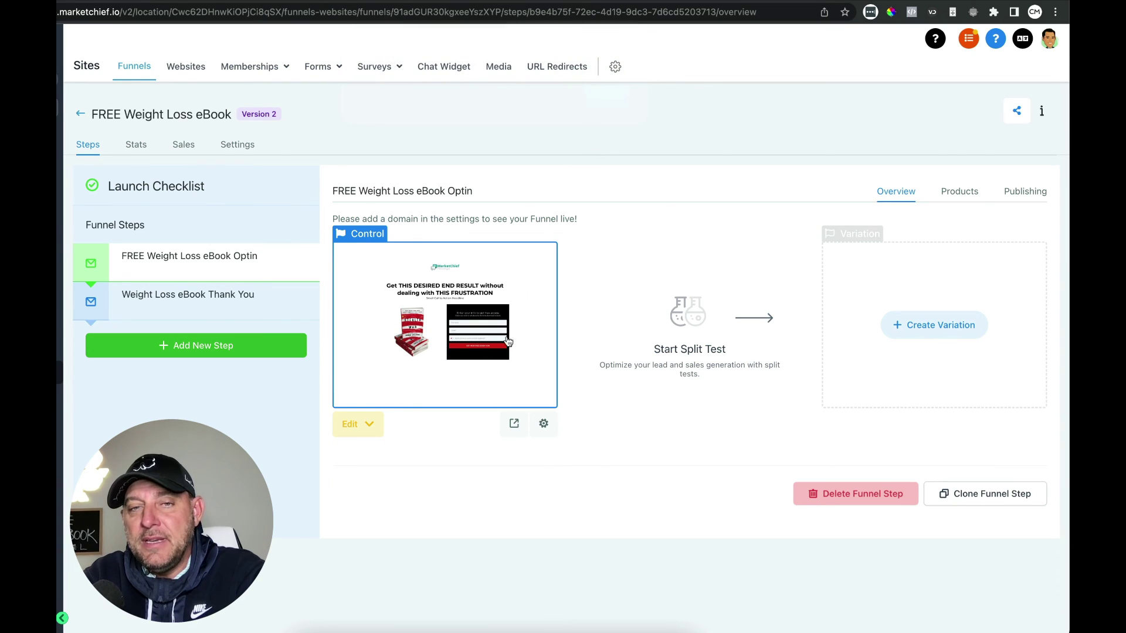